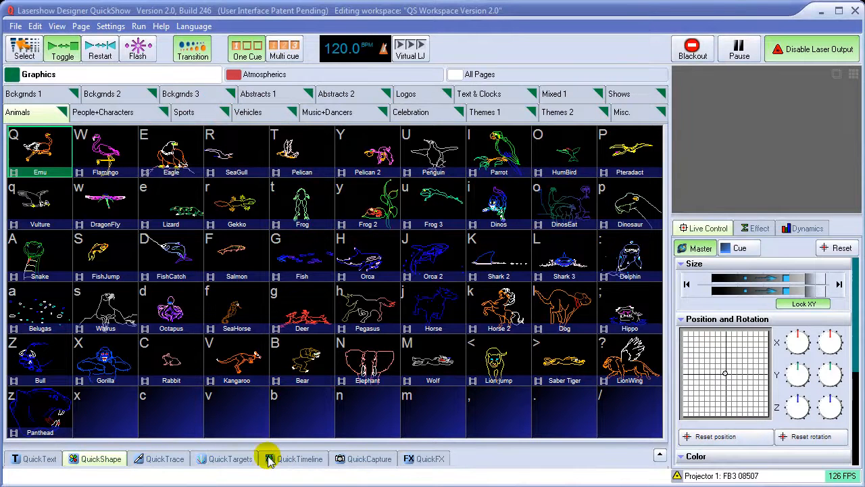
# Open QuickShape and preview a horizontal line with the 5 Vertical Waves effect on the laser, stopping the output at the end
pyautogui.click(103, 460)
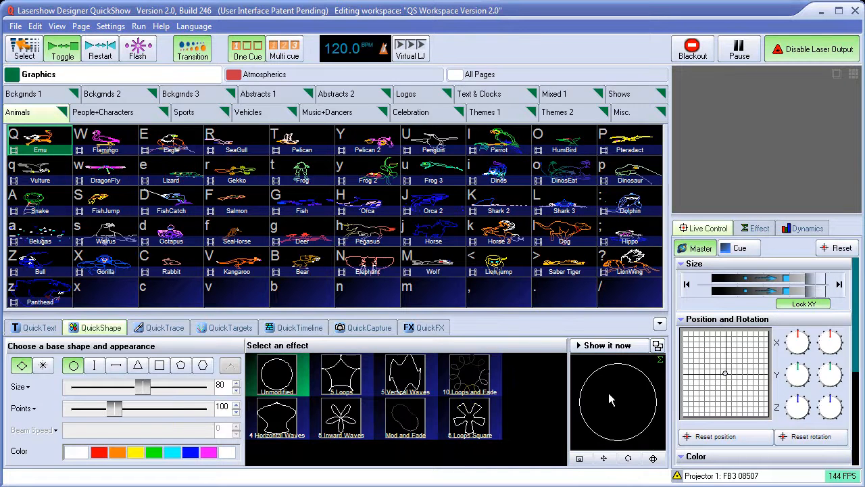
pyautogui.click(607, 346)
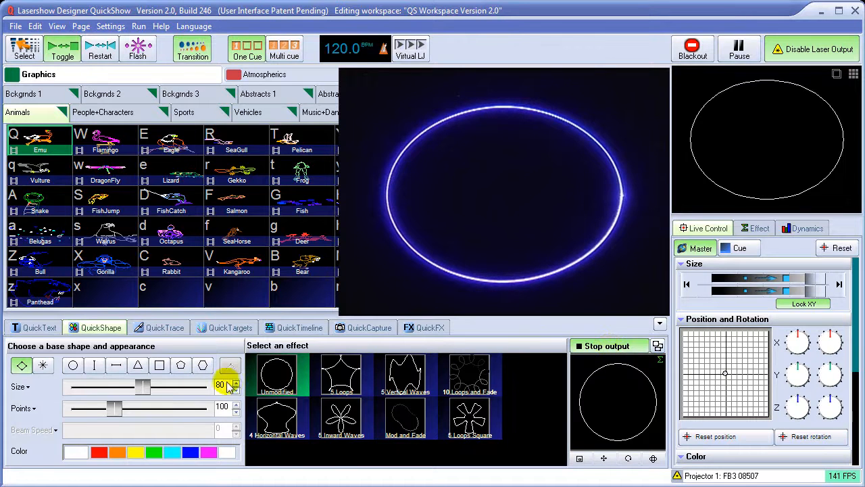
pyautogui.click(115, 366)
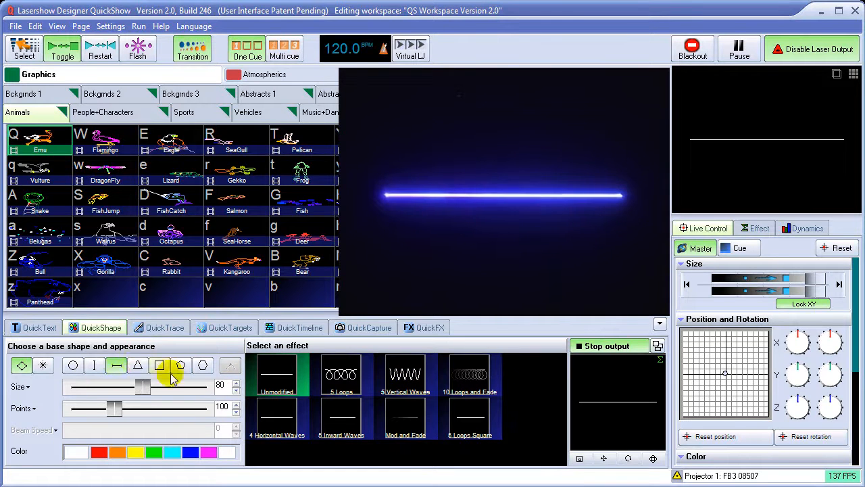
pyautogui.click(404, 383)
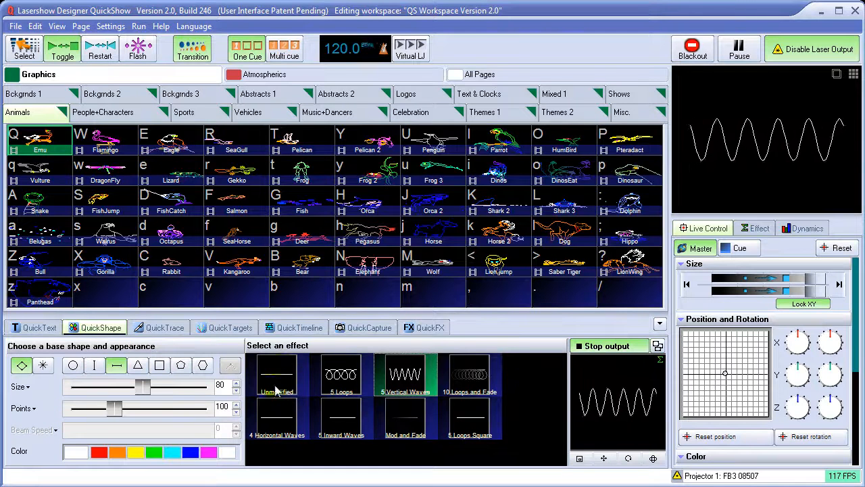
pyautogui.click(607, 346)
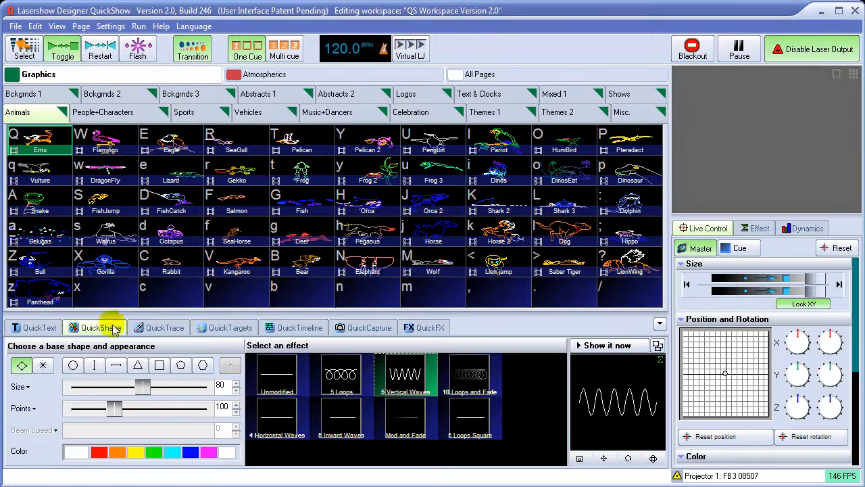
# Look through the Abstracts 1 and Abstracts 2 pages and play example cues 1, 2 and 13 from Abstracts 1
pyautogui.click(268, 98)
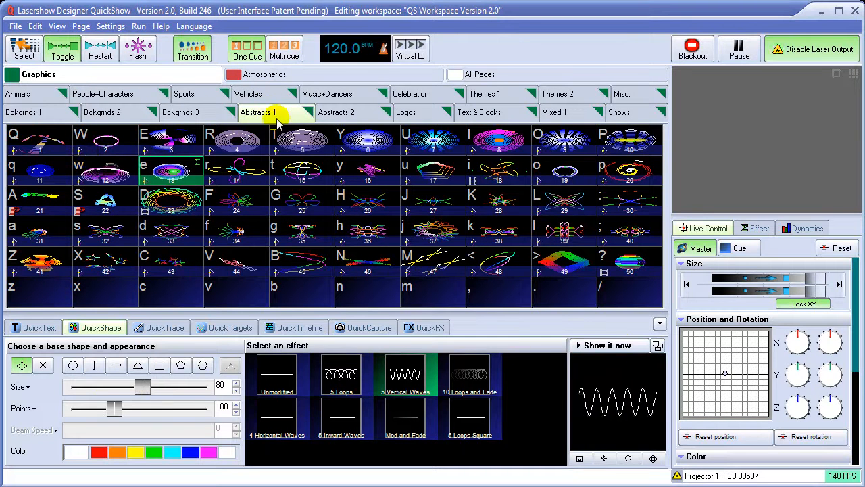
pyautogui.click(349, 112)
pyautogui.click(286, 115)
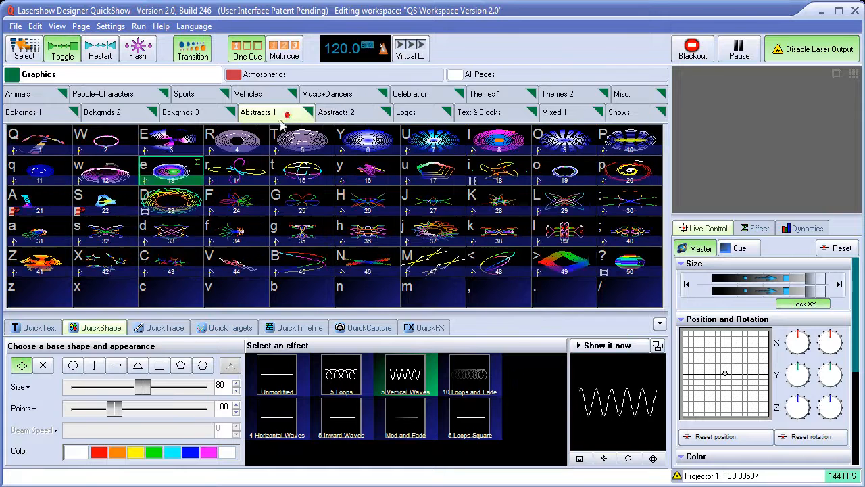
pyautogui.click(60, 149)
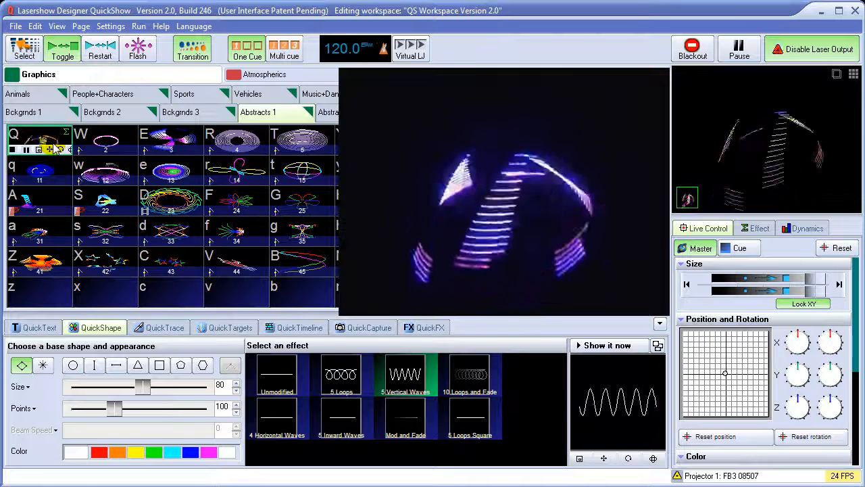
pyautogui.click(103, 144)
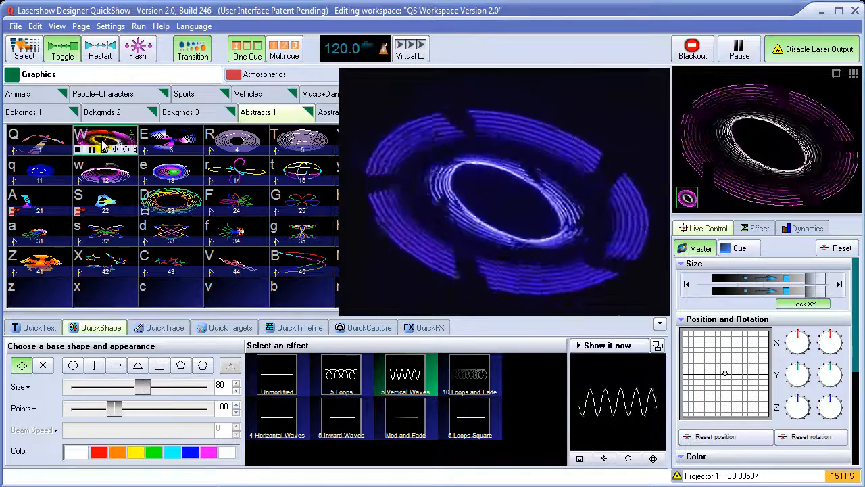
pyautogui.click(180, 176)
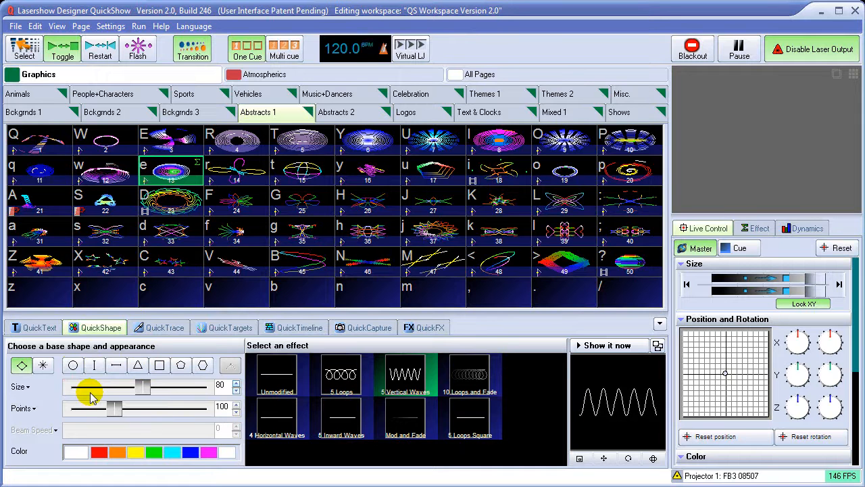
# Set the base shape to a circle with the Unmodified effect
pyautogui.click(73, 365)
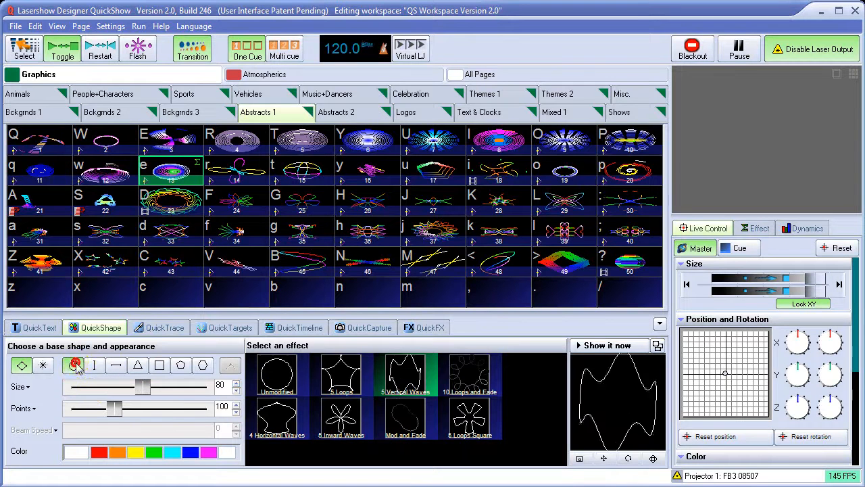
pyautogui.click(278, 374)
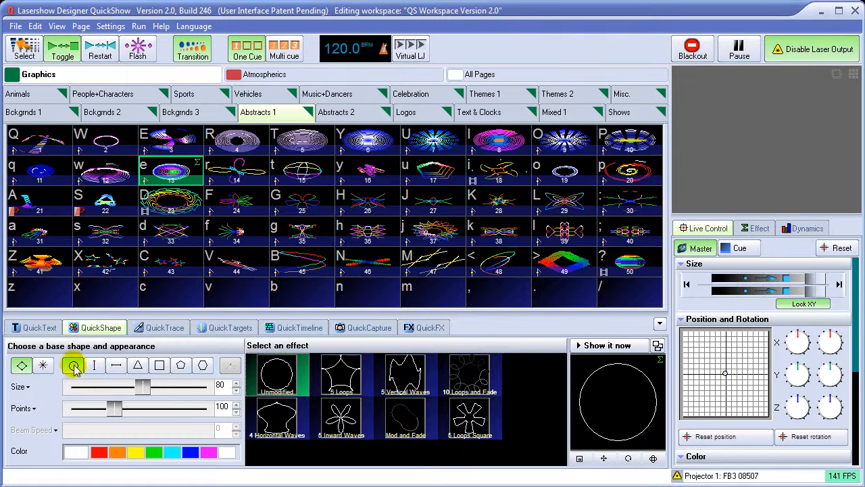
# Try the line, triangle, square and pentagon base shapes in the preview, and return to the circle
pyautogui.click(116, 365)
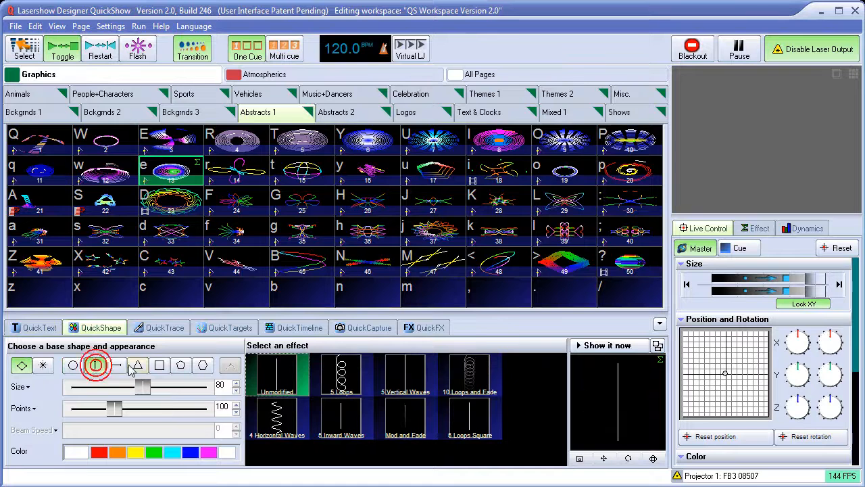
pyautogui.click(138, 370)
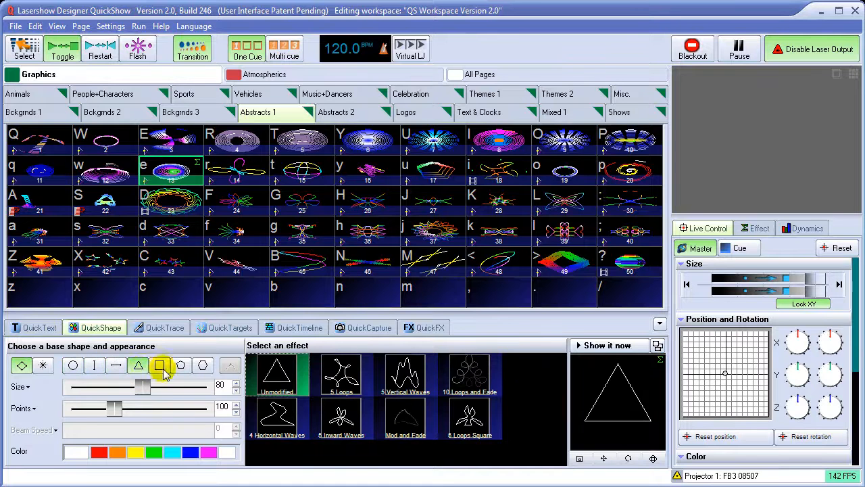
pyautogui.click(74, 368)
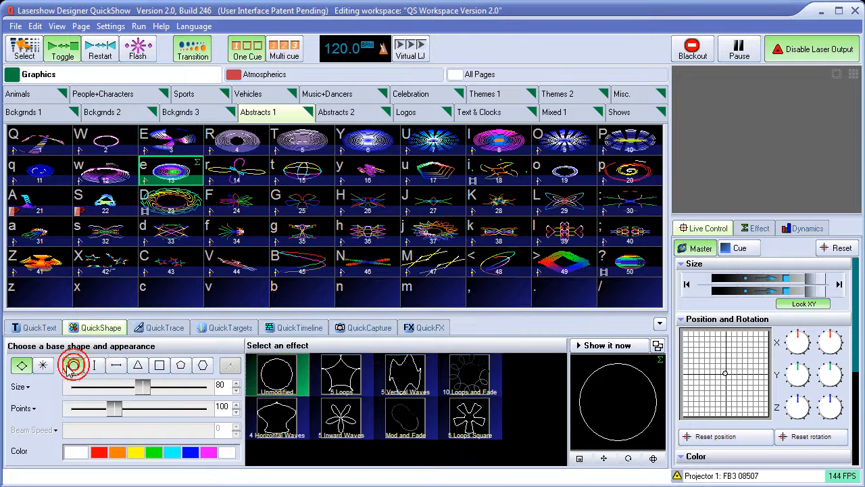
pyautogui.click(116, 364)
pyautogui.click(160, 365)
pyautogui.click(203, 365)
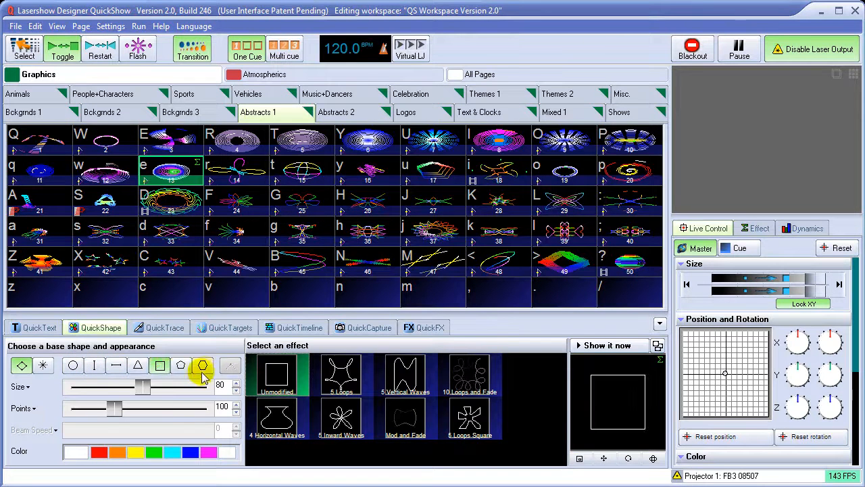
pyautogui.click(181, 368)
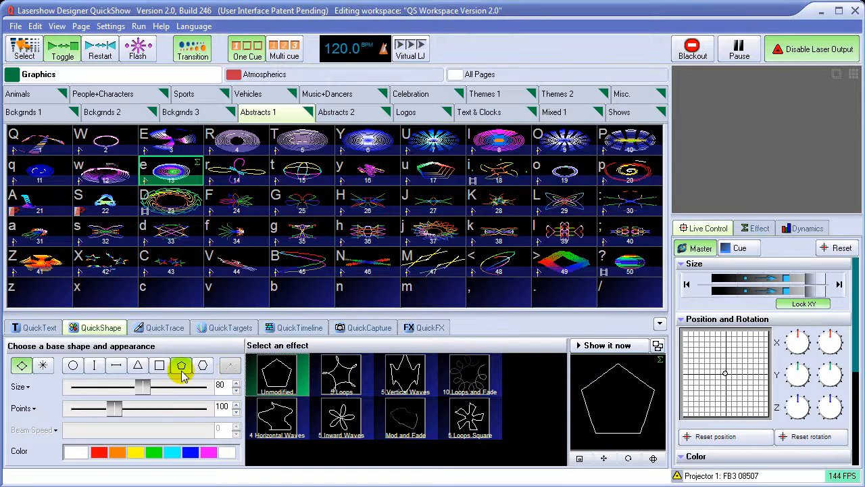
pyautogui.click(74, 366)
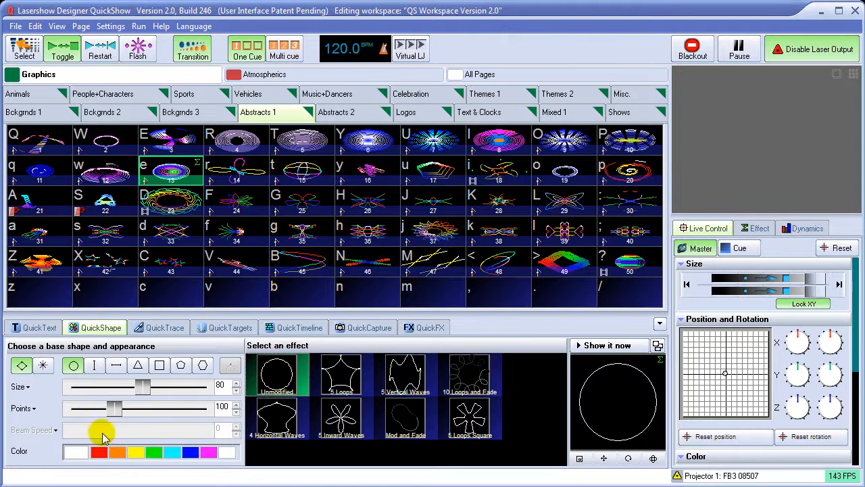
# Try red, yellow, green and cyan on the circle, and settle on blue
pyautogui.click(98, 452)
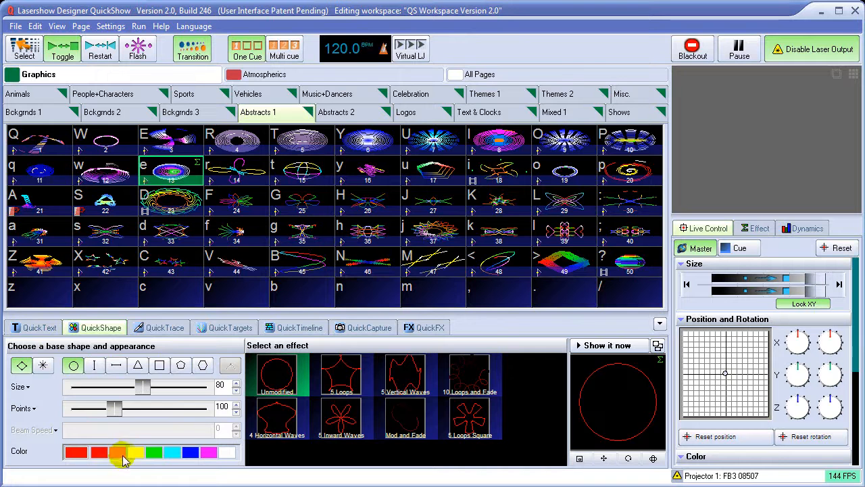
pyautogui.click(134, 452)
pyautogui.click(155, 453)
pyautogui.click(172, 452)
pyautogui.click(189, 453)
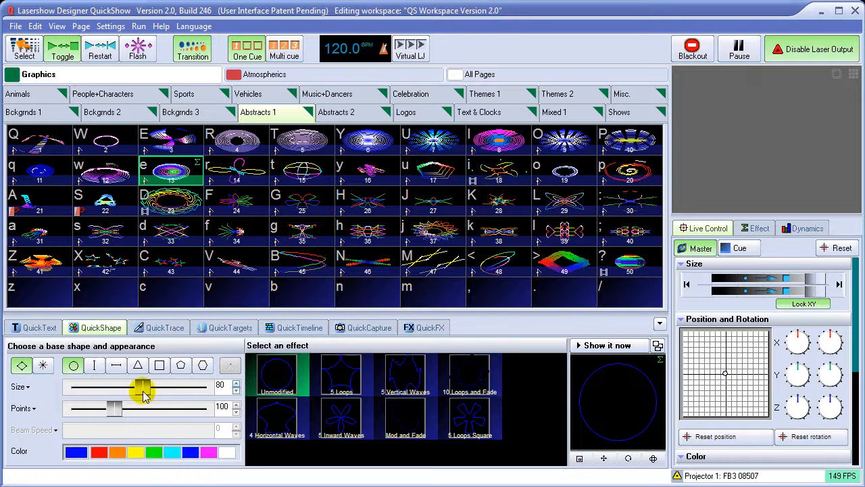
# Set the circle's size to 77 and its points to 54, after trying 284 and 5 points
pyautogui.moveTo(140, 386); pyautogui.dragTo(200, 414)
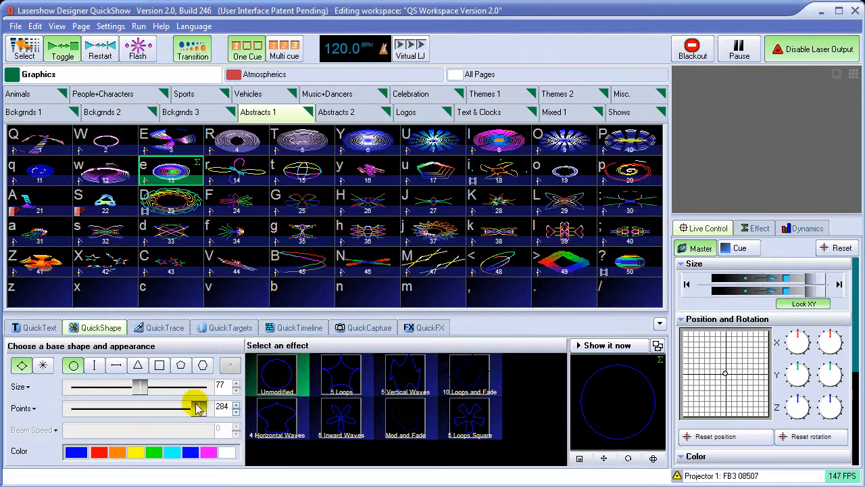
pyautogui.moveTo(197, 408); pyautogui.dragTo(73, 413)
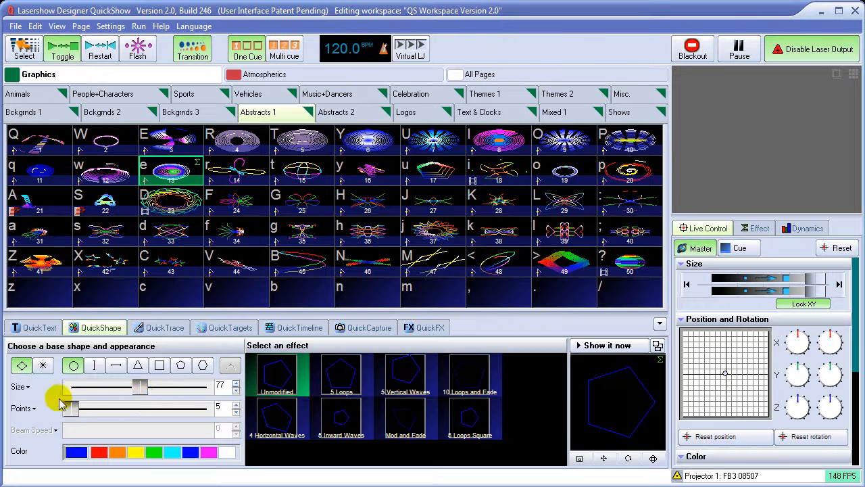
pyautogui.moveTo(71, 410); pyautogui.dragTo(100, 419)
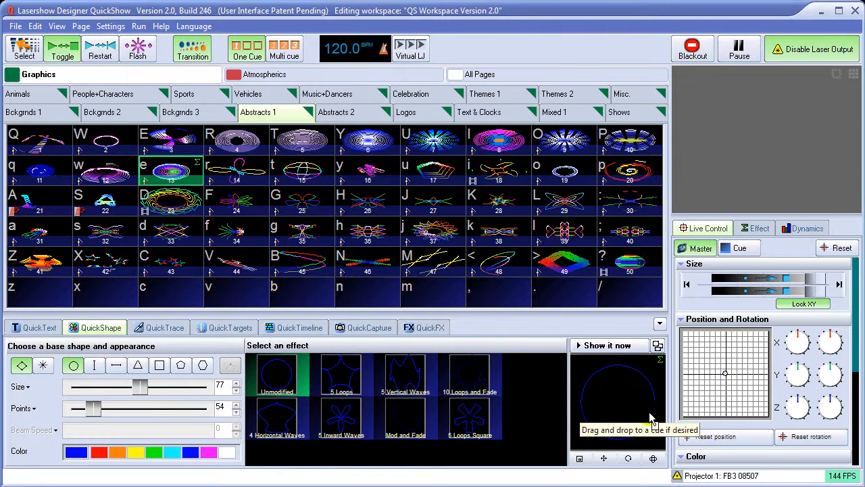
# Switch the circle from lines to beams, show it on the laser, and raise the number of points to 21
pyautogui.click(42, 368)
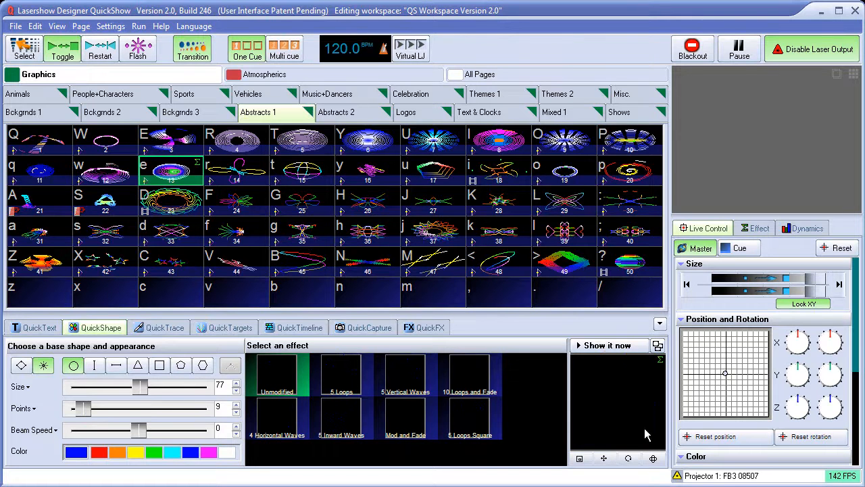
pyautogui.click(611, 346)
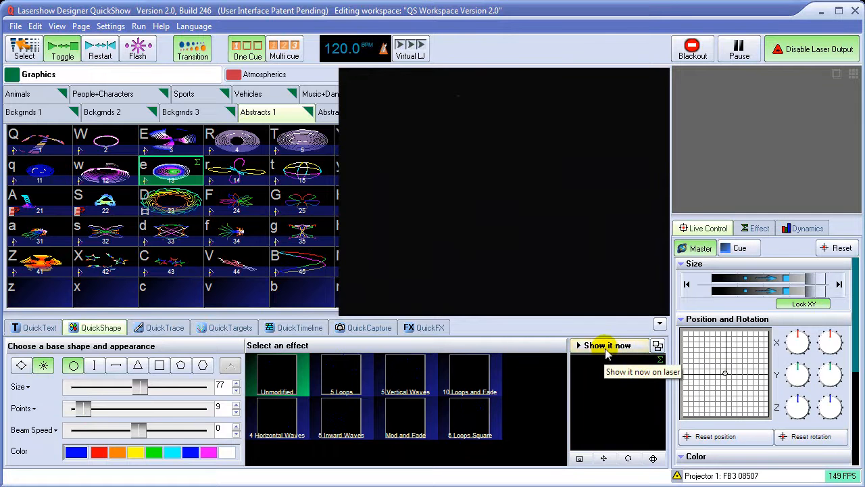
pyautogui.click(606, 348)
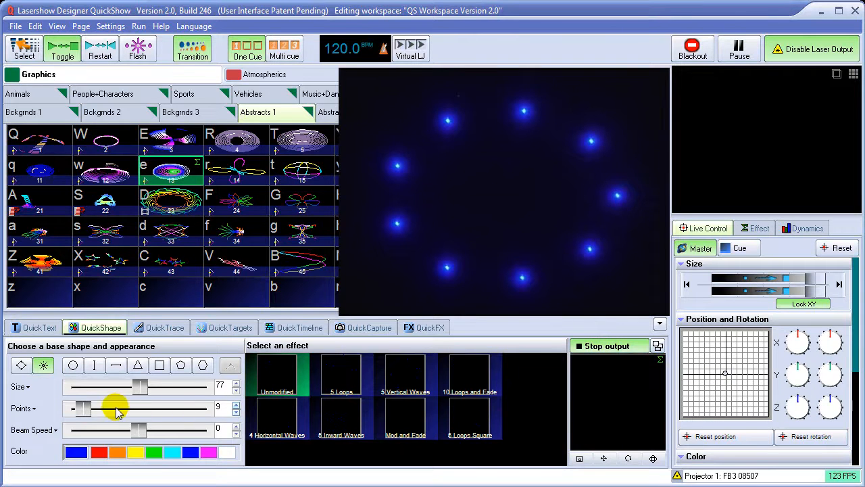
pyautogui.moveTo(87, 409); pyautogui.dragTo(119, 412)
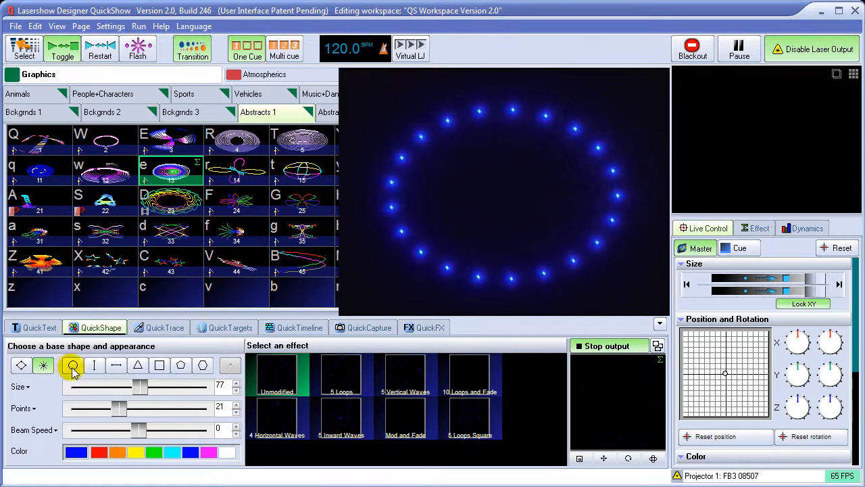
# Try the vertical line, horizontal line, triangle and square as beam shapes on the laser, and return to the circle
pyautogui.click(96, 367)
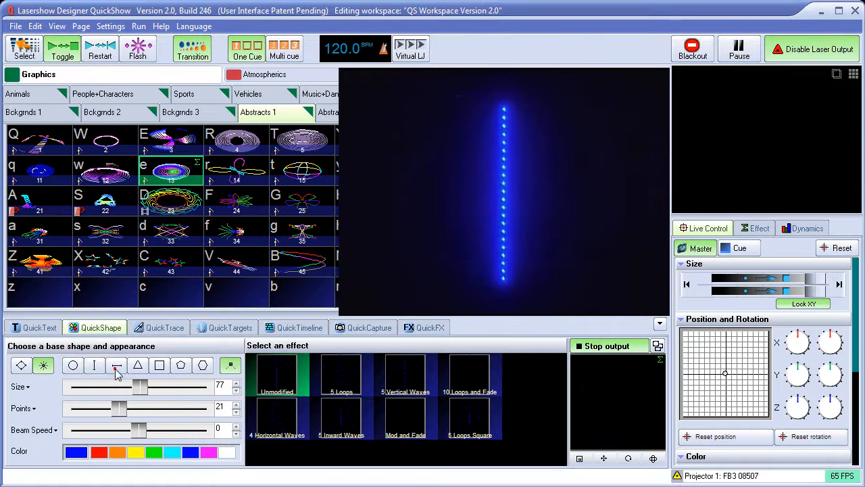
pyautogui.click(116, 369)
pyautogui.click(138, 365)
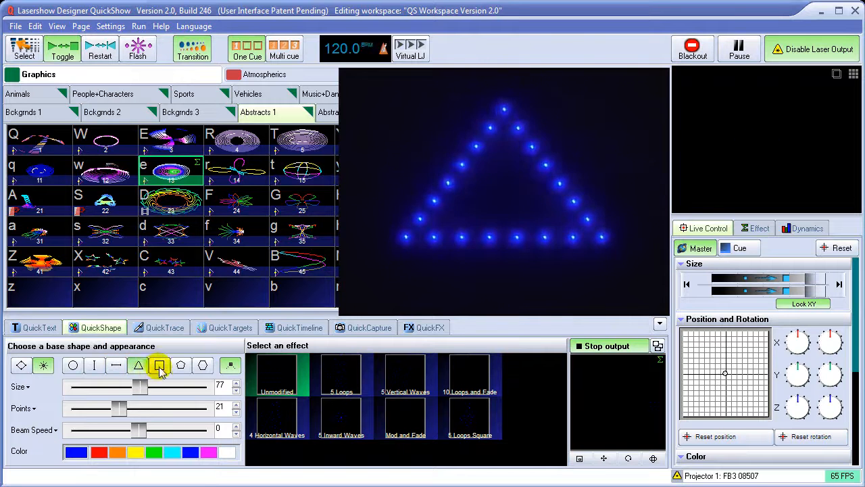
pyautogui.click(159, 367)
pyautogui.click(117, 366)
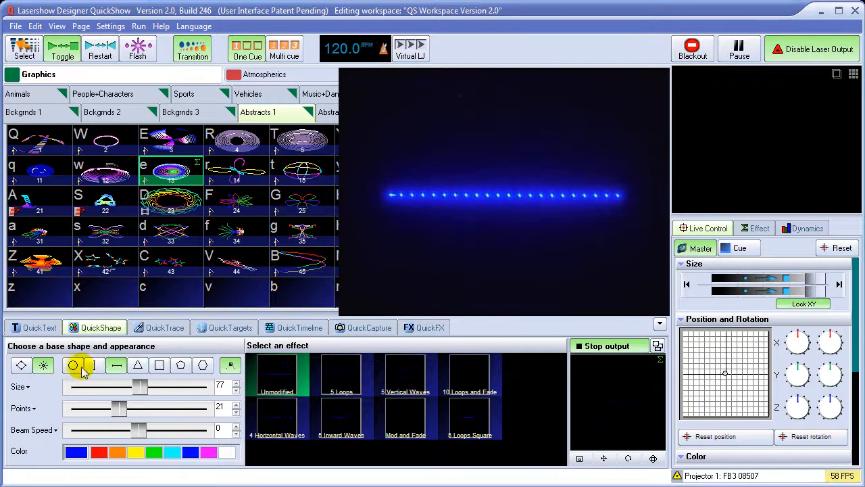
pyautogui.click(74, 366)
# Try red, orange, green, blue and white on the beam circle, and settle on cyan
pyautogui.click(99, 451)
pyautogui.click(116, 453)
pyautogui.click(152, 453)
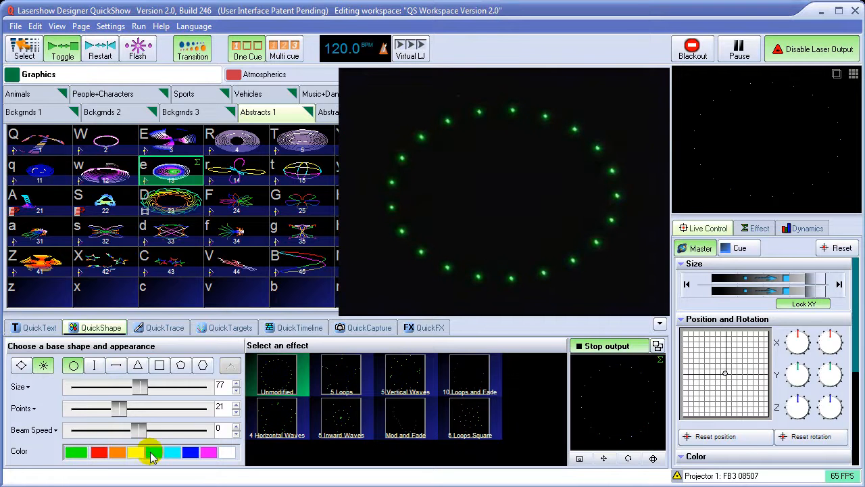
pyautogui.click(171, 453)
pyautogui.click(191, 452)
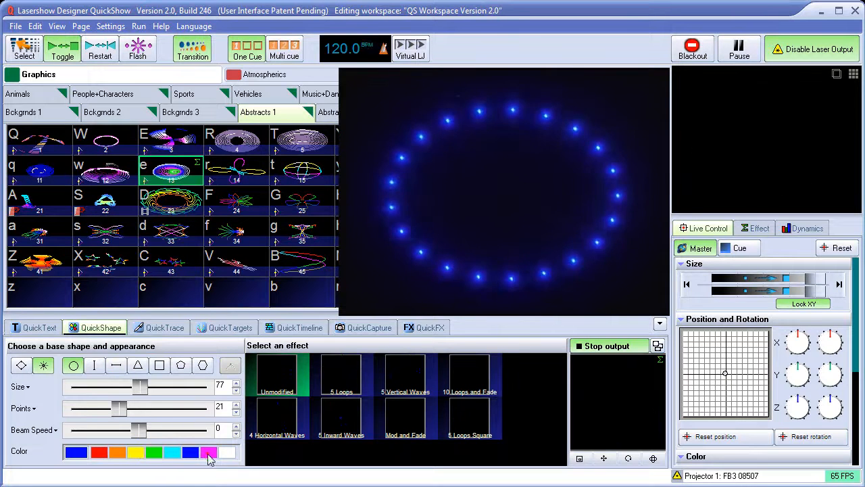
pyautogui.click(227, 453)
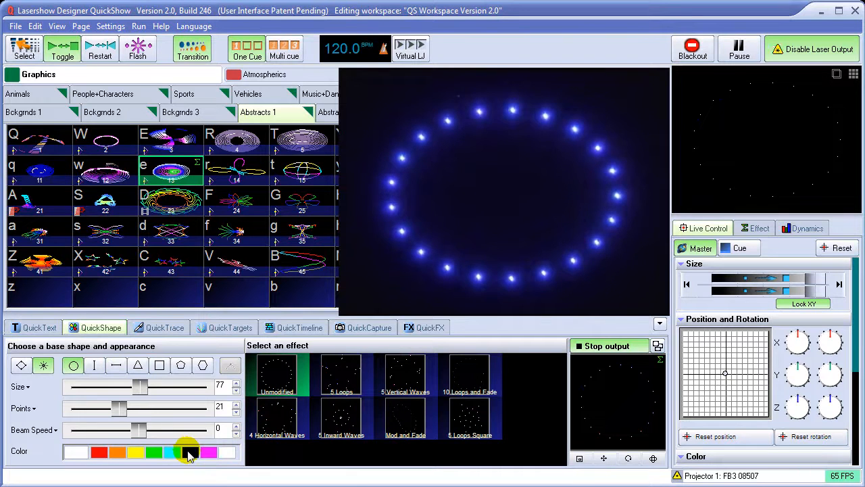
pyautogui.click(175, 453)
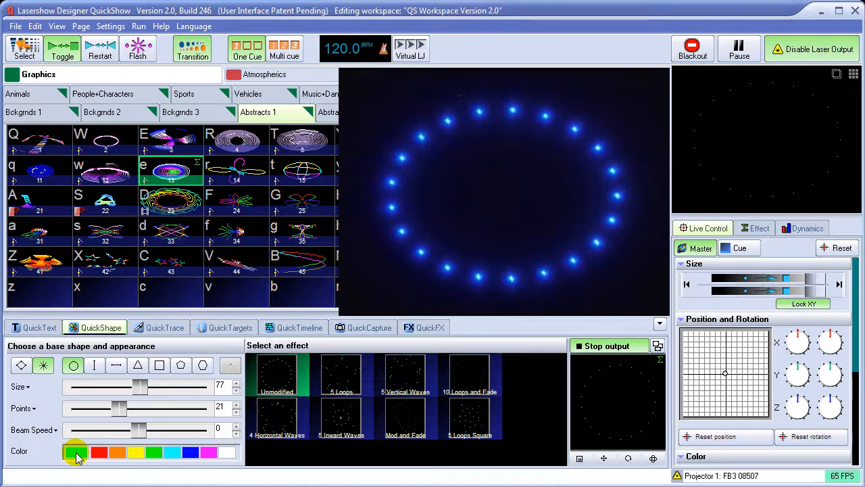
# Define a custom purple color for the beam circle and apply it
pyautogui.click(75, 453)
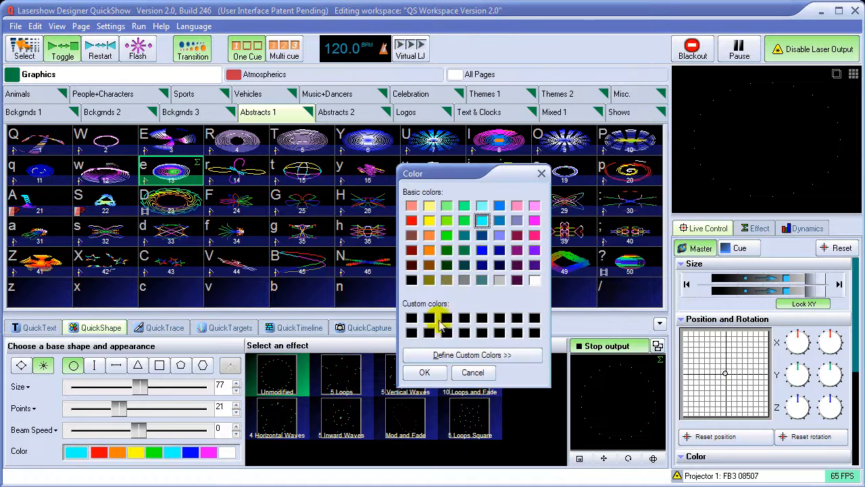
pyautogui.click(466, 356)
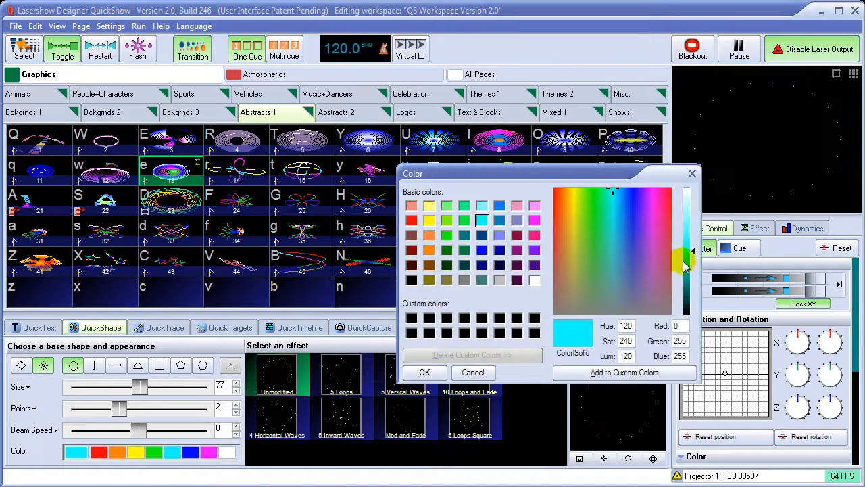
pyautogui.moveTo(612, 191); pyautogui.dragTo(644, 242)
pyautogui.click(436, 373)
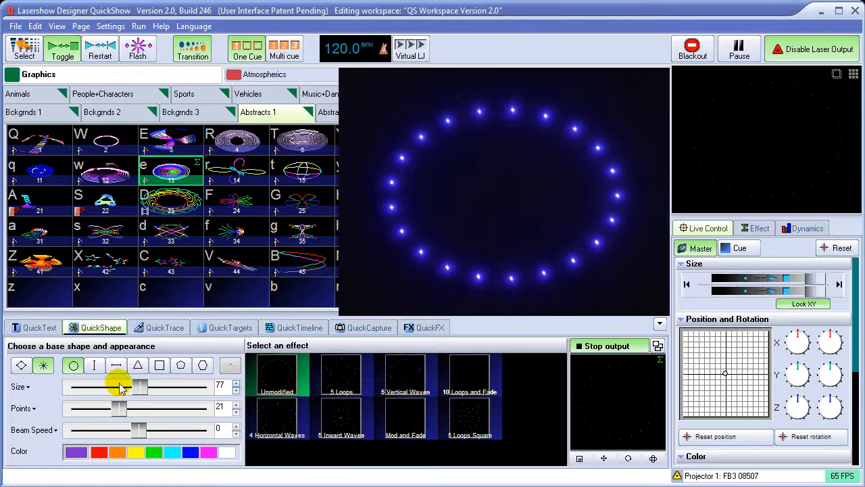
# Set the circle's size to 66, switch it from beams to lines, and color it yellow
pyautogui.moveTo(133, 387)
pyautogui.mouseDown()
pyautogui.moveTo(144, 389)
pyautogui.moveTo(131, 392)
pyautogui.mouseUp()
pyautogui.click(21, 365)
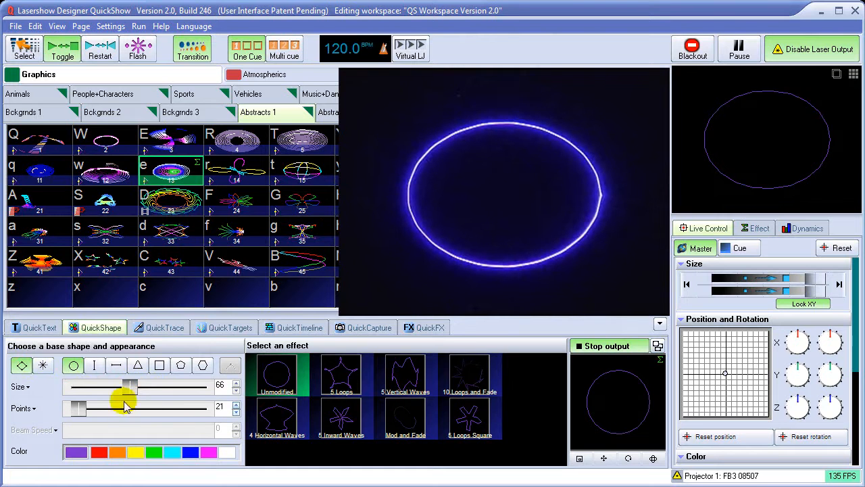
pyautogui.click(135, 452)
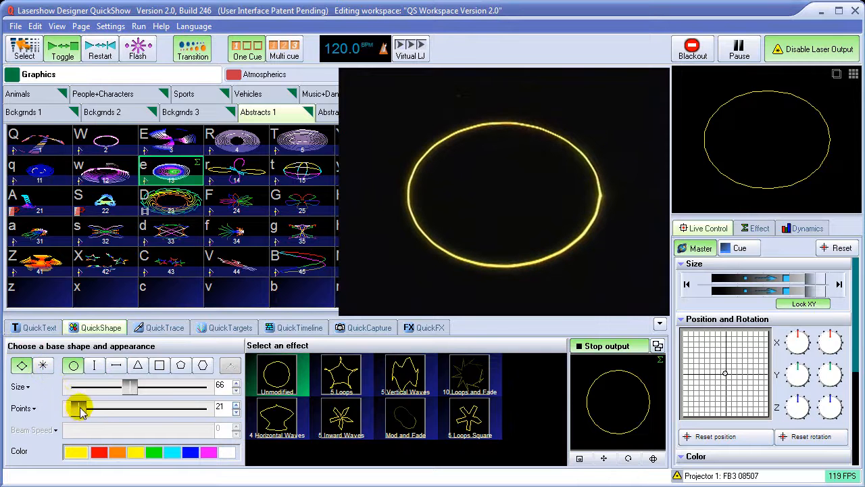
# Try the yellow circle as beams with 26 points, and return it to line mode
pyautogui.click(42, 365)
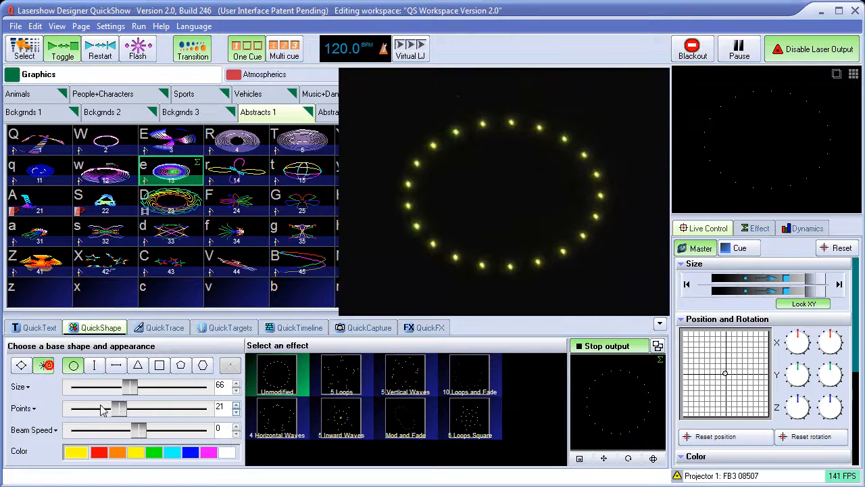
pyautogui.moveTo(120, 410)
pyautogui.mouseDown()
pyautogui.moveTo(177, 410)
pyautogui.moveTo(134, 409)
pyautogui.mouseUp()
pyautogui.click(21, 365)
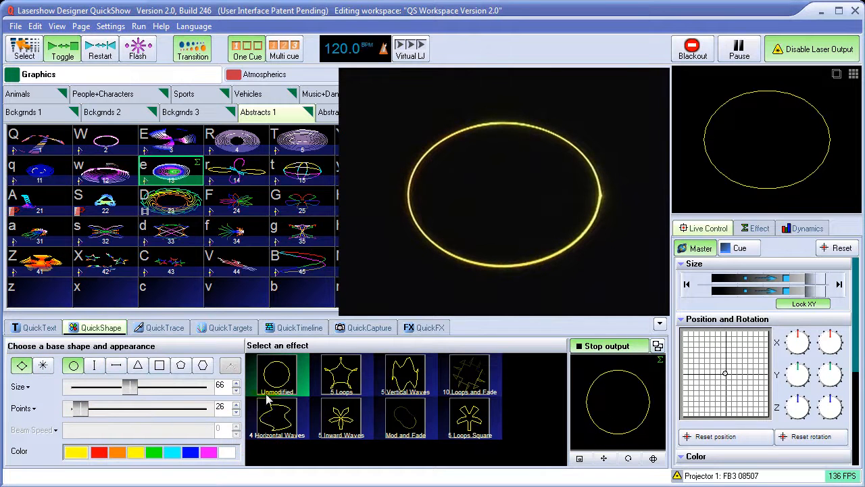
# Try the 5 Loops, 5 Vertical Waves, and 10 Loops and Fade effects on the circle, and raise its points to 129
pyautogui.click(341, 382)
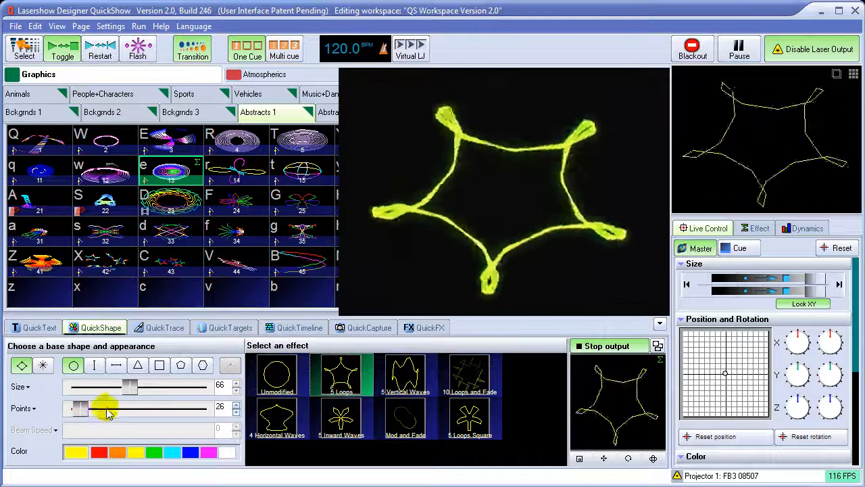
pyautogui.click(406, 377)
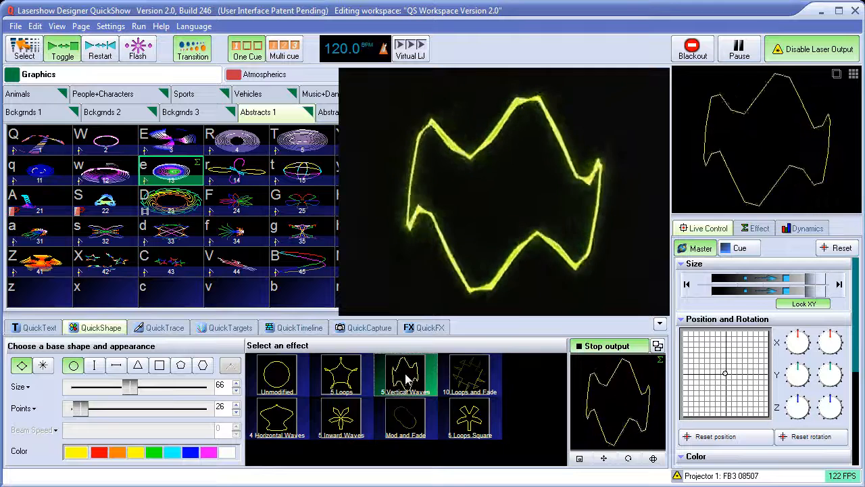
pyautogui.click(473, 377)
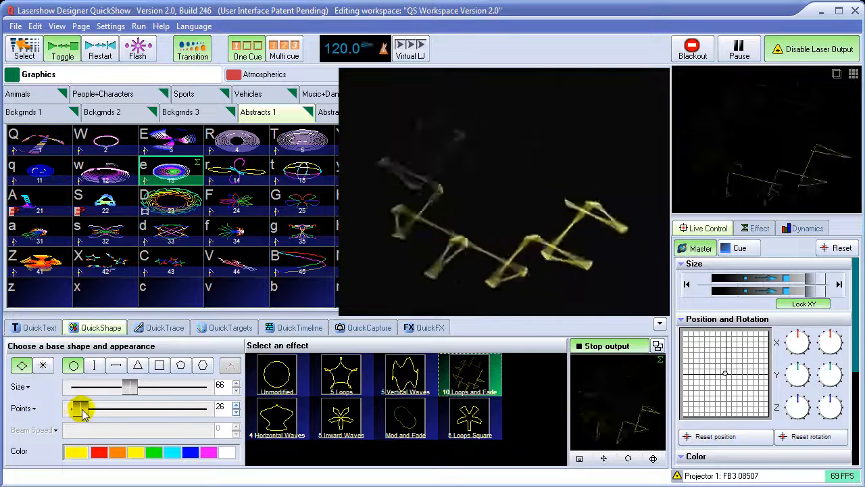
pyautogui.moveTo(81, 412); pyautogui.dragTo(128, 410)
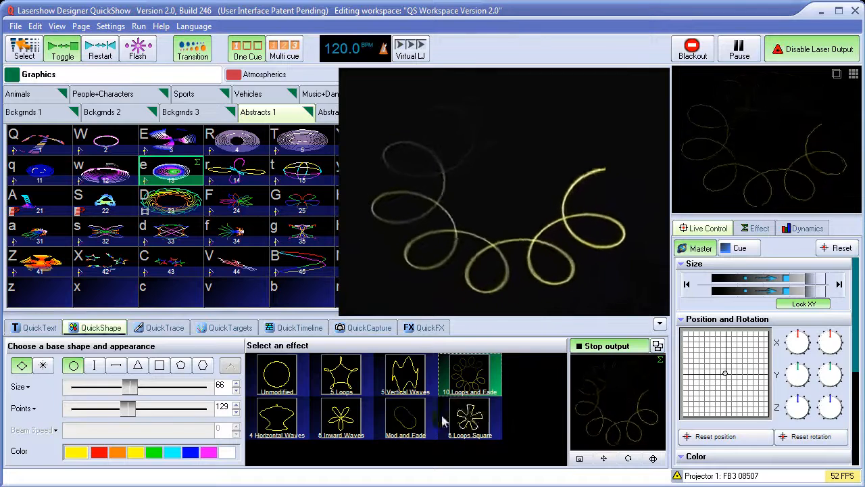
# Try 5 Inward Waves, 5 Loops Square, 10 Loops and Fade, 5 Vertical Waves and Unmodified, and settle on the 5 Loops effect
pyautogui.click(348, 423)
pyautogui.click(469, 416)
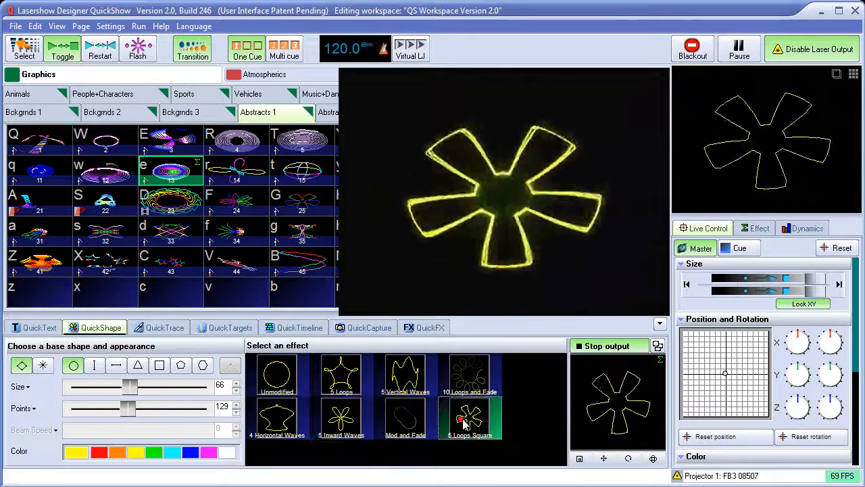
pyautogui.click(473, 379)
pyautogui.click(406, 375)
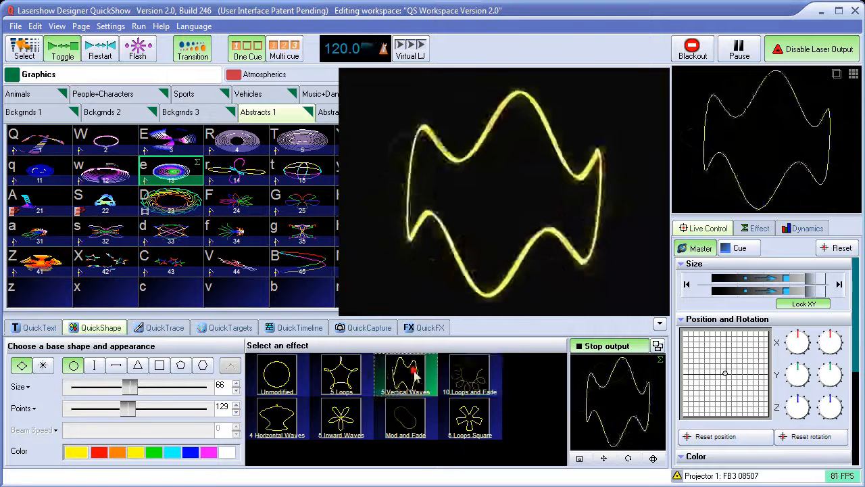
pyautogui.click(299, 384)
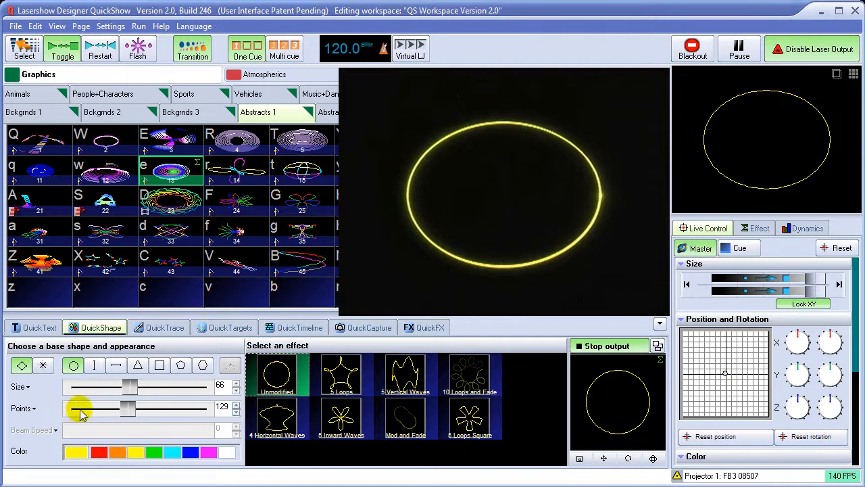
pyautogui.click(337, 383)
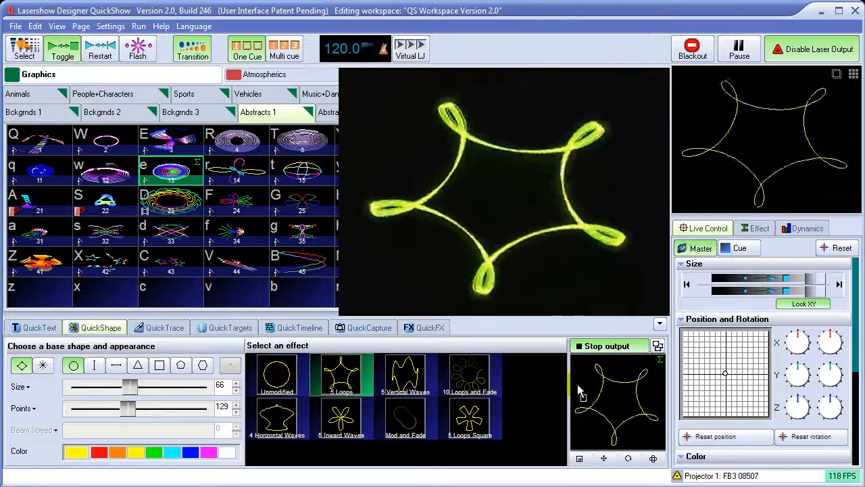
# Stop and restart the laser output, and save the 5 Loops shape into the empty "/" cue cell of Abstracts 1
pyautogui.click(621, 346)
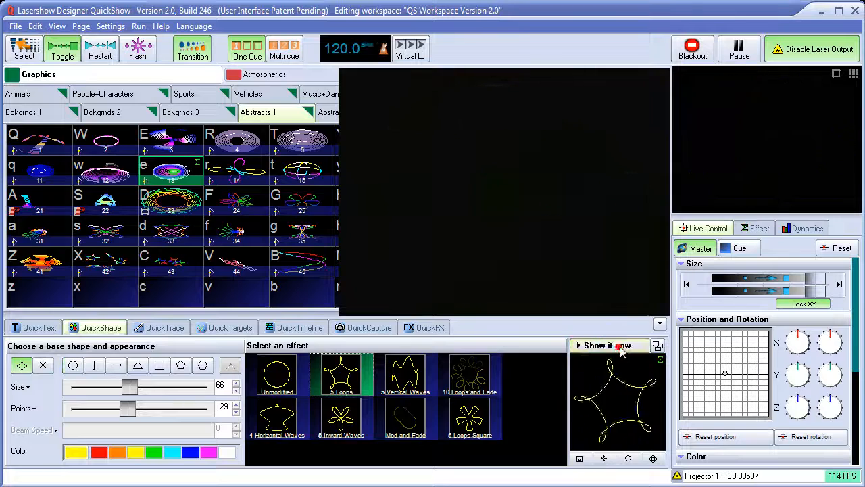
pyautogui.click(612, 346)
pyautogui.moveTo(625, 382); pyautogui.dragTo(622, 407)
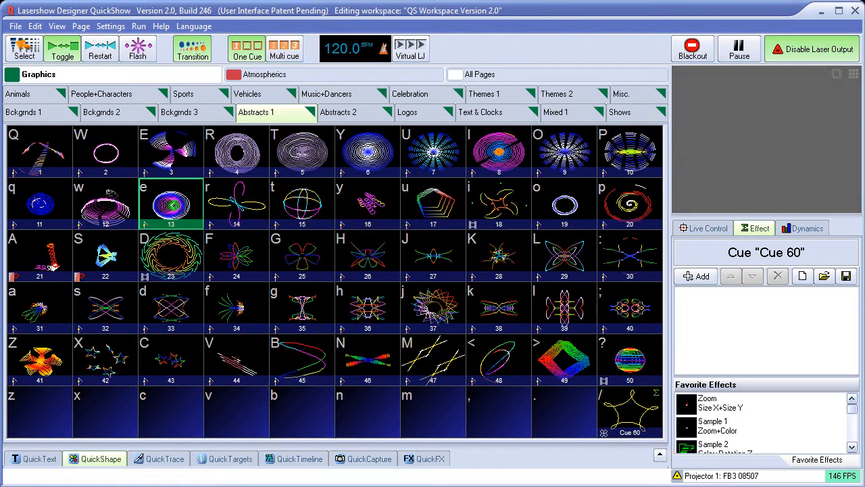
# Reopen QuickShape, create a horizontal line as beams, and set its points to 25 after trying 34 points on the circle
pyautogui.click(108, 458)
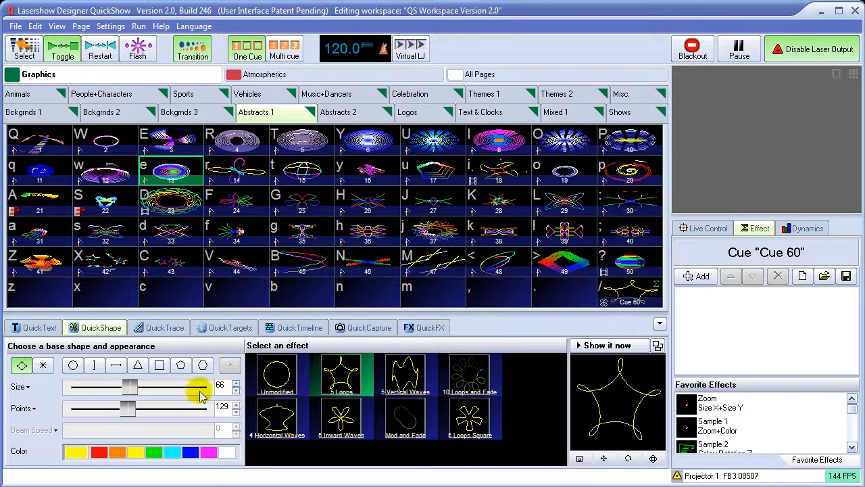
pyautogui.click(42, 366)
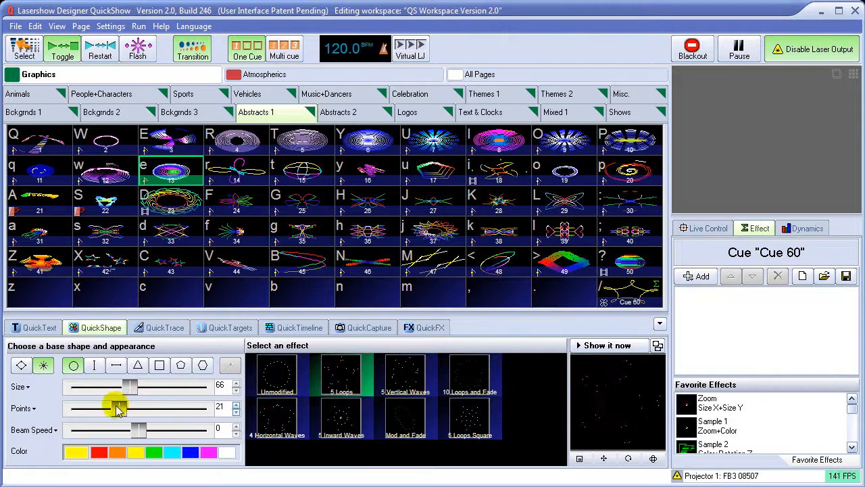
pyautogui.moveTo(161, 409)
pyautogui.mouseDown()
pyautogui.moveTo(201, 410)
pyautogui.moveTo(118, 409)
pyautogui.moveTo(161, 408)
pyautogui.mouseUp()
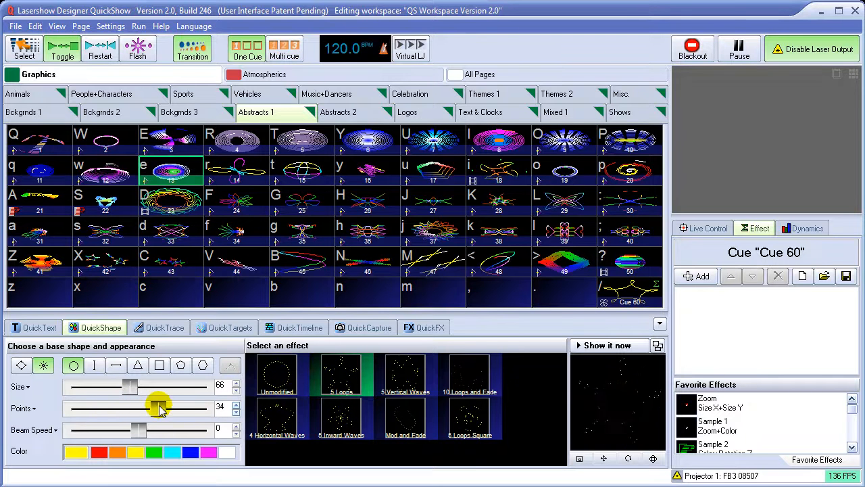
pyautogui.click(116, 368)
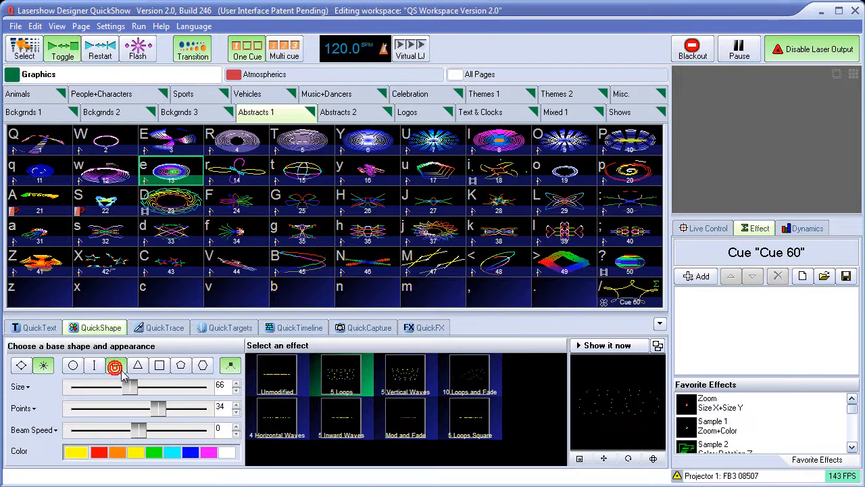
pyautogui.moveTo(155, 408); pyautogui.dragTo(157, 413)
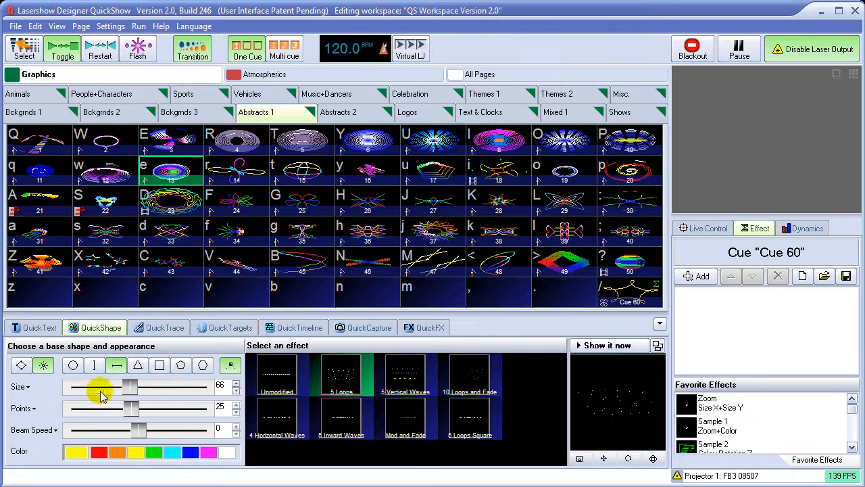
# Switch the looped horizontal line to line mode, show it on the laser, and raise its points to 144
pyautogui.click(21, 365)
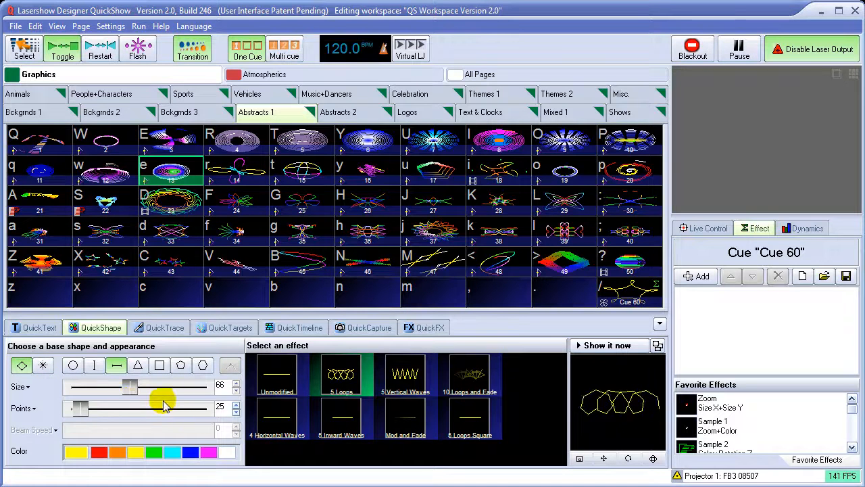
pyautogui.click(594, 349)
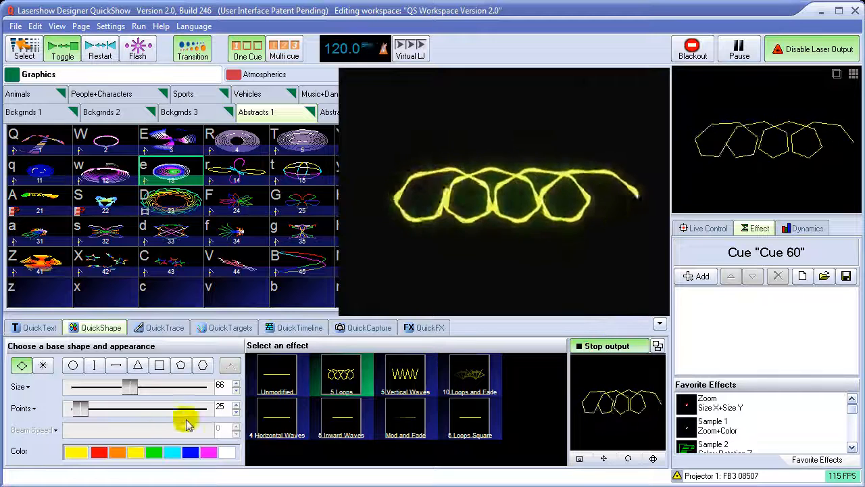
pyautogui.moveTo(78, 414); pyautogui.dragTo(137, 409)
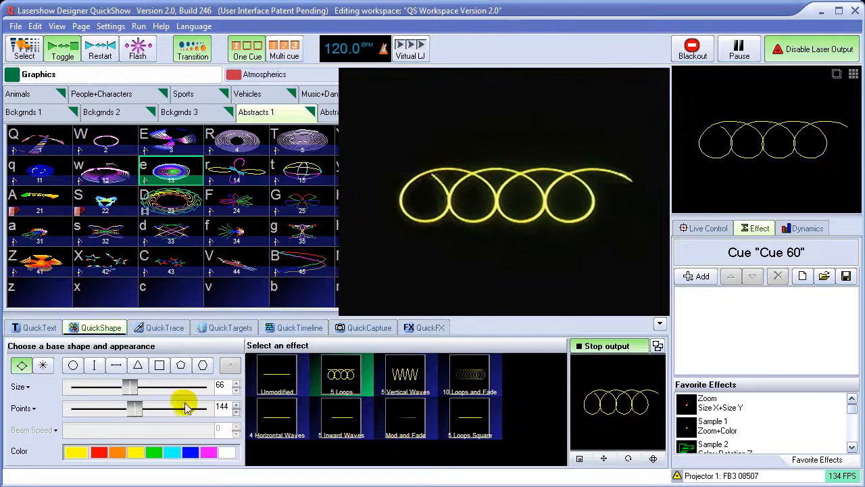
# Apply the 5 Vertical Waves effect to the horizontal line, with 182 points and a size of 90
pyautogui.click(414, 384)
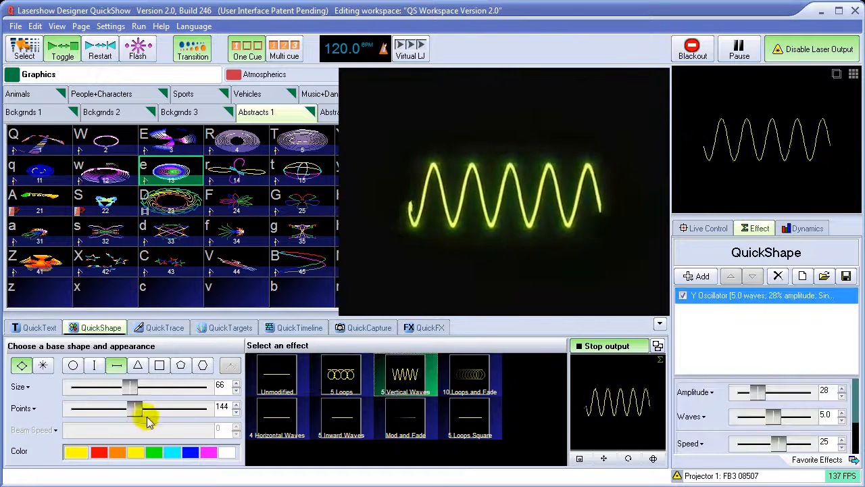
pyautogui.moveTo(135, 409); pyautogui.dragTo(153, 413)
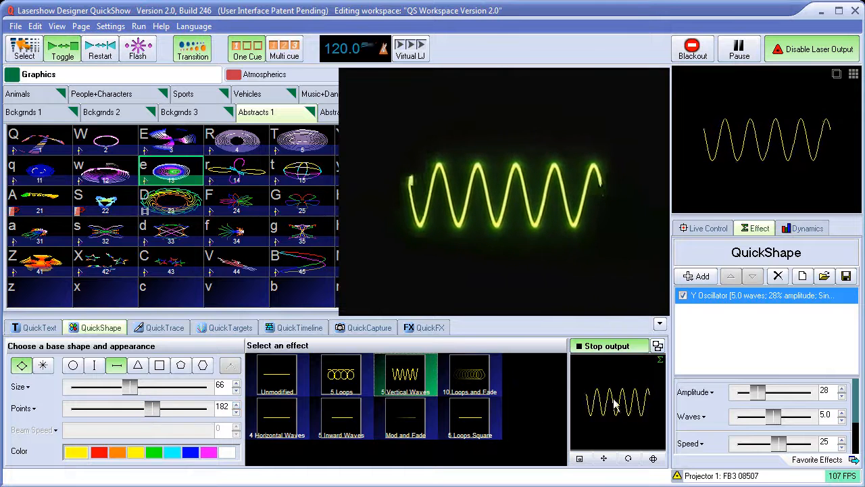
pyautogui.moveTo(129, 386); pyautogui.dragTo(152, 386)
# Switch the vertical waves to beams and raise the number of points to 46
pyautogui.click(43, 365)
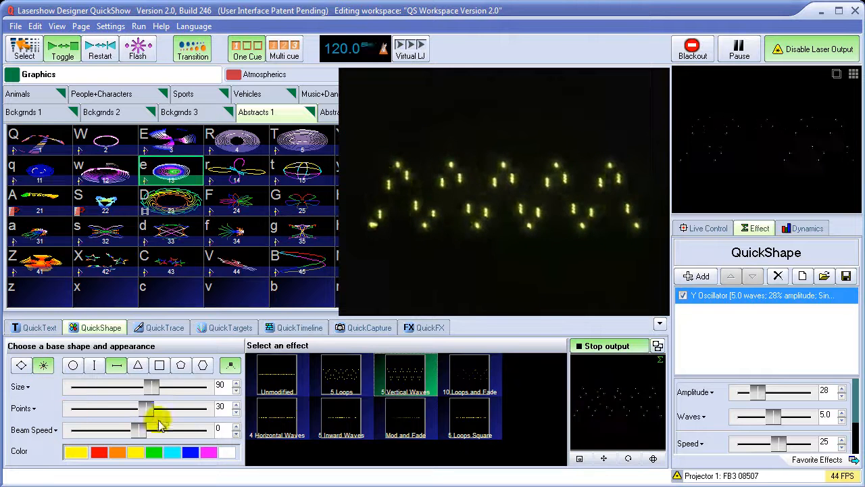
pyautogui.moveTo(145, 413); pyautogui.dragTo(201, 414)
pyautogui.moveTo(201, 412); pyautogui.dragTo(195, 415)
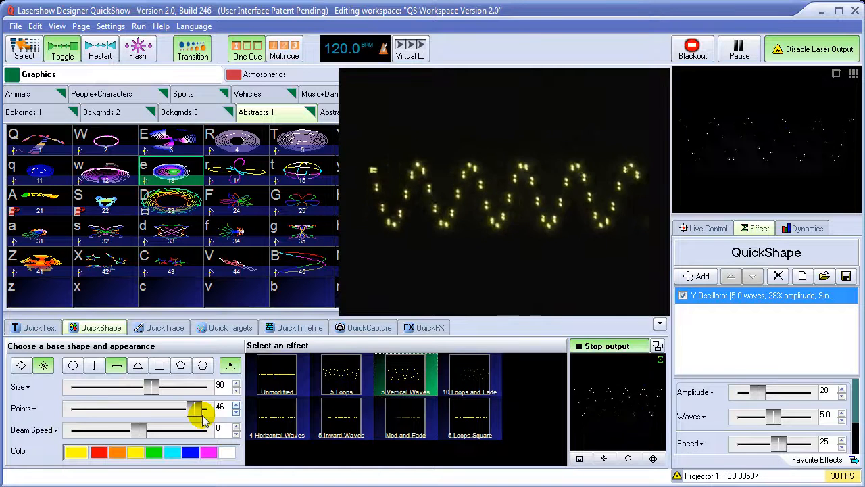
# Return the beam line to Unmodified with 28 points, and set its beam speed to -25 after trying 50
pyautogui.click(284, 383)
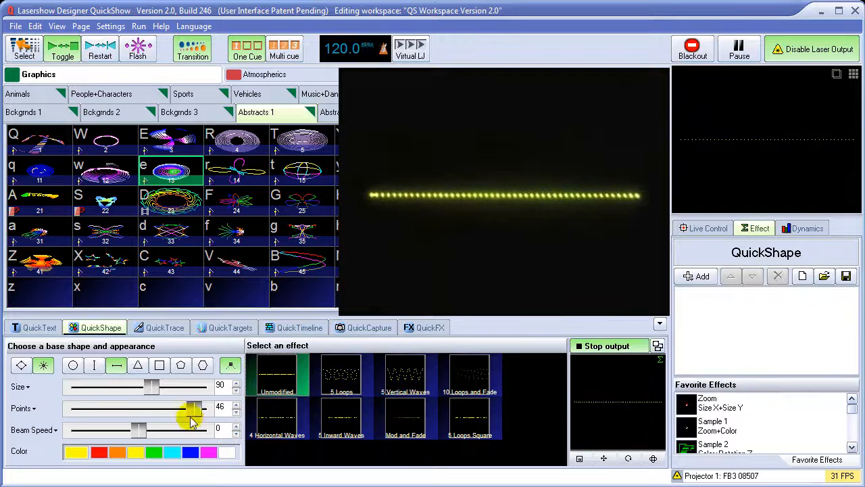
pyautogui.moveTo(194, 408); pyautogui.dragTo(140, 407)
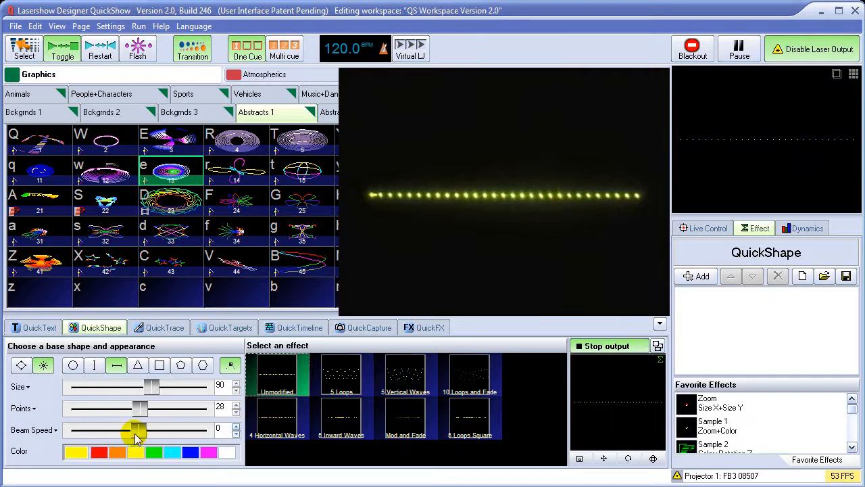
pyautogui.moveTo(140, 434); pyautogui.dragTo(149, 429)
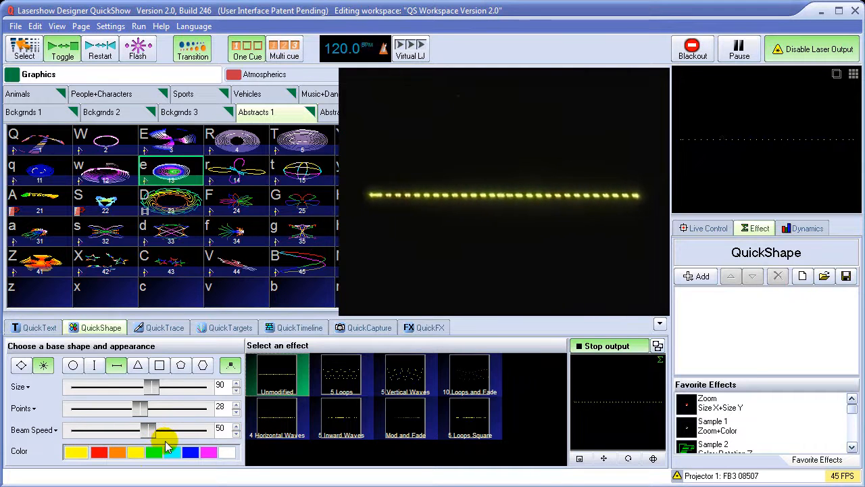
pyautogui.moveTo(148, 430); pyautogui.dragTo(136, 439)
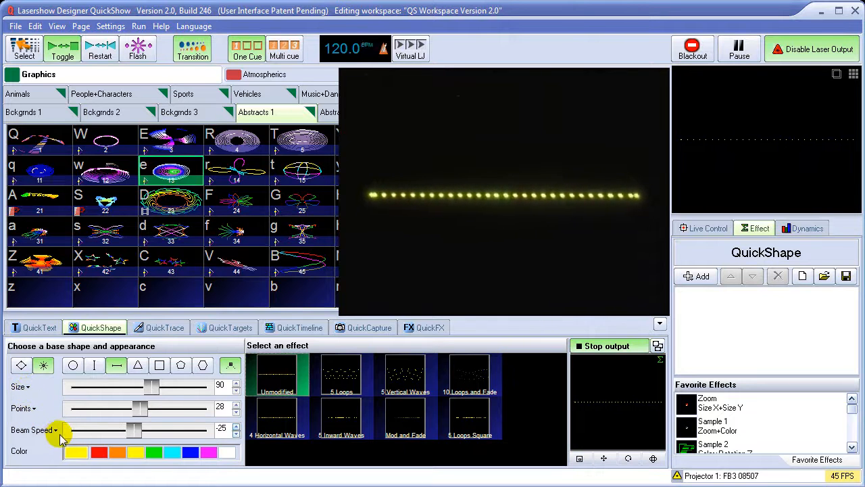
# Try the preset sizes on the beam line and set its size to 50
pyautogui.click(22, 389)
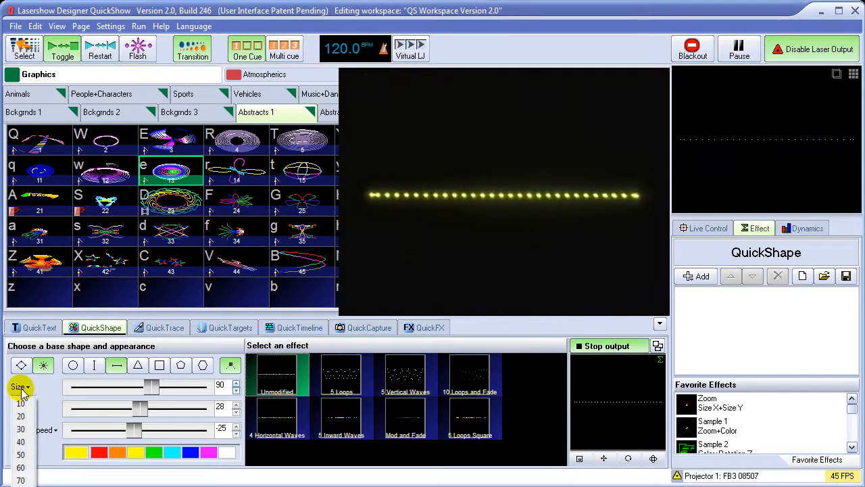
pyautogui.click(23, 486)
pyautogui.click(23, 390)
pyautogui.click(23, 454)
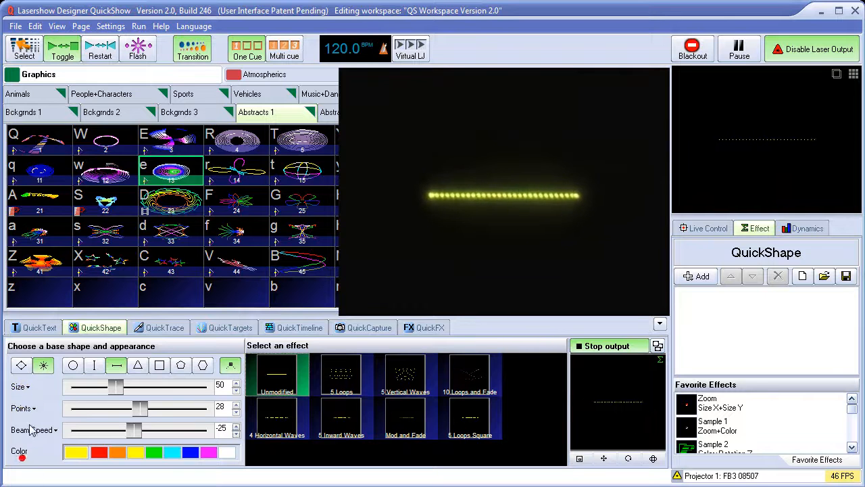
# Set the beam line's size to 80 and its number of points to 50 using the preset values
pyautogui.click(23, 389)
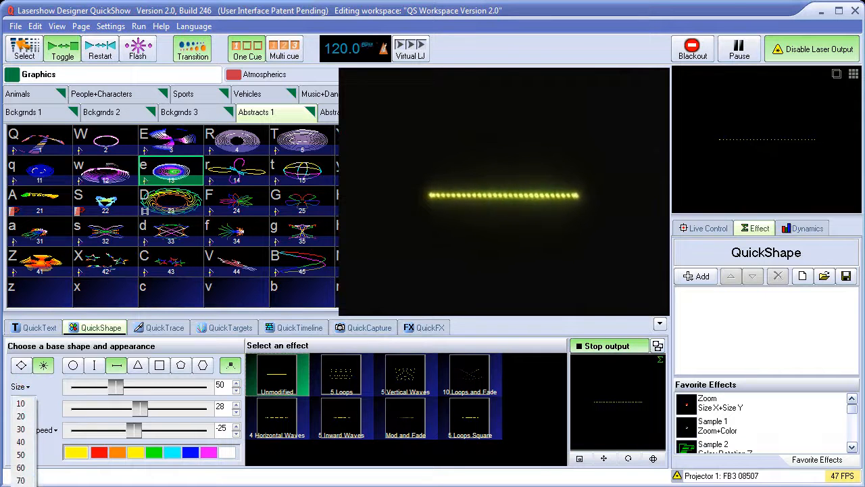
pyautogui.click(23, 483)
pyautogui.click(20, 408)
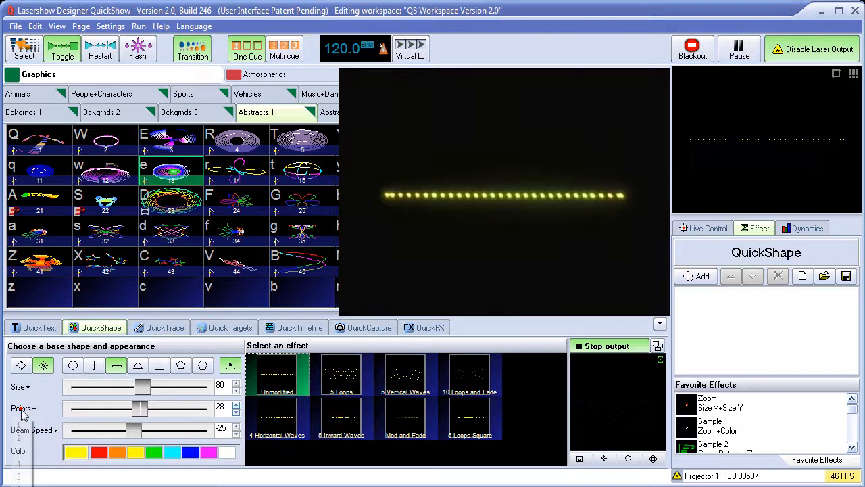
pyautogui.click(23, 484)
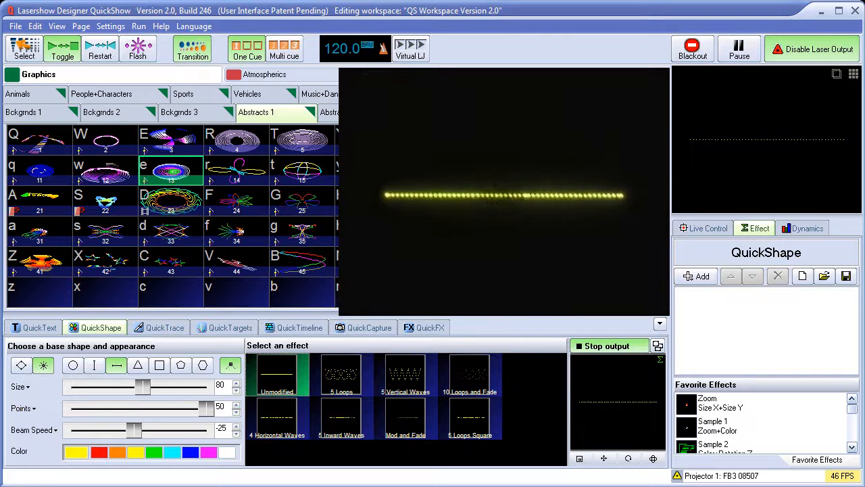
# Set the beam line's beam speed to 0
pyautogui.click(40, 432)
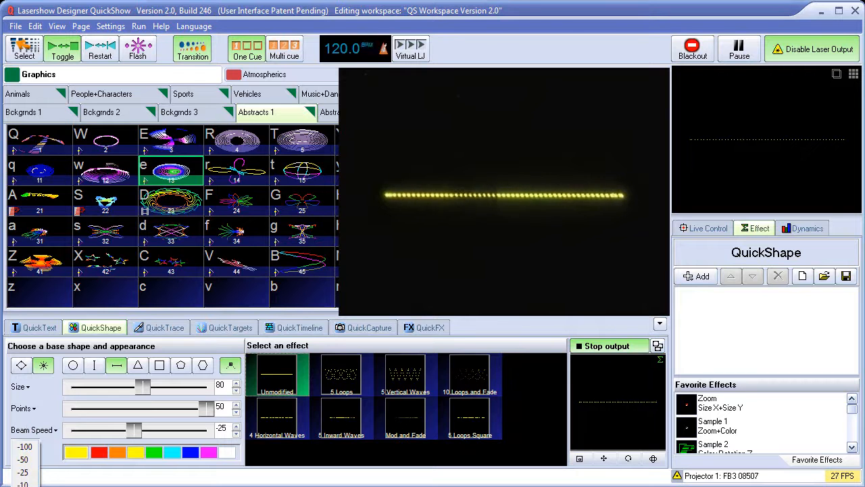
pyautogui.moveTo(135, 430)
pyautogui.mouseDown()
pyautogui.moveTo(154, 434)
pyautogui.moveTo(126, 434)
pyautogui.moveTo(143, 433)
pyautogui.mouseUp()
pyautogui.moveTo(224, 431); pyautogui.dragTo(214, 432)
pyautogui.write('0')
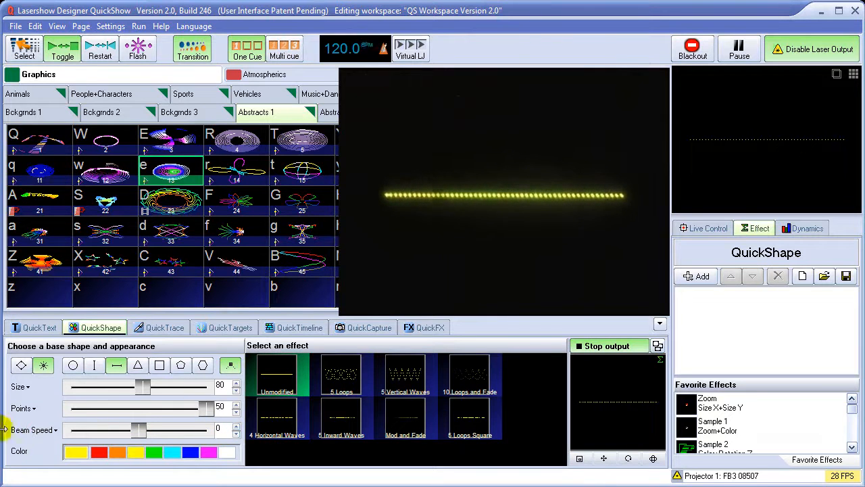
pyautogui.click(41, 432)
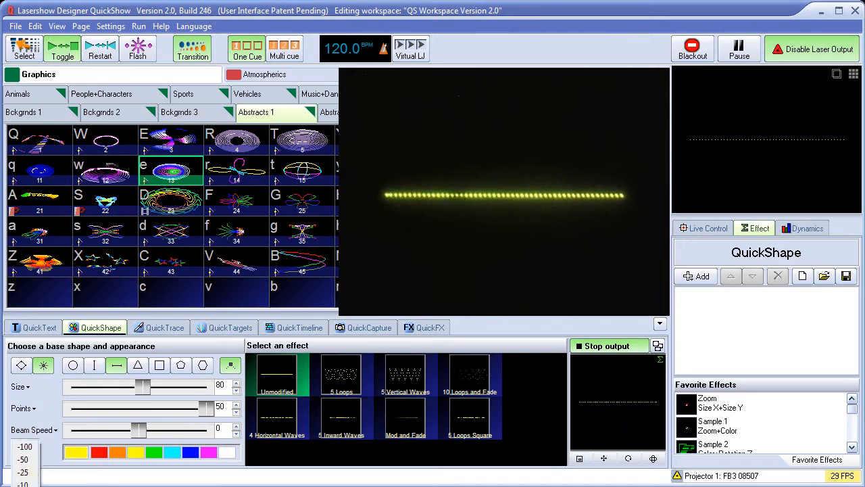
pyautogui.click(43, 430)
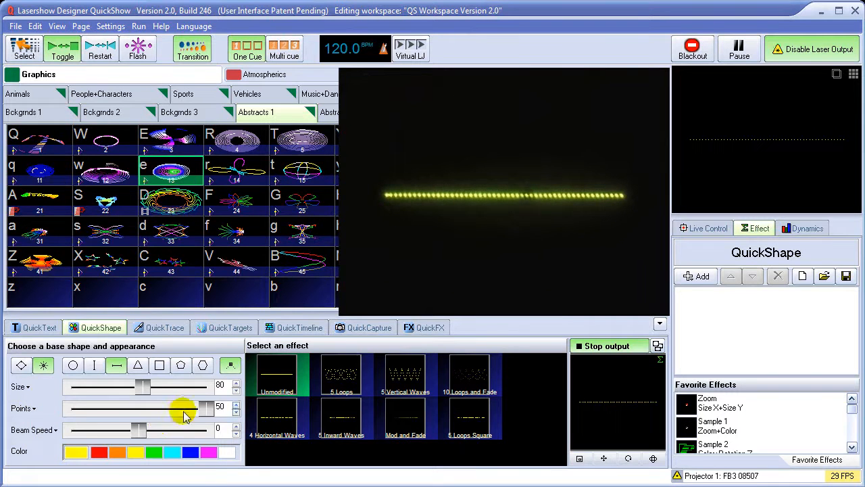
# Switch the horizontal line from beams to a continuous shape and apply the 5 Vertical Waves effect
pyautogui.click(21, 365)
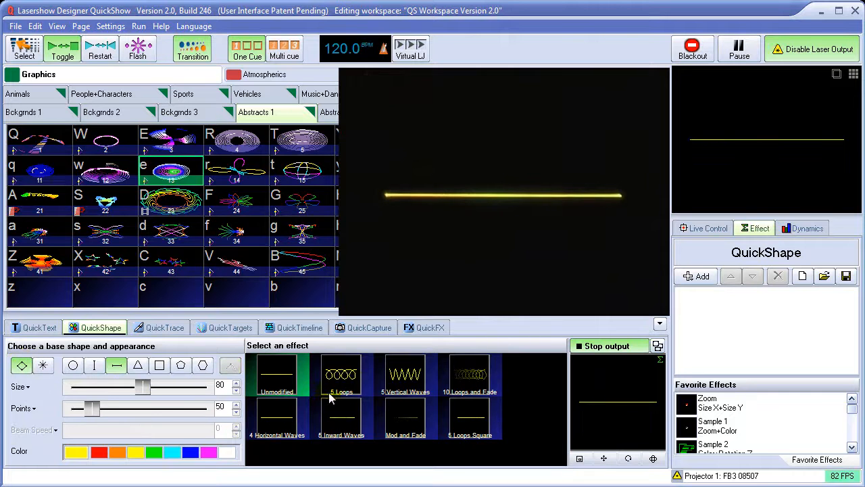
pyautogui.click(396, 384)
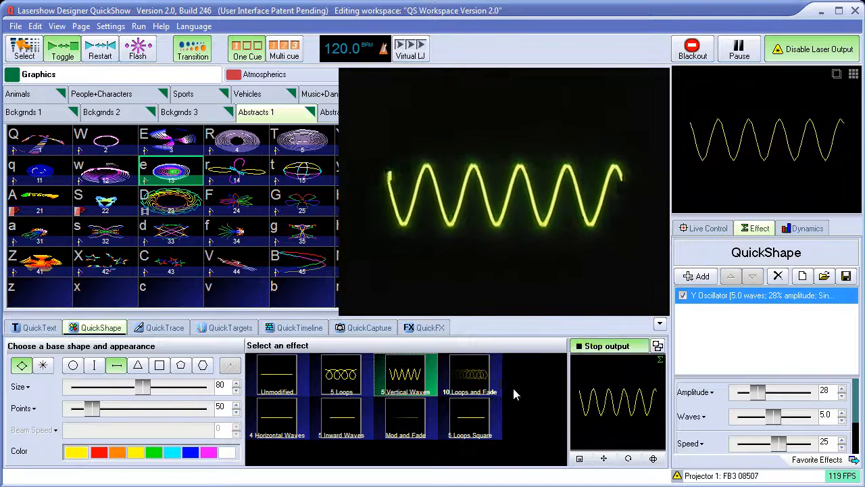
# Try the other preset effects on the horizontal line, including 10 Loops and Fade and 5 Loops Square, and return to 5 Vertical Waves
pyautogui.click(278, 377)
pyautogui.click(278, 416)
pyautogui.click(352, 384)
pyautogui.click(346, 418)
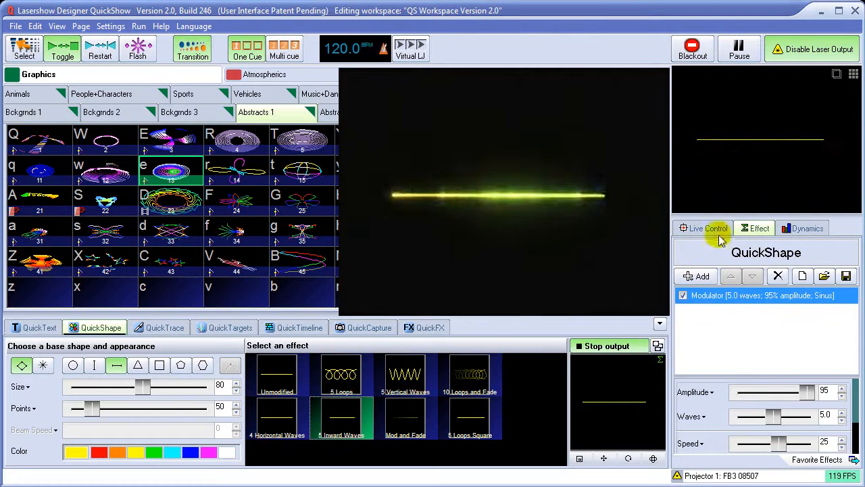
pyautogui.click(464, 383)
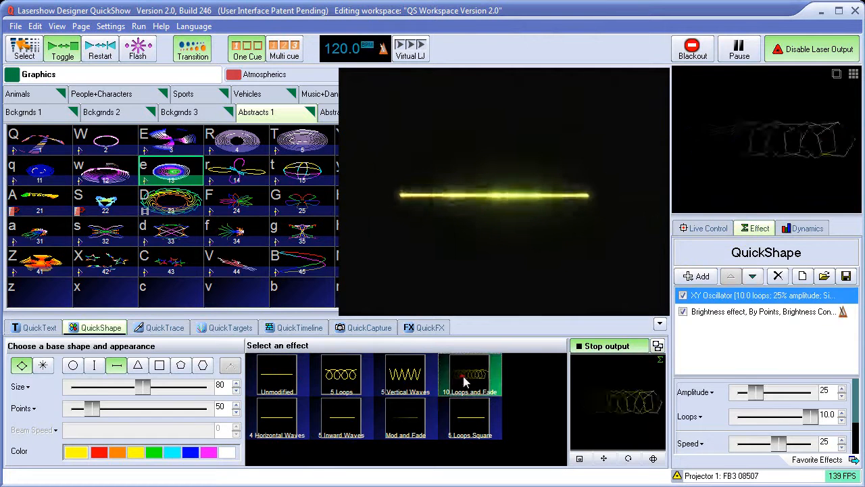
pyautogui.click(461, 428)
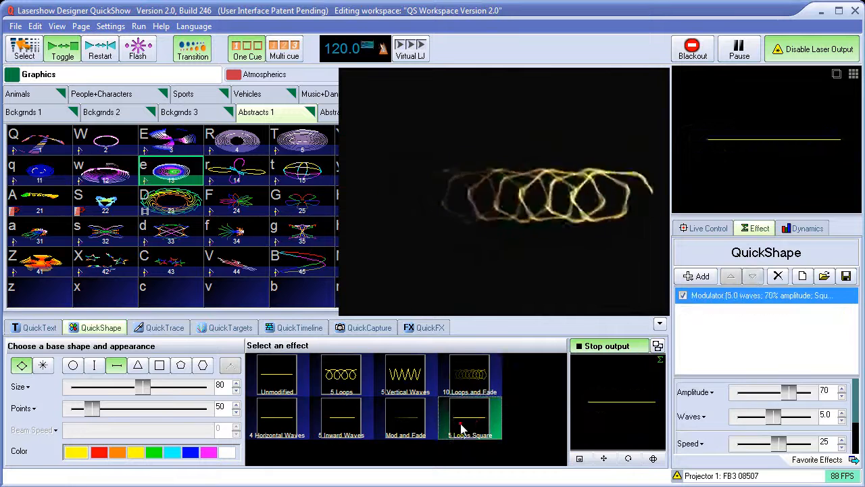
pyautogui.click(413, 383)
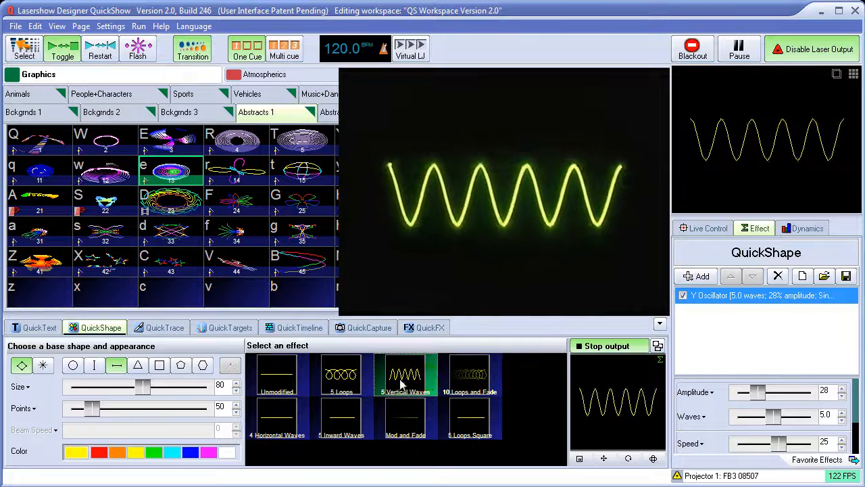
pyautogui.click(409, 419)
pyautogui.click(404, 373)
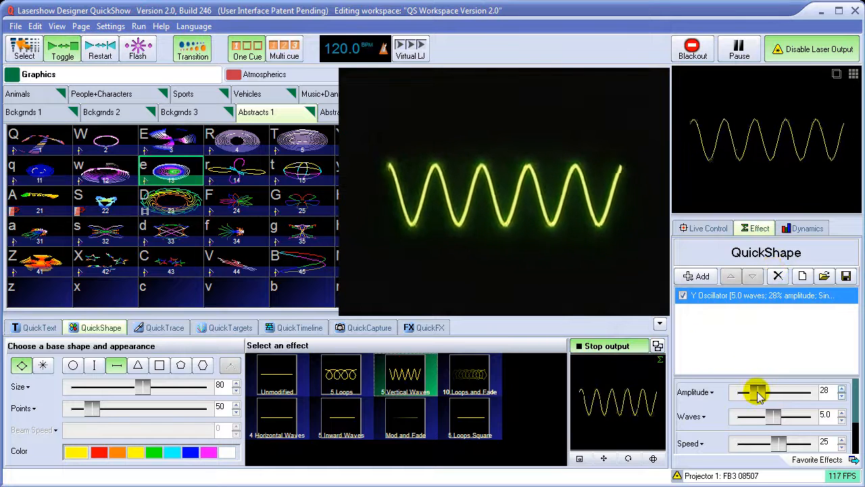
# Set the Y Oscillator's amplitude to 36 and its waves to 1, after trying 3.7, 3 and 5 waves
pyautogui.moveTo(758, 395)
pyautogui.mouseDown()
pyautogui.moveTo(742, 393)
pyautogui.moveTo(778, 393)
pyautogui.moveTo(735, 394)
pyautogui.moveTo(785, 396)
pyautogui.moveTo(757, 401)
pyautogui.moveTo(772, 392)
pyautogui.moveTo(759, 392)
pyautogui.moveTo(764, 404)
pyautogui.mouseUp()
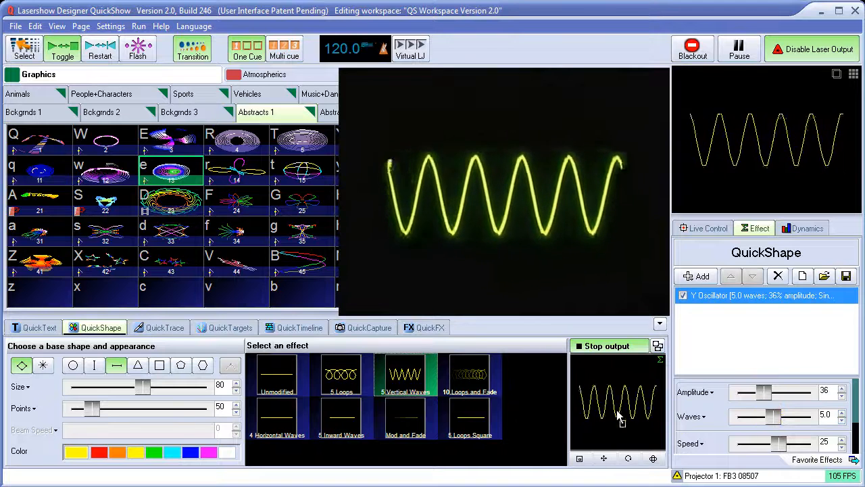
pyautogui.moveTo(774, 417)
pyautogui.mouseDown()
pyautogui.moveTo(750, 418)
pyautogui.moveTo(813, 420)
pyautogui.moveTo(763, 416)
pyautogui.mouseUp()
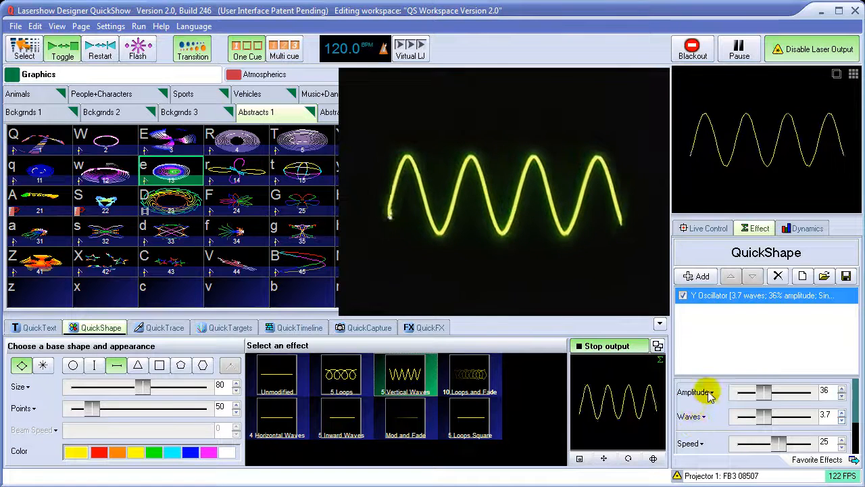
pyautogui.click(701, 417)
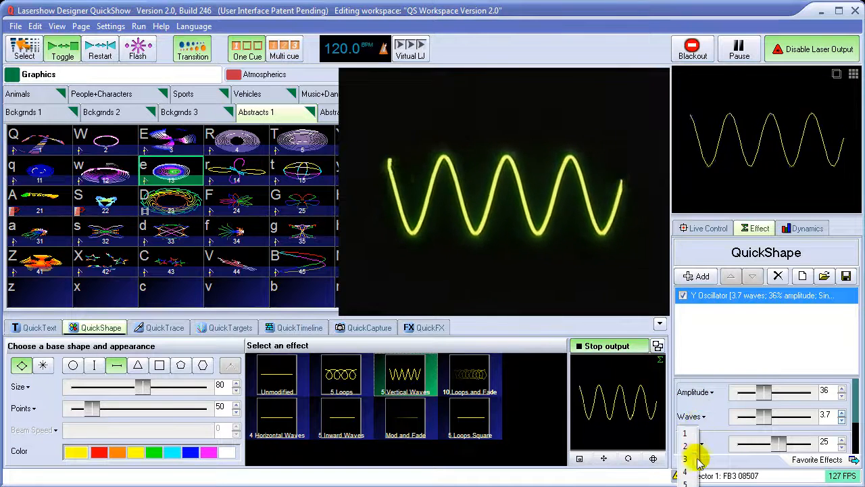
pyautogui.click(687, 461)
pyautogui.click(700, 417)
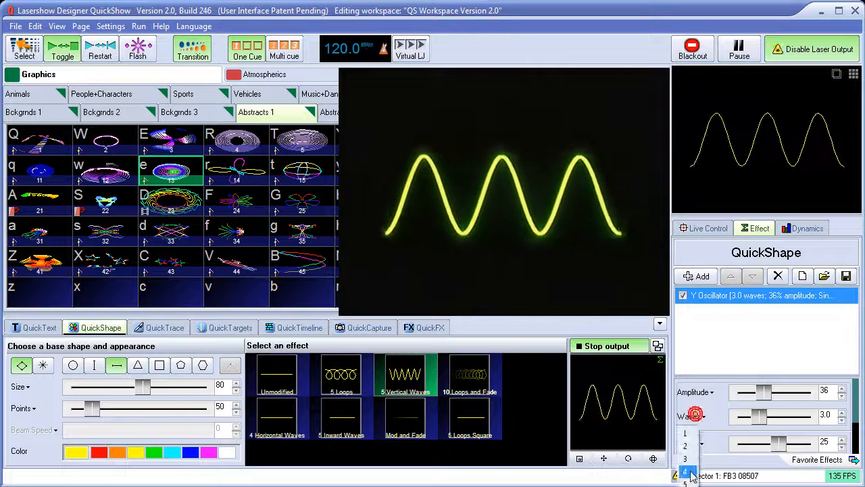
pyautogui.click(687, 478)
pyautogui.click(701, 417)
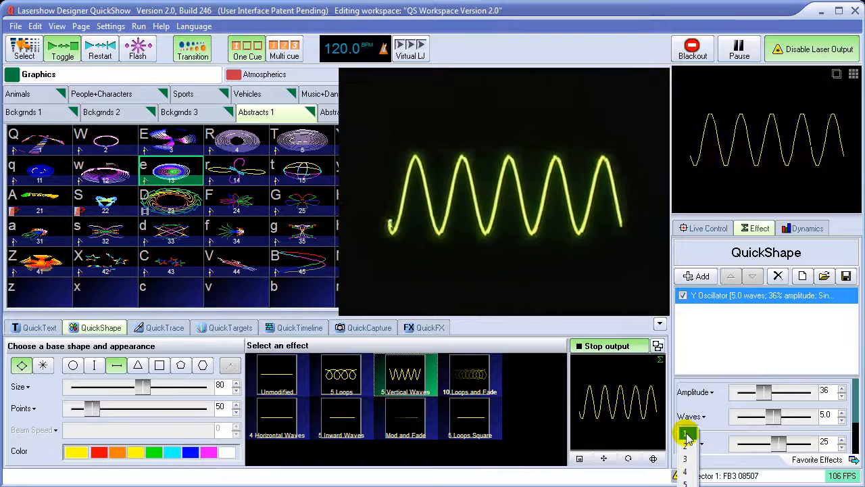
pyautogui.click(686, 434)
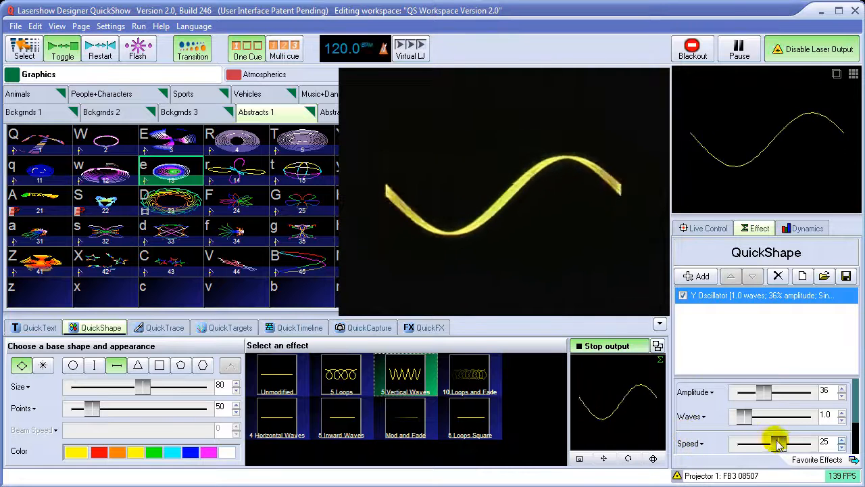
# Set the Y Oscillator's speed to 0 after trying 11, and set its waves to 1.9
pyautogui.moveTo(778, 444)
pyautogui.mouseDown()
pyautogui.moveTo(768, 446)
pyautogui.moveTo(777, 449)
pyautogui.mouseUp()
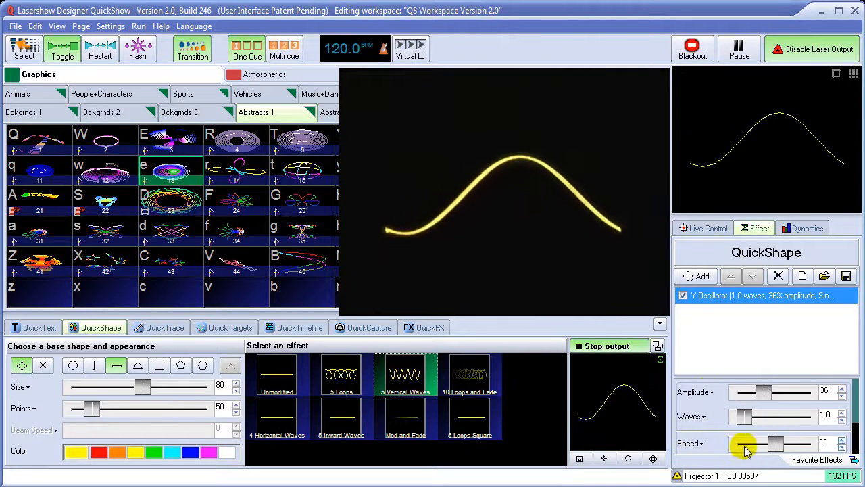
pyautogui.click(696, 445)
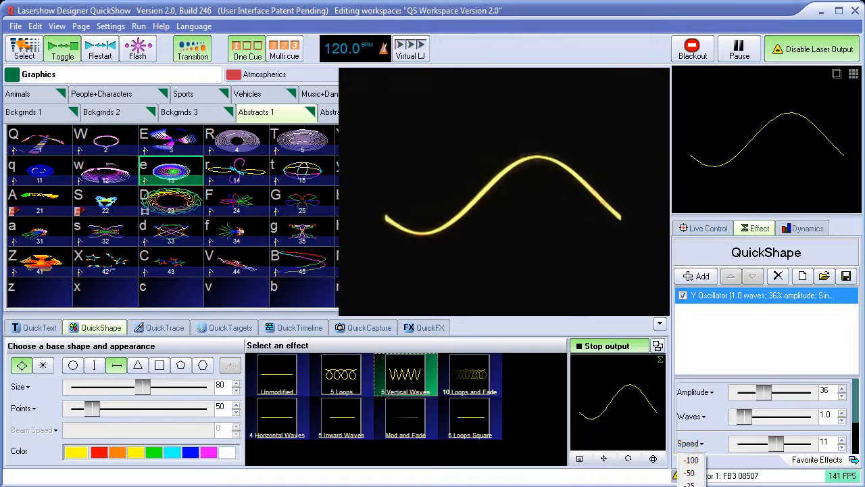
pyautogui.click(689, 485)
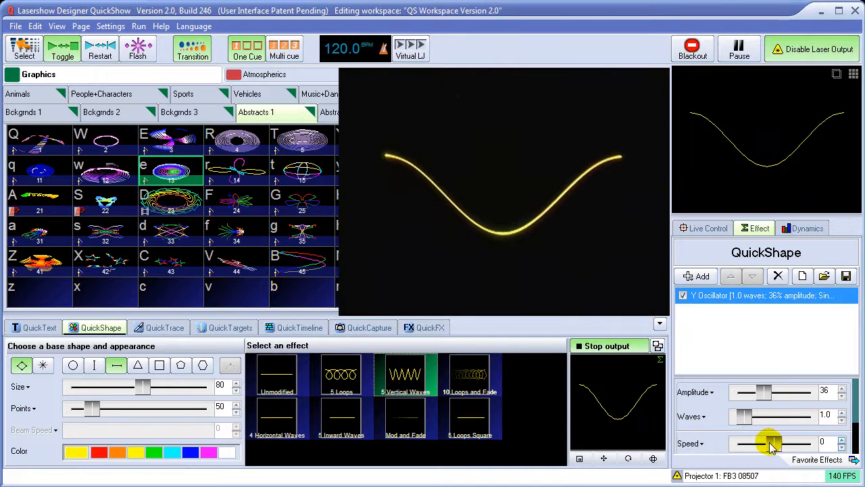
pyautogui.moveTo(743, 417)
pyautogui.mouseDown()
pyautogui.moveTo(773, 417)
pyautogui.moveTo(756, 426)
pyautogui.moveTo(762, 421)
pyautogui.moveTo(746, 425)
pyautogui.moveTo(745, 416)
pyautogui.moveTo(760, 423)
pyautogui.moveTo(750, 418)
pyautogui.mouseUp()
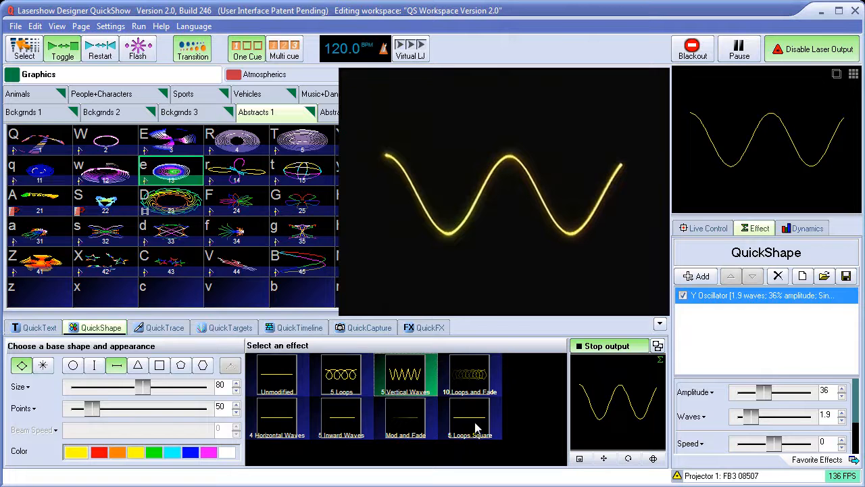
# Color the wave green and add a Color effect to it
pyautogui.click(154, 452)
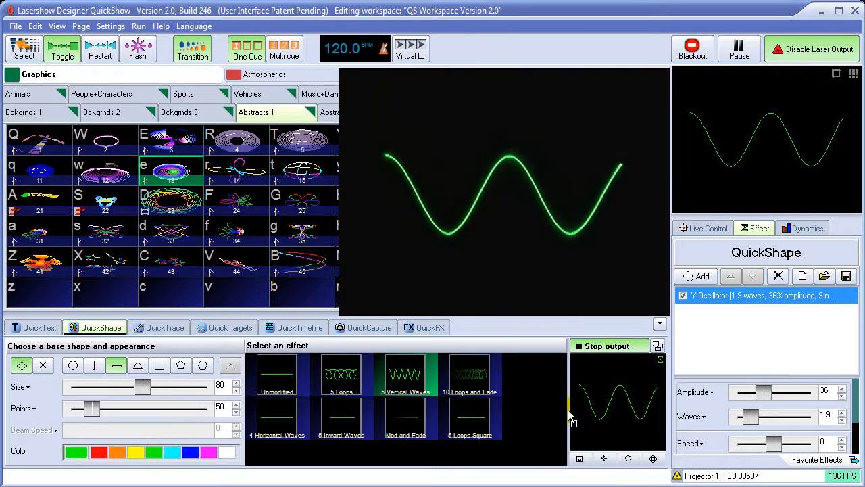
pyautogui.click(696, 277)
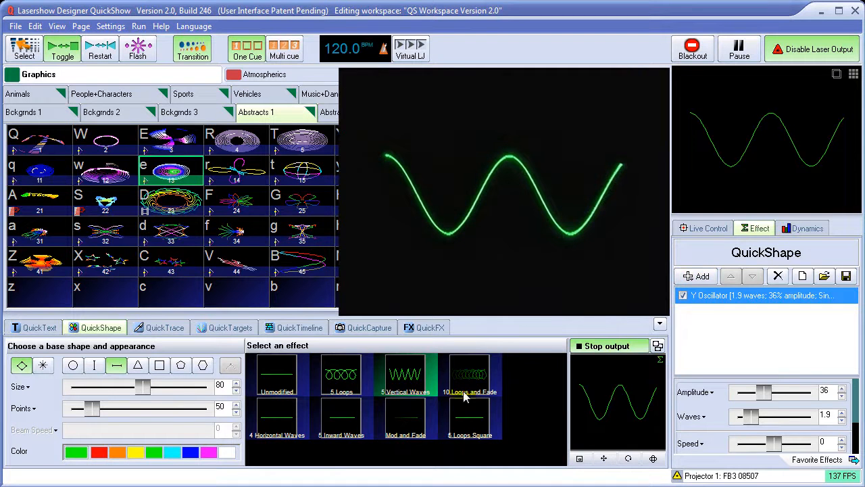
pyautogui.click(698, 277)
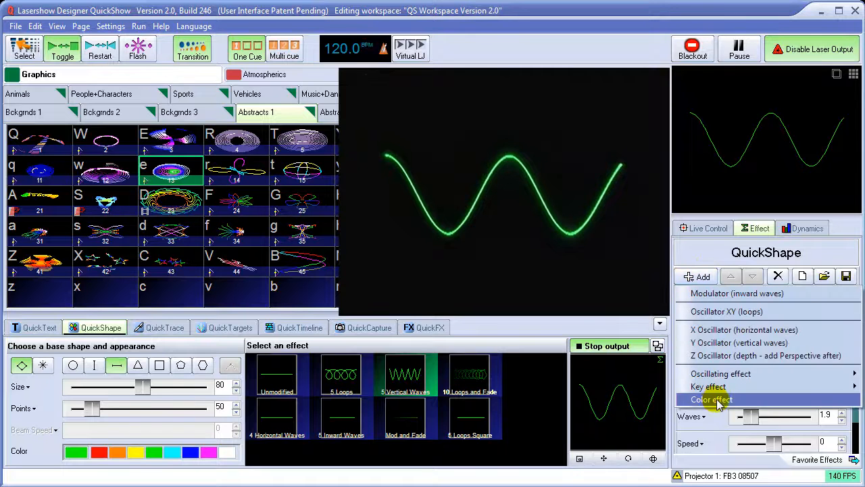
pyautogui.click(715, 397)
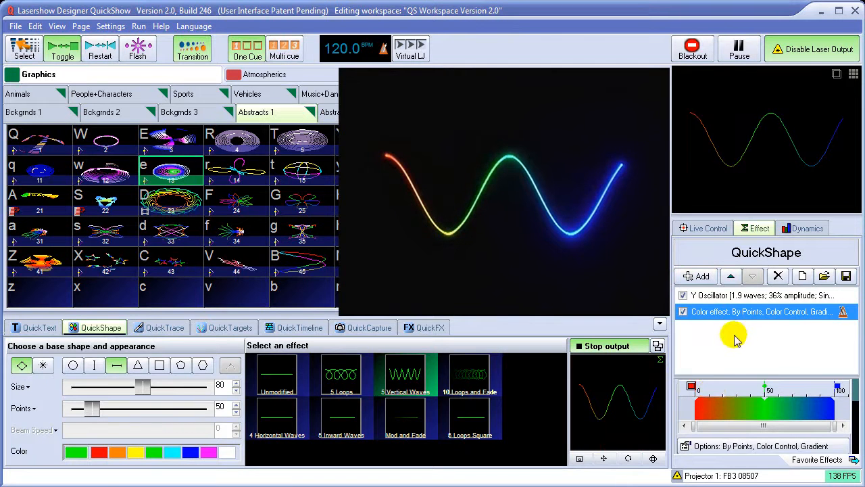
# Add a pink marker at about 25 and a yellow marker at about 75 to the color gradient, and set the Color effect's speed to 76
pyautogui.doubleClick(732, 393)
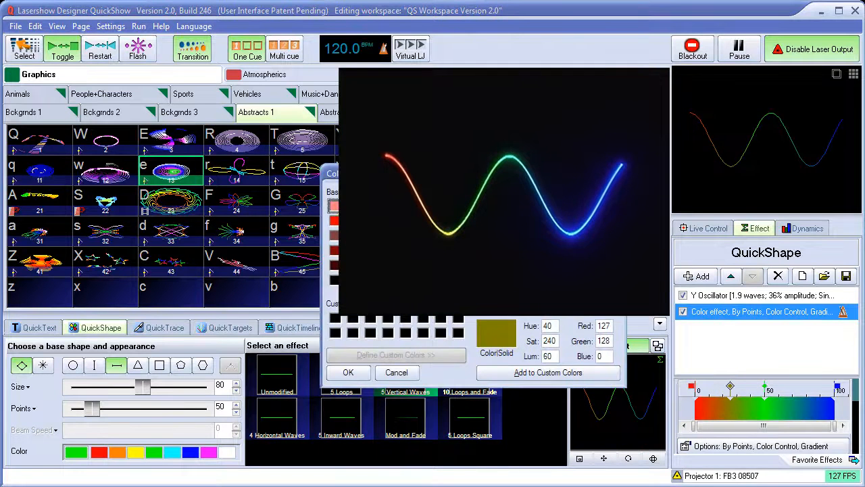
pyautogui.click(458, 236)
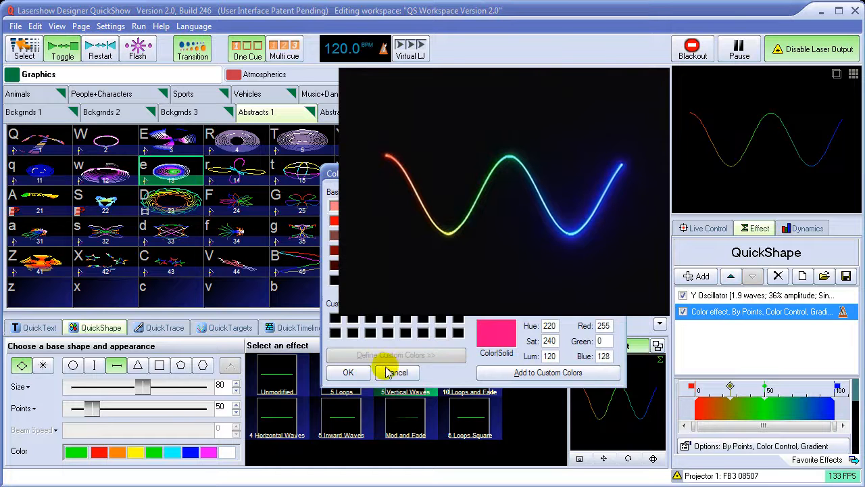
pyautogui.click(356, 374)
pyautogui.doubleClick(800, 392)
pyautogui.click(353, 221)
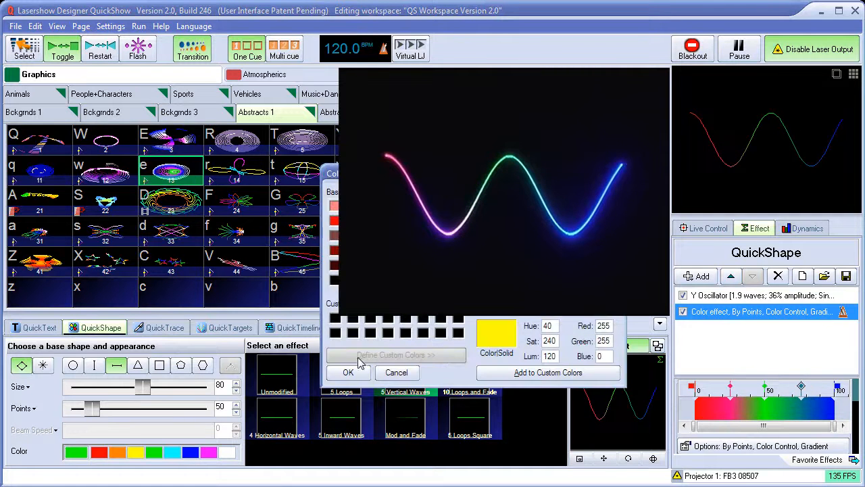
pyautogui.click(350, 371)
pyautogui.moveTo(856, 393); pyautogui.dragTo(860, 418)
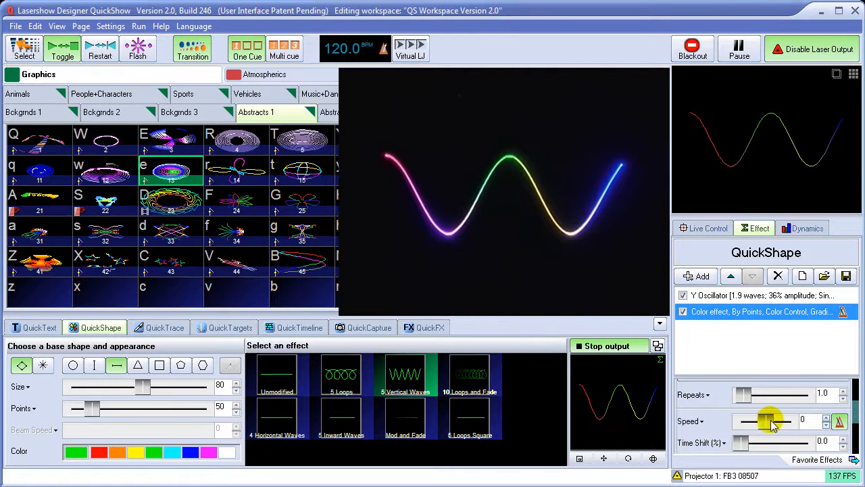
pyautogui.moveTo(765, 420); pyautogui.dragTo(777, 420)
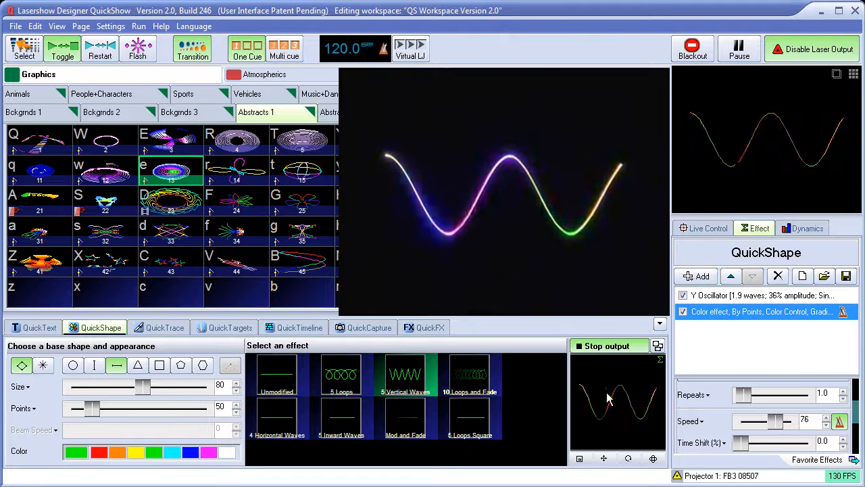
# Stop the laser output and store the color-animated wave in cue slot 59 of the Abstracts 1 page
pyautogui.click(611, 346)
pyautogui.click(611, 347)
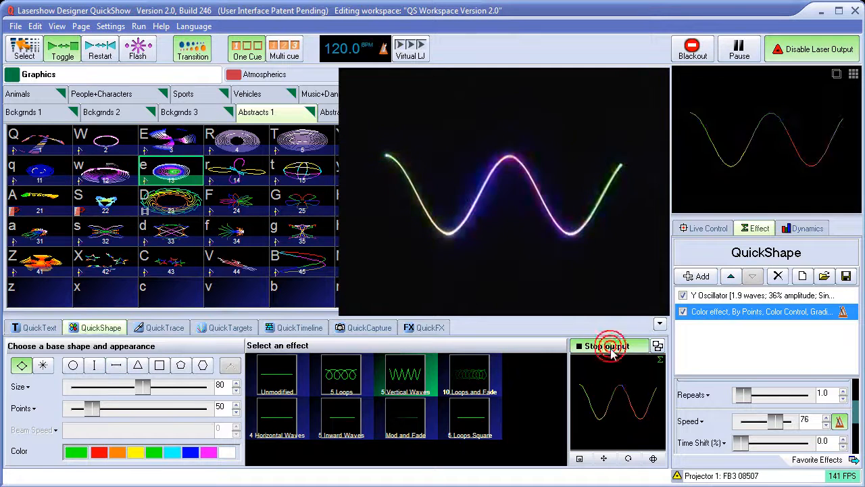
pyautogui.moveTo(571, 316); pyautogui.dragTo(559, 300)
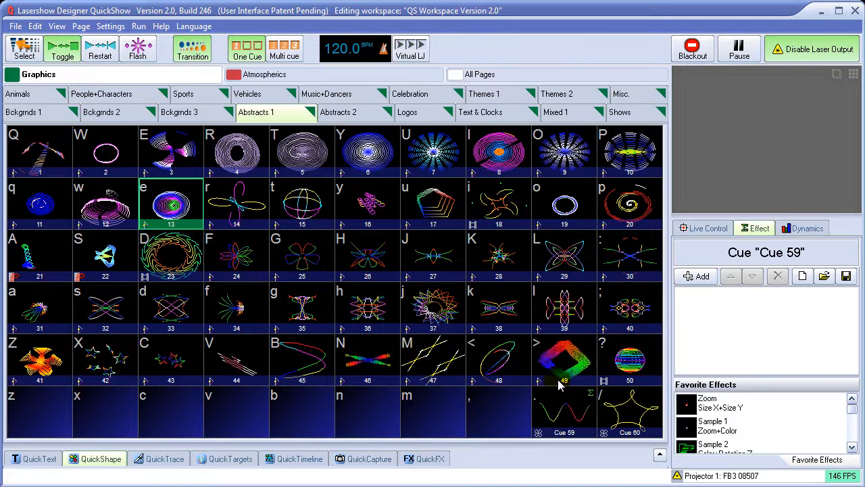
# Load cue 60 into QuickShape for editing, followed by cue 59
pyautogui.click(628, 411)
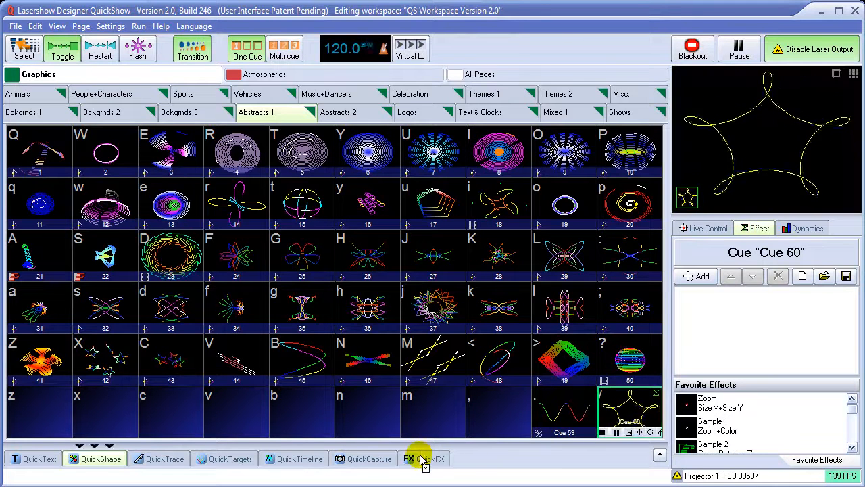
pyautogui.click(102, 460)
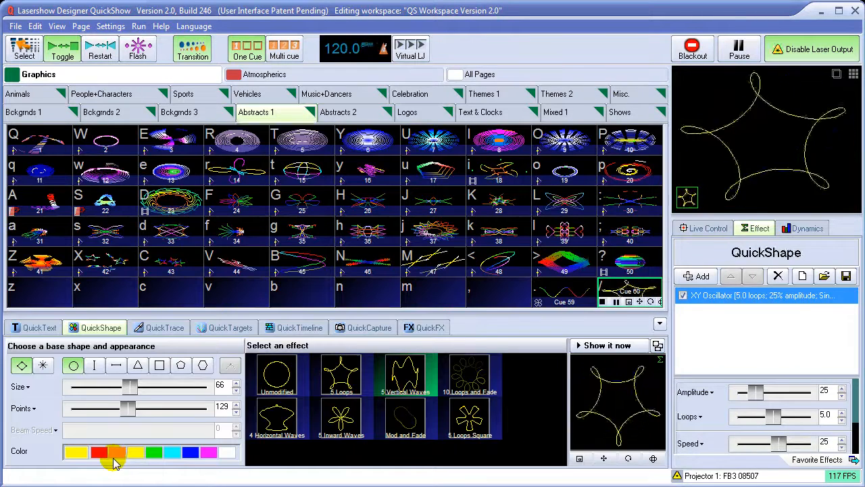
pyautogui.click(561, 296)
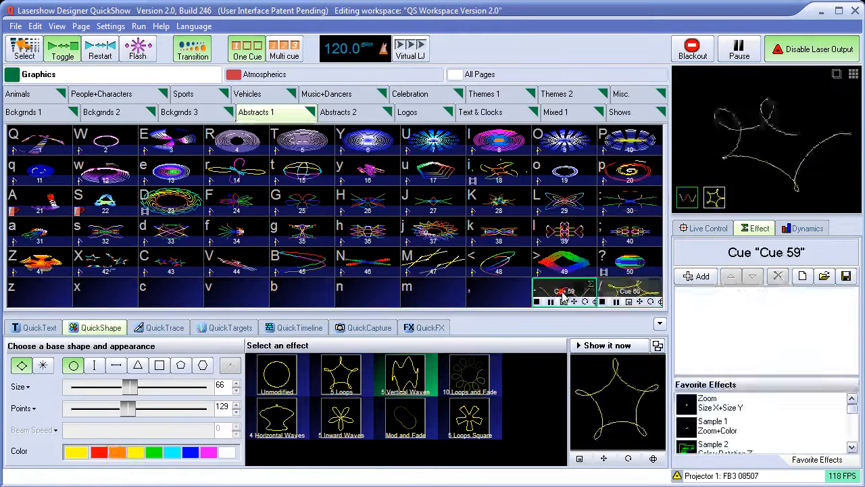
pyautogui.click(102, 327)
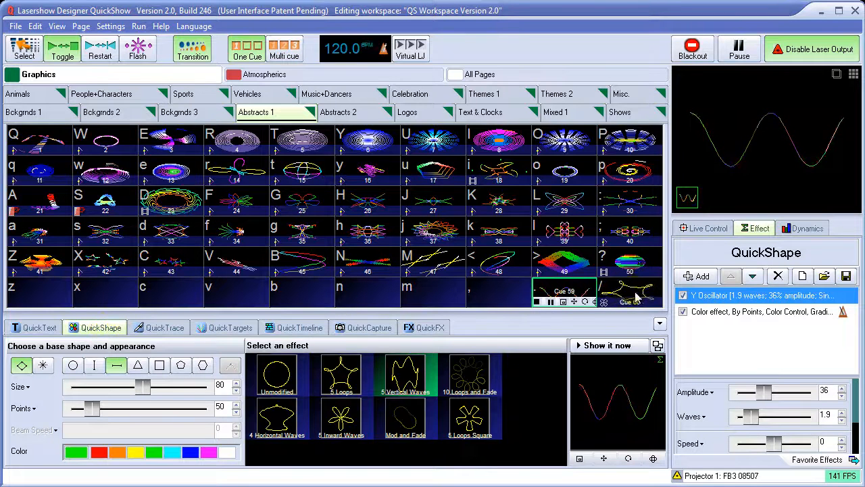
# Collapse the QuickShape editor, stop cue 59, and load that cue into QuickShape again
pyautogui.click(659, 325)
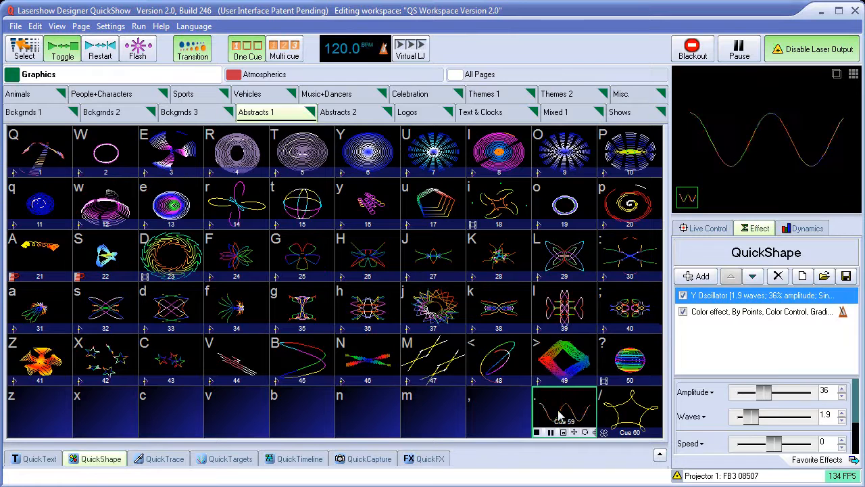
pyautogui.click(561, 413)
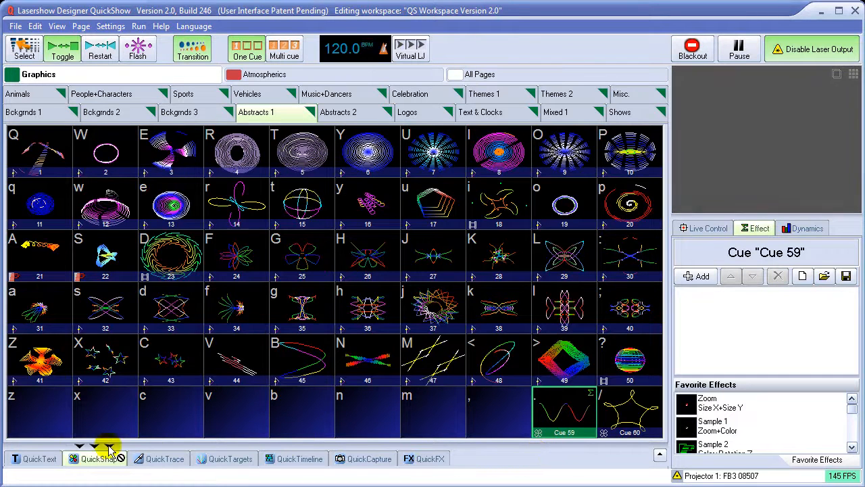
pyautogui.moveTo(105, 444); pyautogui.dragTo(571, 413)
pyautogui.moveTo(485, 439); pyautogui.dragTo(100, 455)
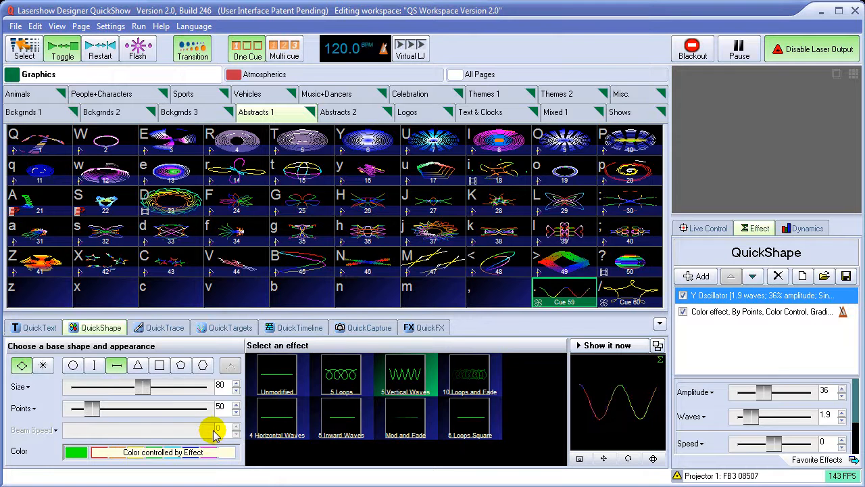
# Change the base shape to a circle and switch its appearance to beams
pyautogui.click(74, 365)
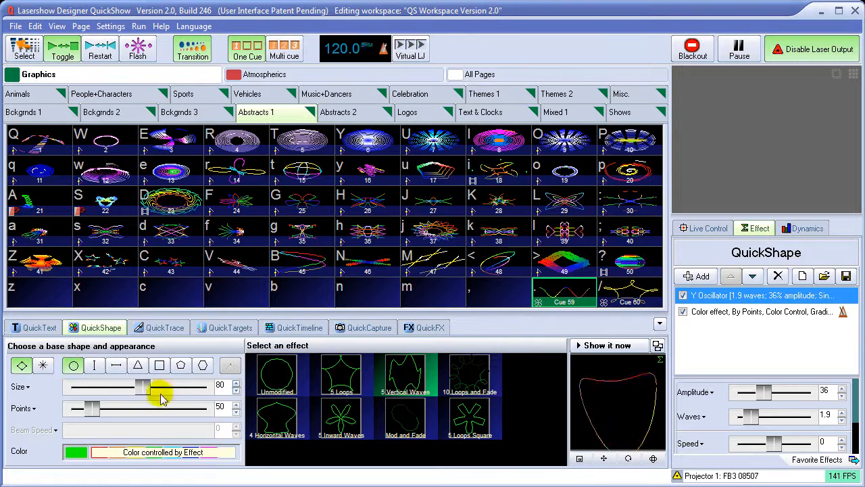
pyautogui.click(42, 365)
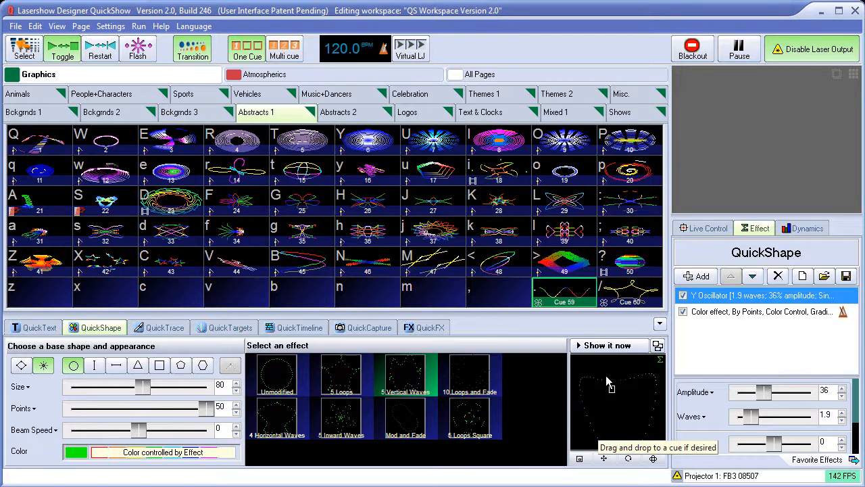
pyautogui.moveTo(604, 384); pyautogui.dragTo(642, 383)
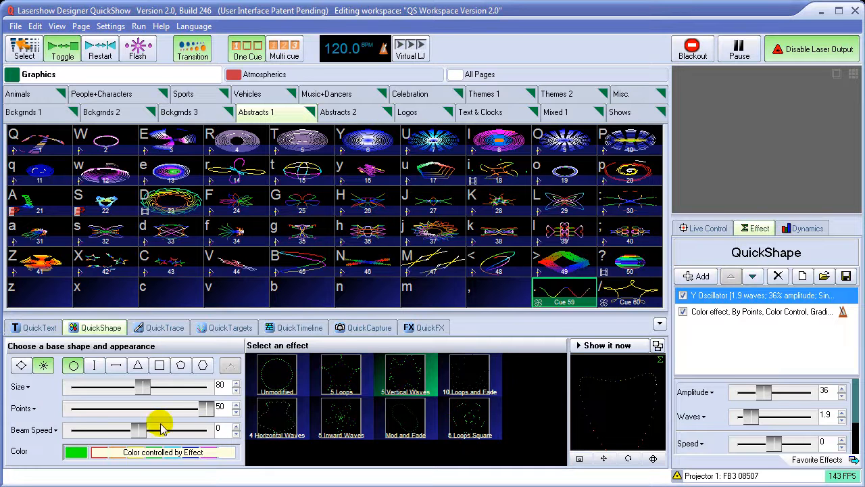
# Set the beam circle to 34 points, return its beam speed to 0 after trying 58, and apply the Unmodified effect
pyautogui.moveTo(207, 414); pyautogui.dragTo(151, 431)
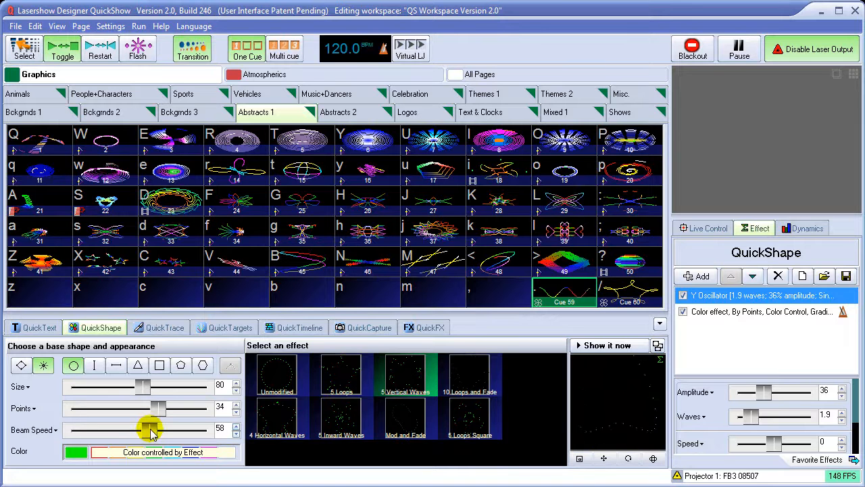
pyautogui.click(31, 431)
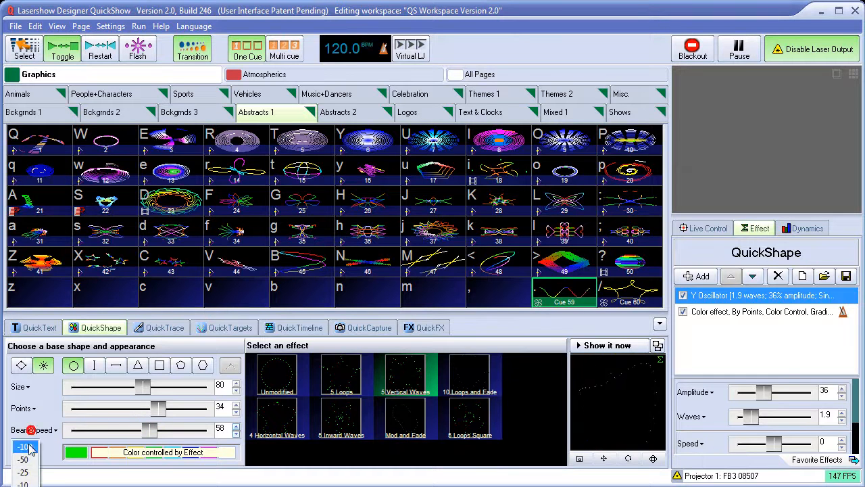
pyautogui.click(26, 485)
pyautogui.click(280, 379)
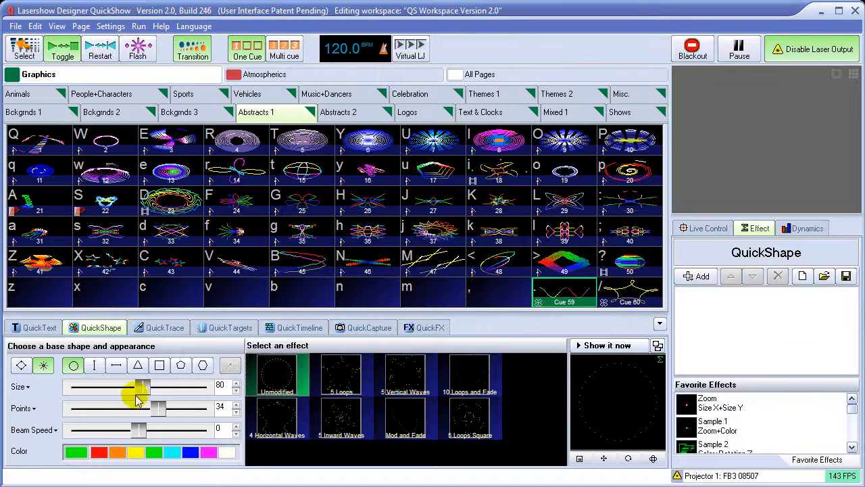
# Switch the circle between outline and beam appearance to compare them, ending with the outline
pyautogui.click(20, 366)
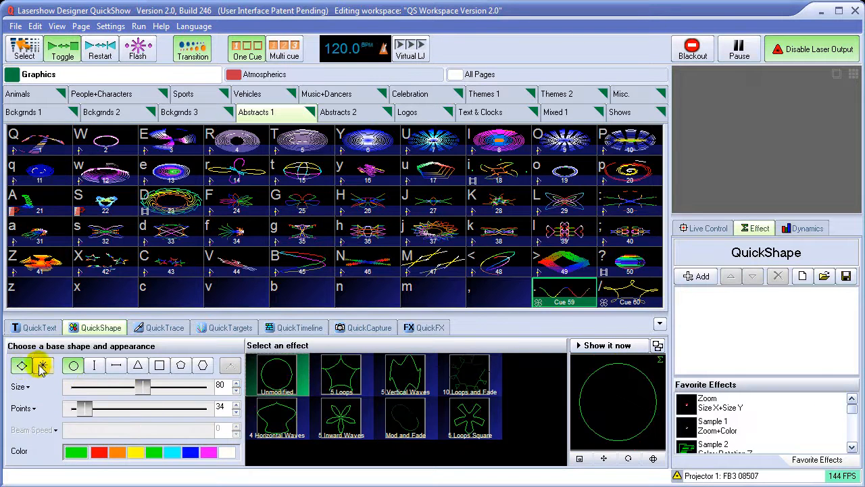
pyautogui.click(43, 366)
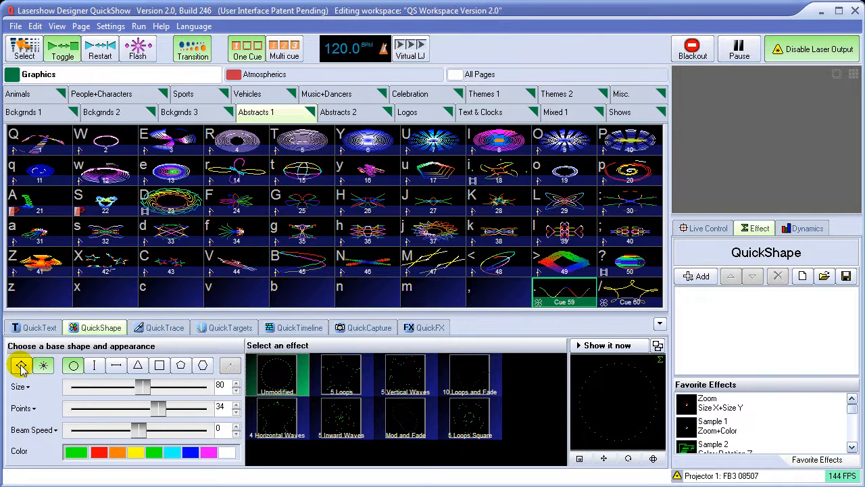
pyautogui.click(20, 366)
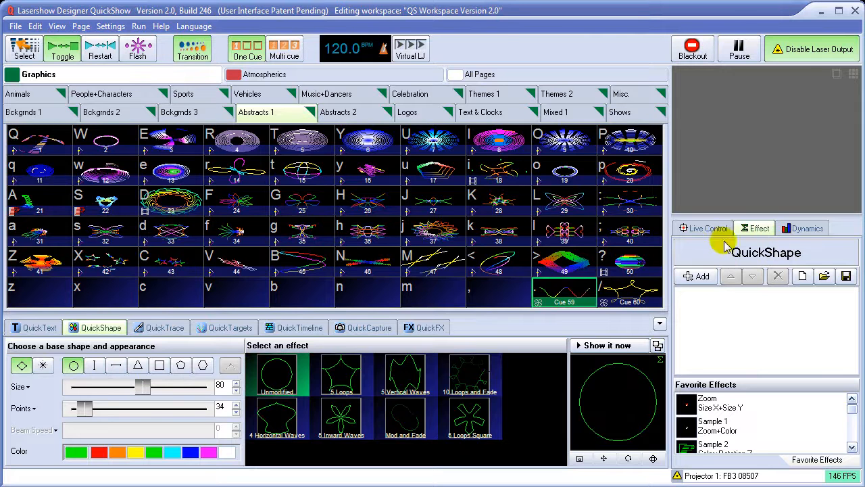
# Add an XY Oscillator (loops) effect to the green circle and set its amplitude to 32
pyautogui.click(693, 277)
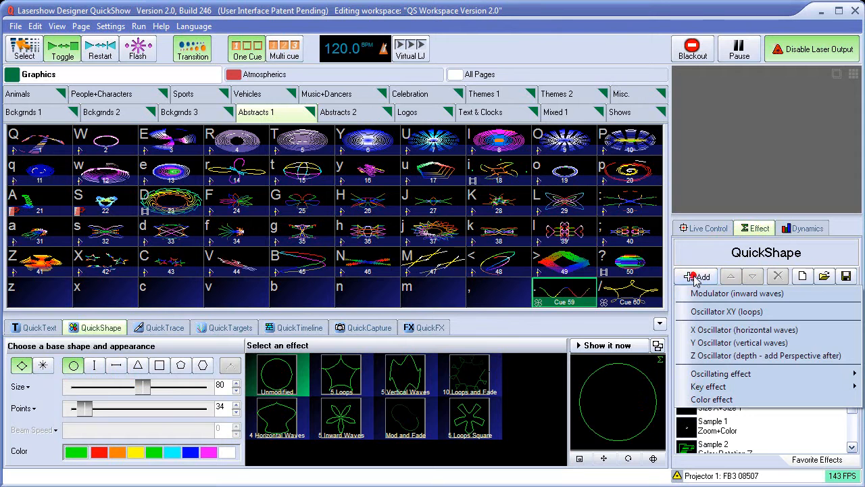
pyautogui.click(709, 311)
pyautogui.moveTo(748, 395)
pyautogui.mouseDown()
pyautogui.moveTo(768, 393)
pyautogui.moveTo(760, 392)
pyautogui.mouseUp()
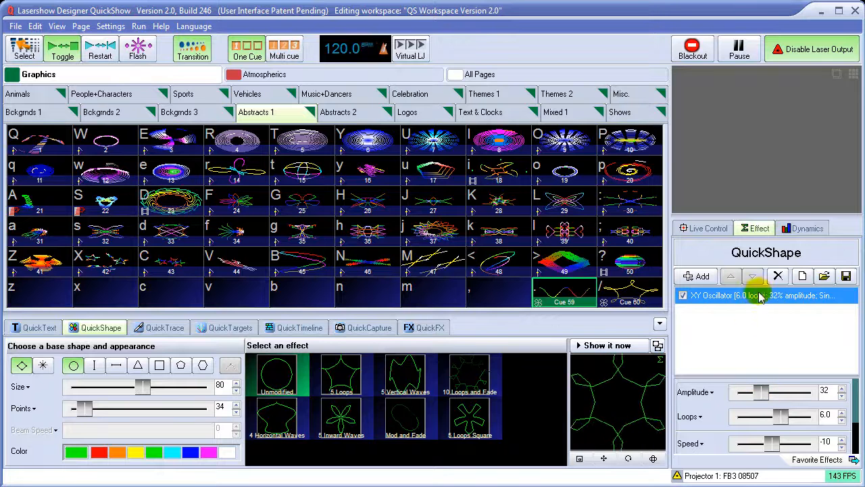
# Set the circle's points to 176 and its size to 54, and show the looped shape on the laser output
pyautogui.click(698, 276)
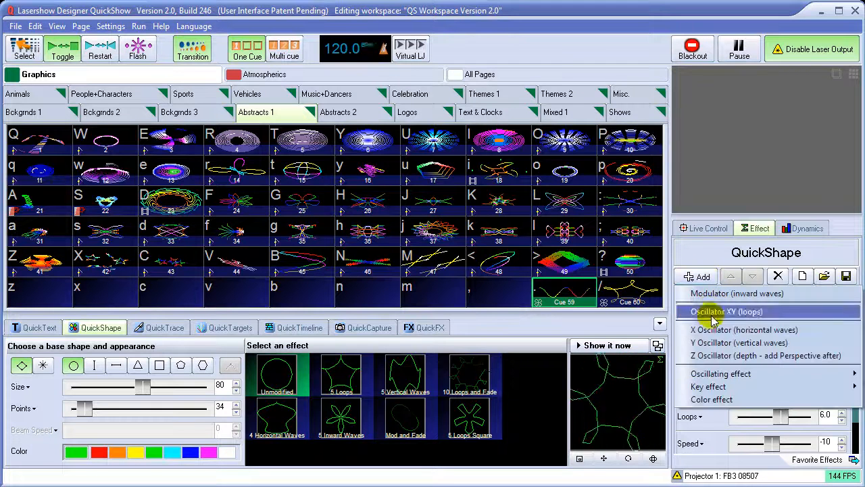
pyautogui.moveTo(82, 409); pyautogui.dragTo(147, 414)
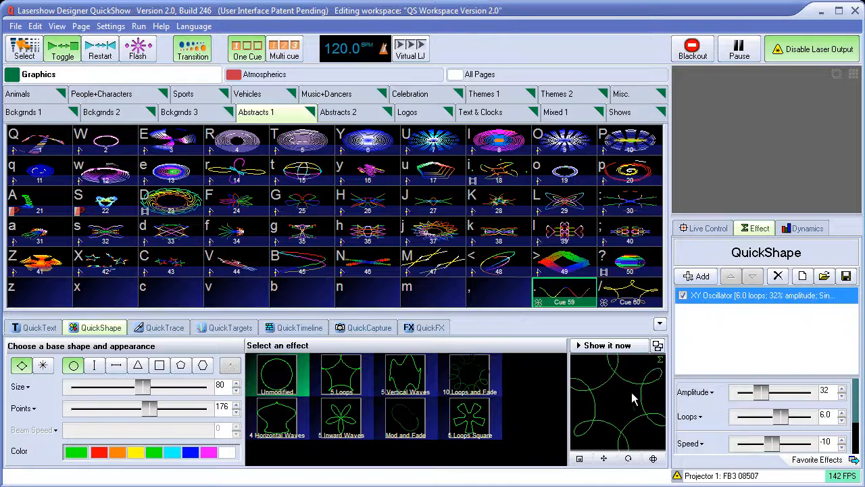
pyautogui.moveTo(143, 386); pyautogui.dragTo(120, 394)
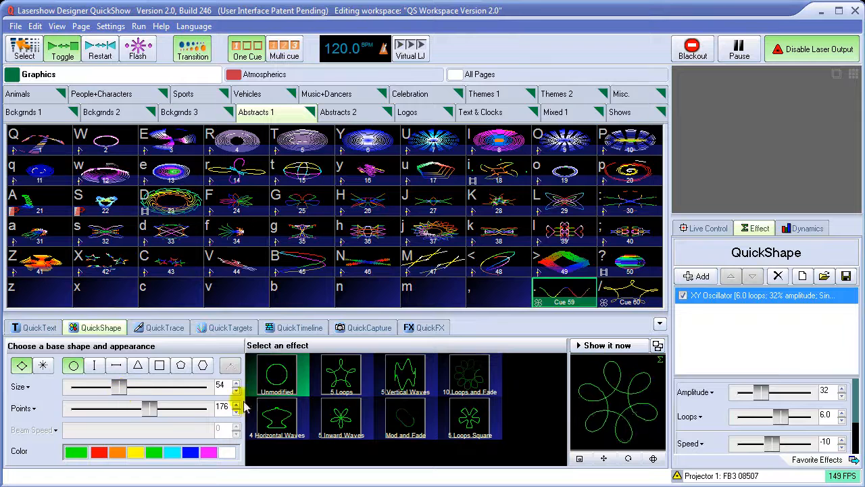
pyautogui.click(611, 346)
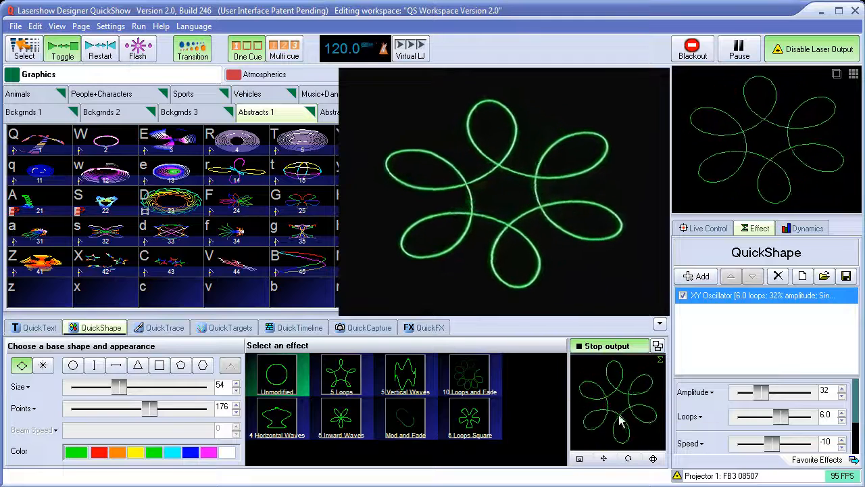
# Set the XY Oscillator's amplitude to 34, its loops to 5 and its speed to -33
pyautogui.moveTo(762, 397); pyautogui.dragTo(776, 416)
pyautogui.click(692, 417)
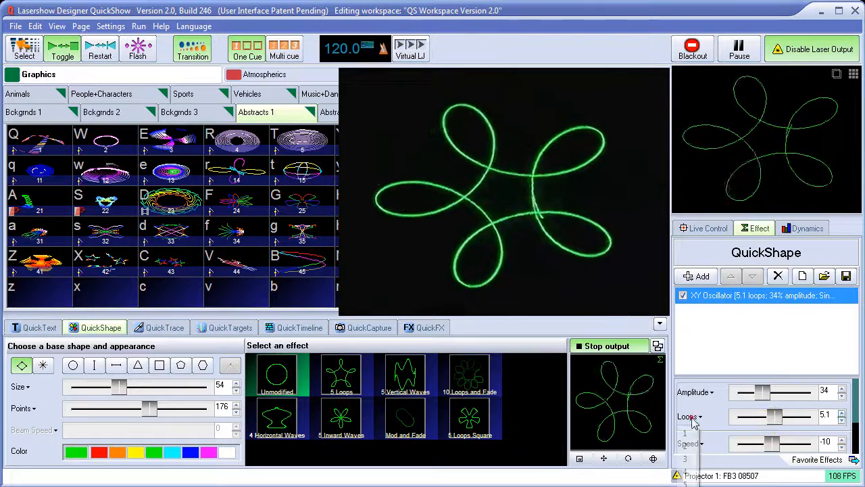
pyautogui.click(686, 482)
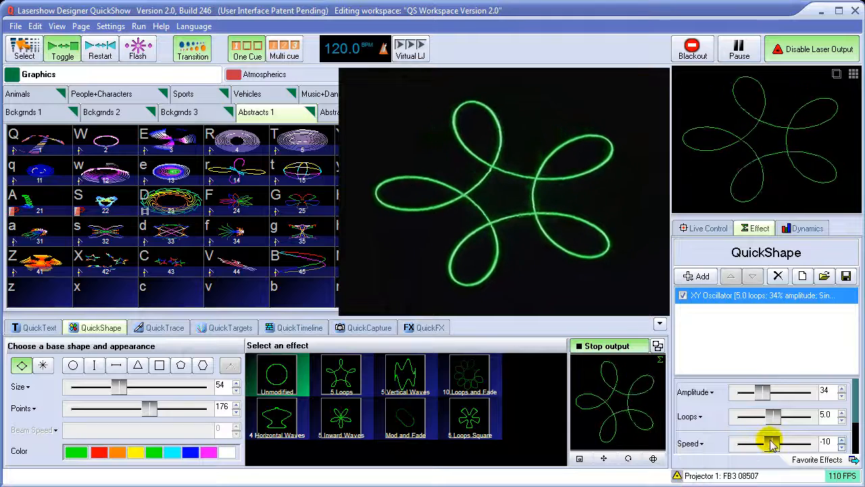
pyautogui.moveTo(773, 446)
pyautogui.mouseDown()
pyautogui.moveTo(788, 449)
pyautogui.moveTo(760, 447)
pyautogui.moveTo(786, 448)
pyautogui.moveTo(760, 449)
pyautogui.moveTo(777, 448)
pyautogui.moveTo(770, 451)
pyautogui.mouseUp()
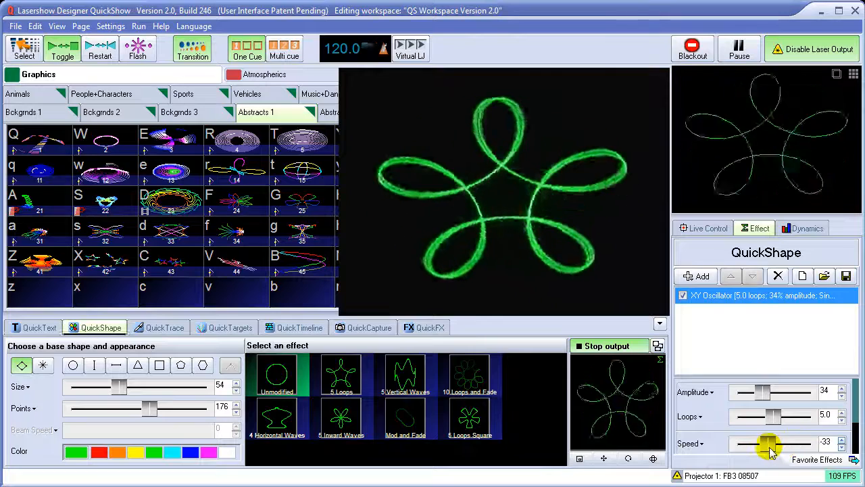
# Add a Modulator (inward waves) effect with amplitude 75, 5 waves and speed 11
pyautogui.click(696, 277)
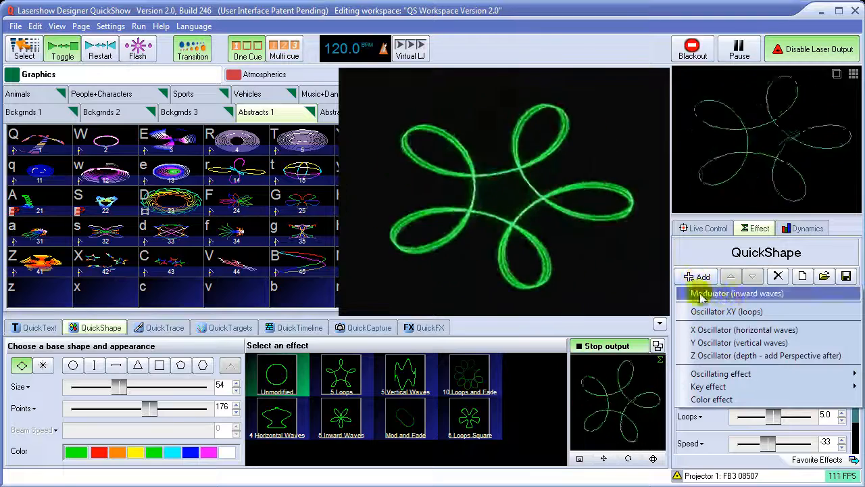
pyautogui.click(716, 295)
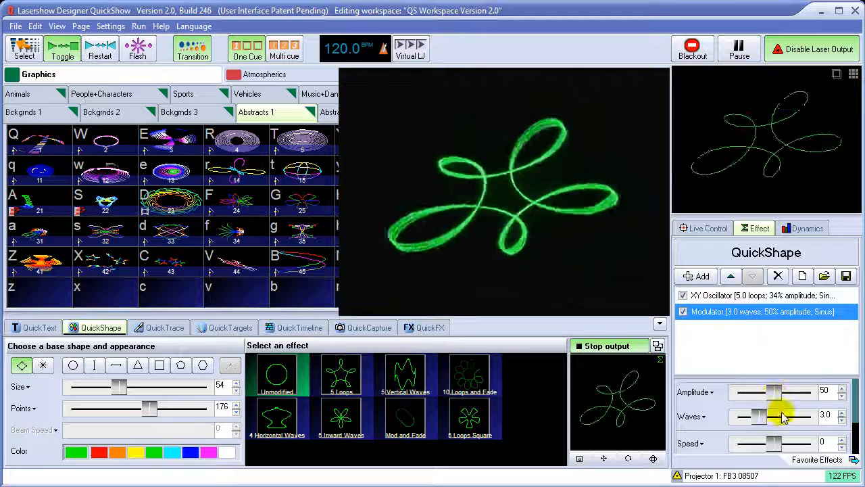
pyautogui.moveTo(774, 391); pyautogui.dragTo(772, 412)
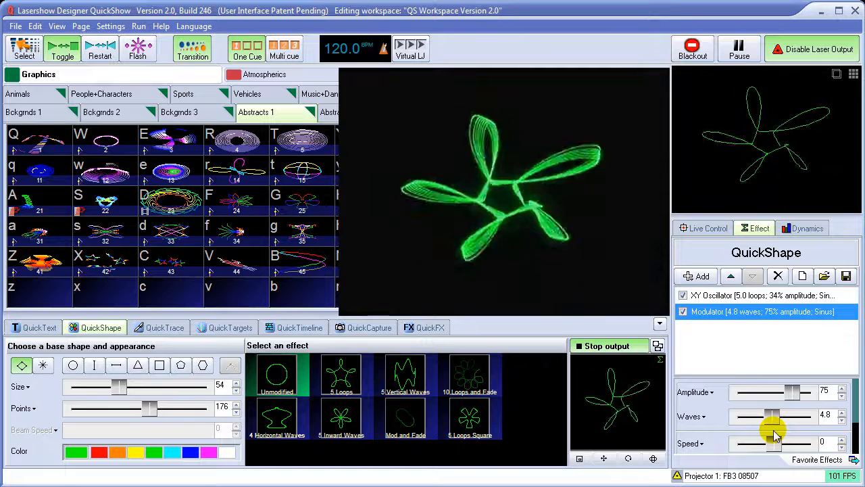
pyautogui.click(697, 418)
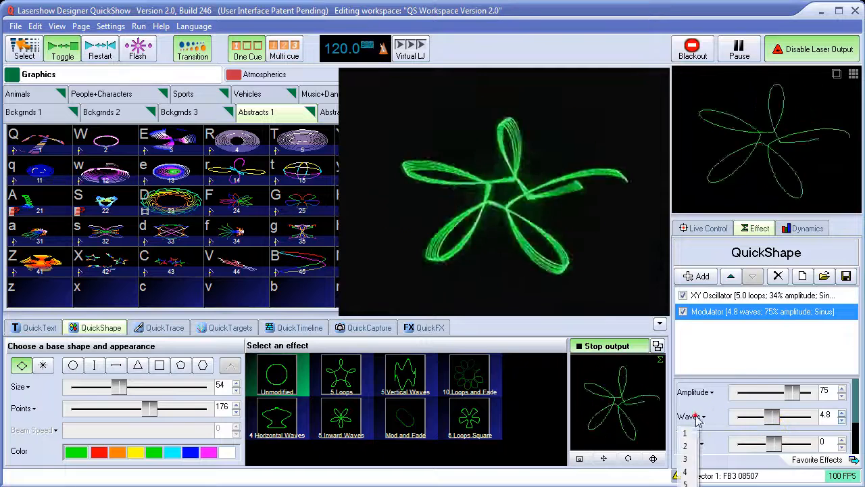
pyautogui.click(685, 481)
pyautogui.moveTo(774, 450)
pyautogui.mouseDown()
pyautogui.moveTo(748, 449)
pyautogui.moveTo(792, 447)
pyautogui.moveTo(778, 452)
pyautogui.mouseUp()
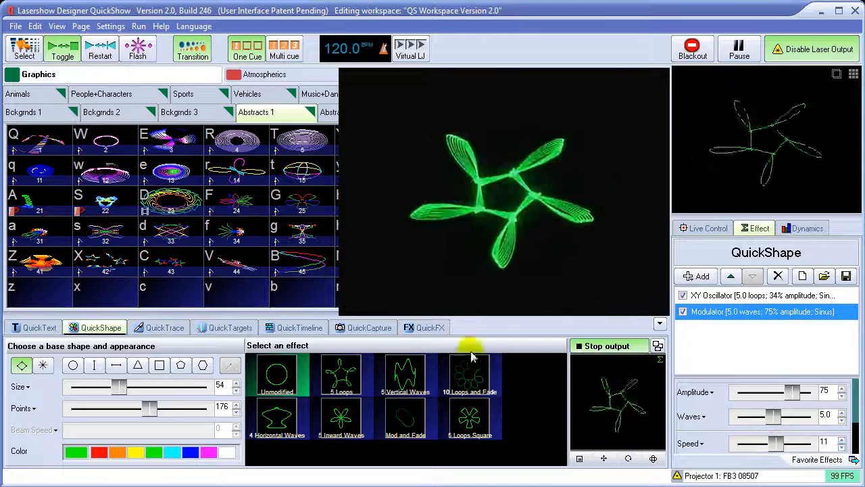
# Switch the XY Oscillator and Modulator off and back on to compare their separate and combined effects on the circle
pyautogui.click(682, 312)
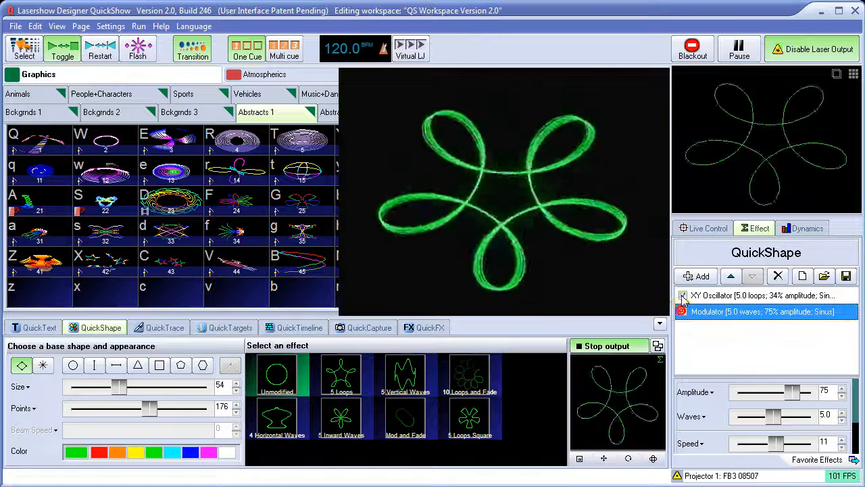
pyautogui.click(683, 295)
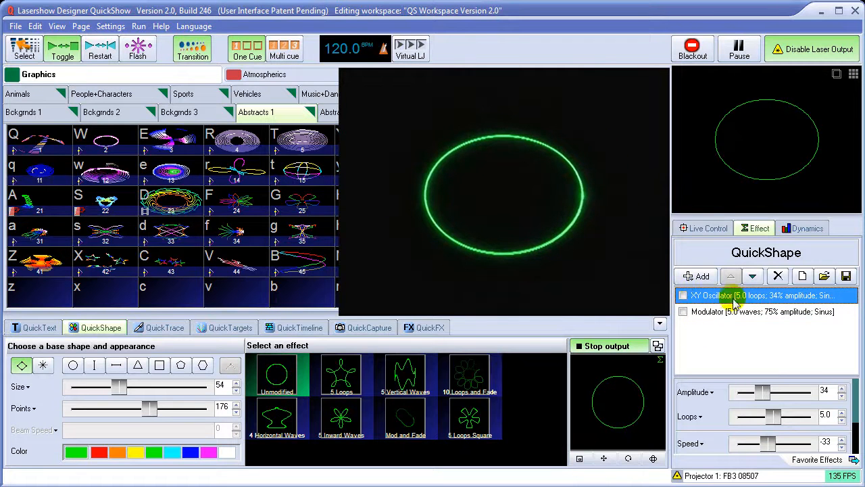
pyautogui.click(683, 312)
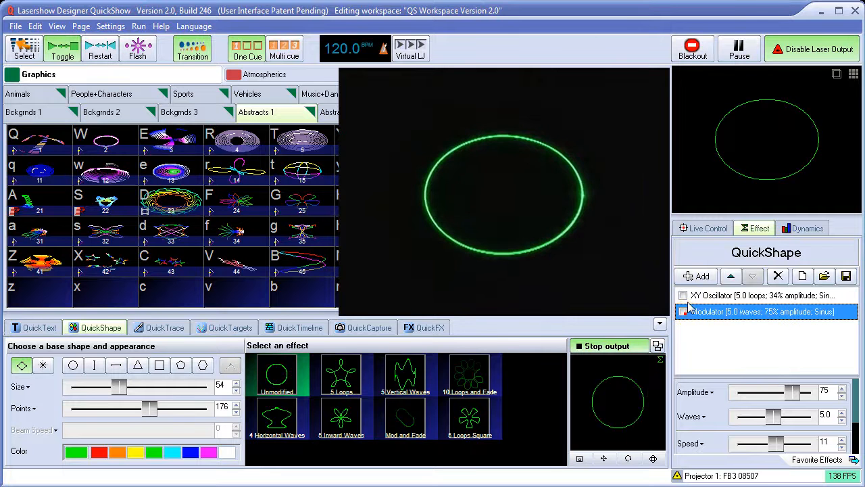
pyautogui.click(684, 296)
pyautogui.click(685, 296)
pyautogui.click(684, 312)
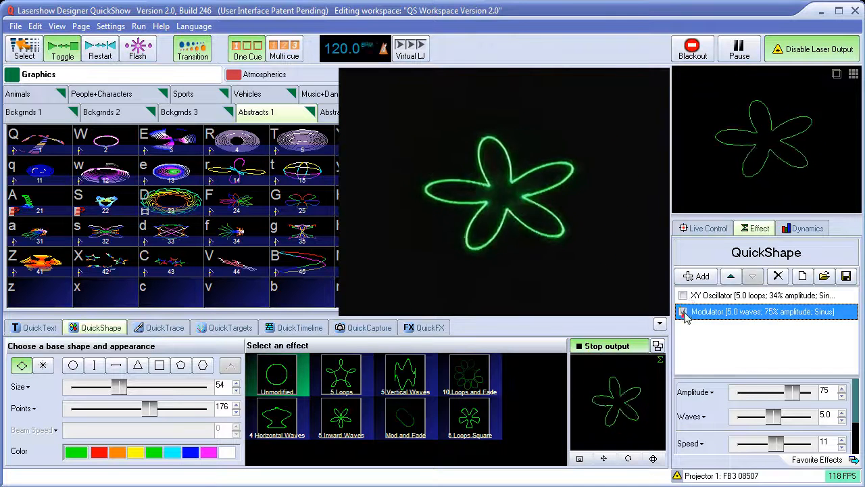
pyautogui.click(683, 296)
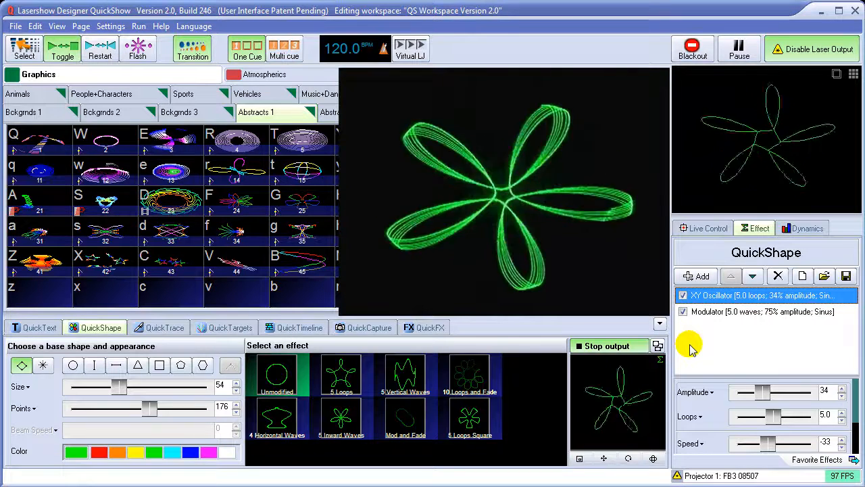
# Add a Color effect to the shape with 5 repeats and a speed of 5
pyautogui.click(697, 276)
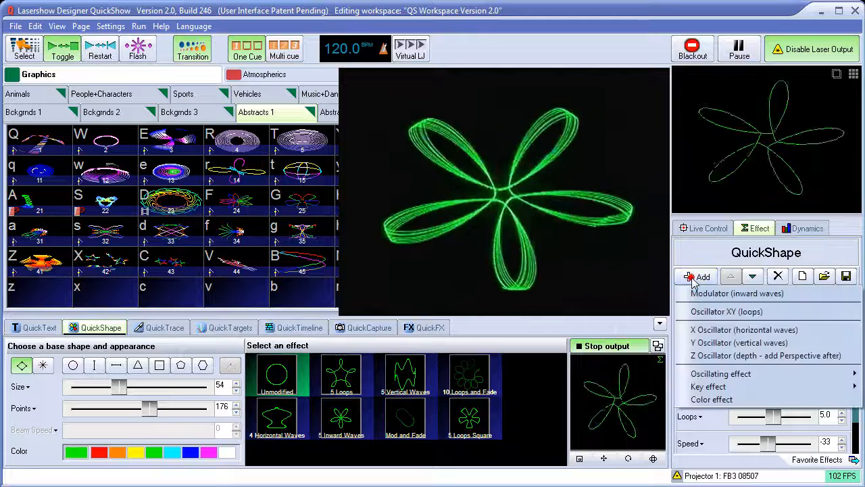
pyautogui.click(711, 399)
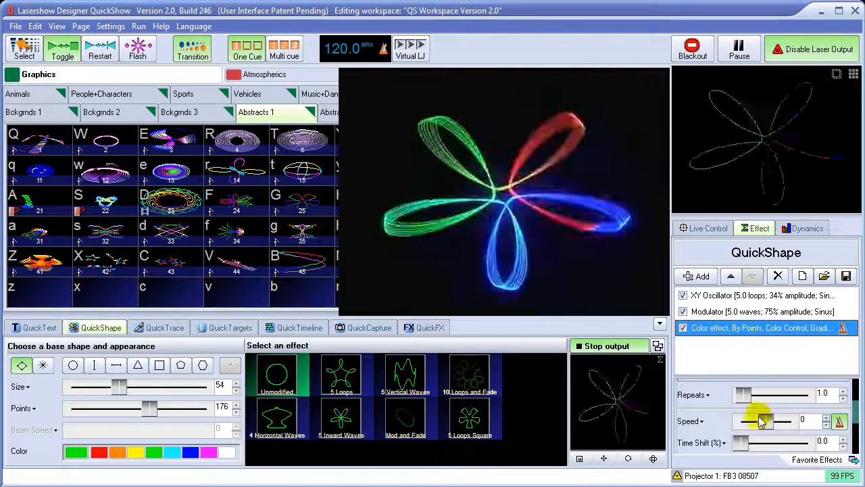
pyautogui.click(706, 396)
pyautogui.click(684, 462)
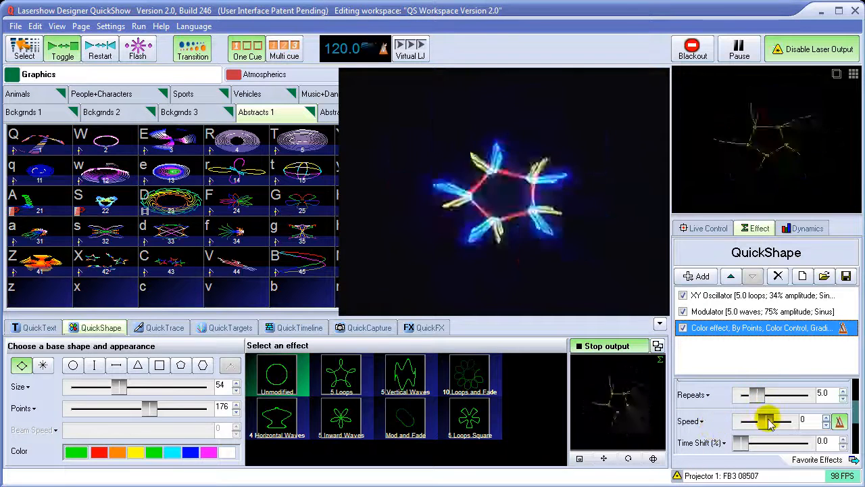
pyautogui.moveTo(765, 420); pyautogui.dragTo(772, 420)
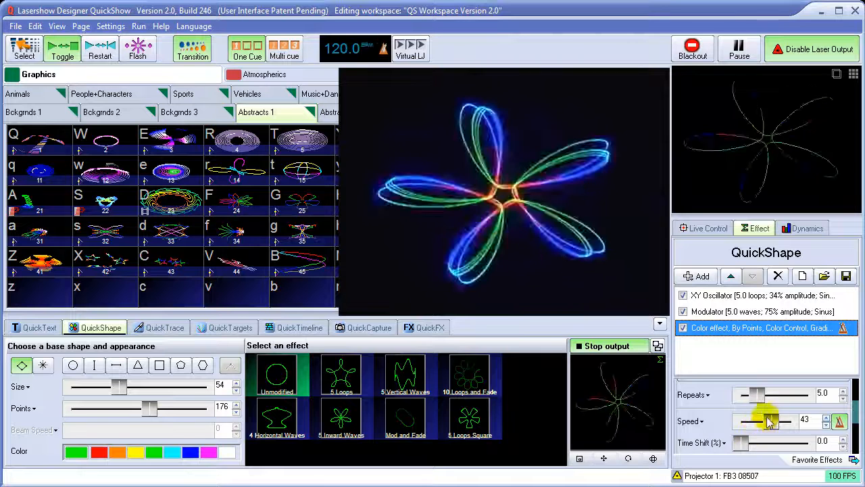
pyautogui.moveTo(770, 423); pyautogui.dragTo(772, 425)
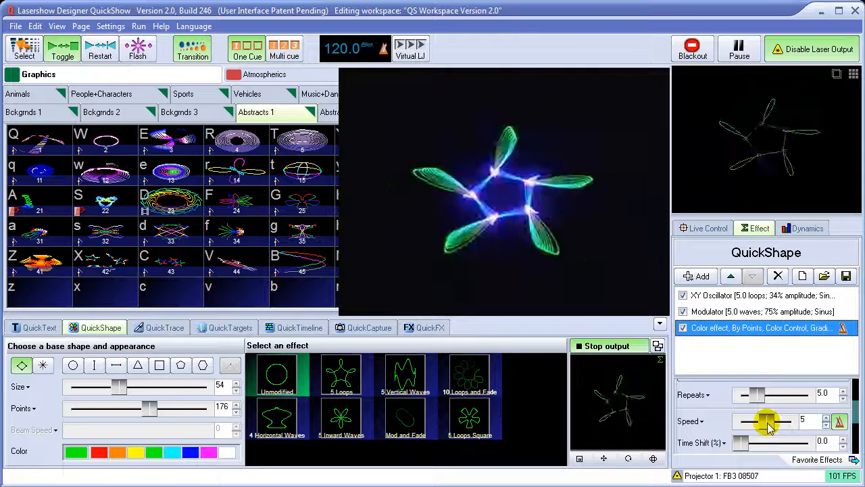
# Add a second Color effect and switch it from Color Control to Brightness Control
pyautogui.click(698, 277)
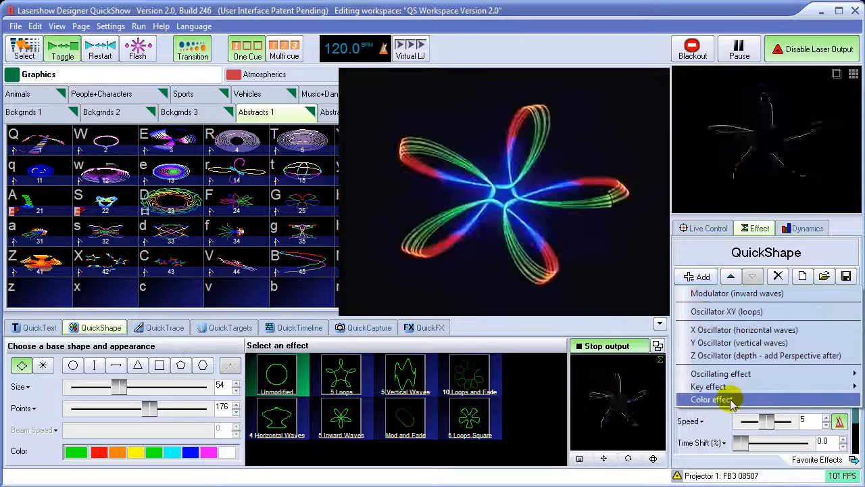
pyautogui.click(731, 399)
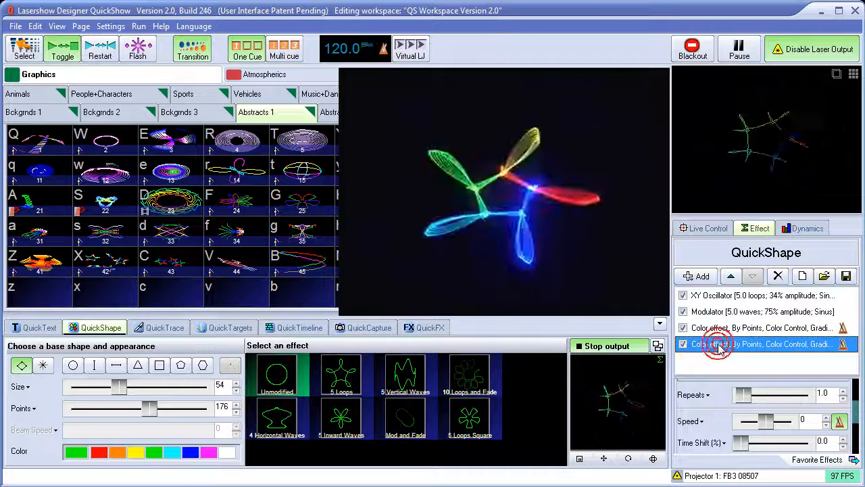
pyautogui.moveTo(855, 420); pyautogui.dragTo(838, 385)
pyautogui.click(718, 435)
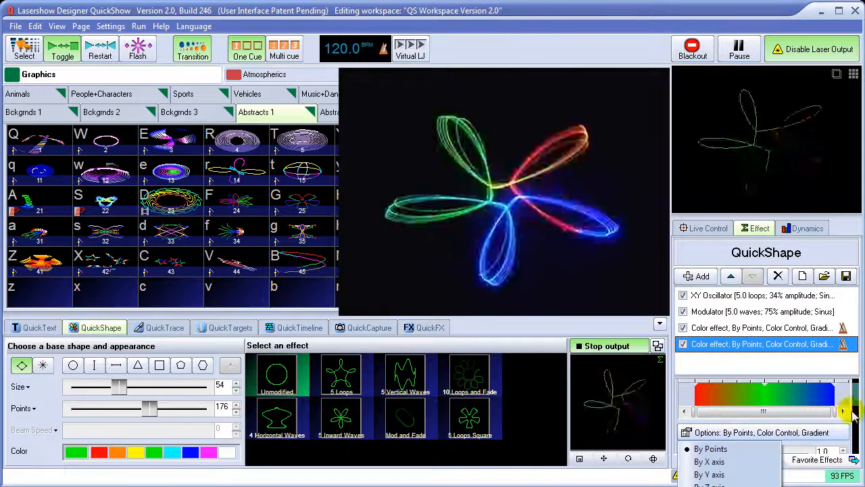
pyautogui.moveTo(830, 378); pyautogui.dragTo(831, 355)
pyautogui.moveTo(857, 382); pyautogui.dragTo(857, 401)
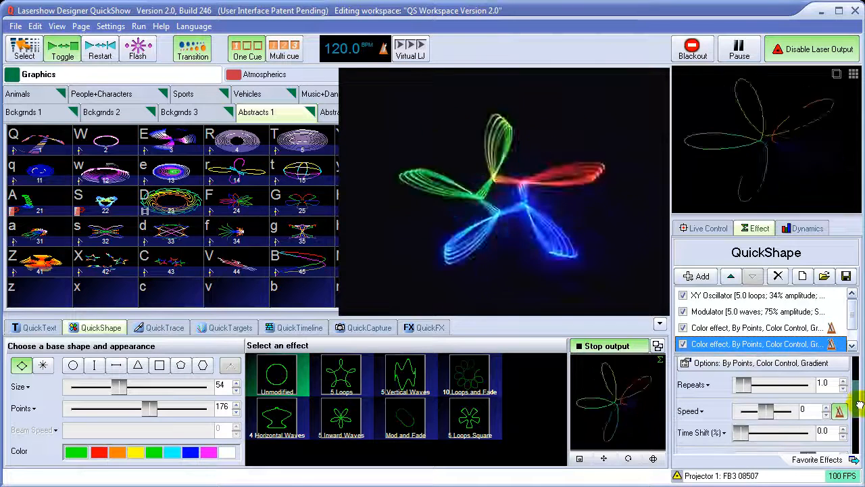
pyautogui.click(767, 367)
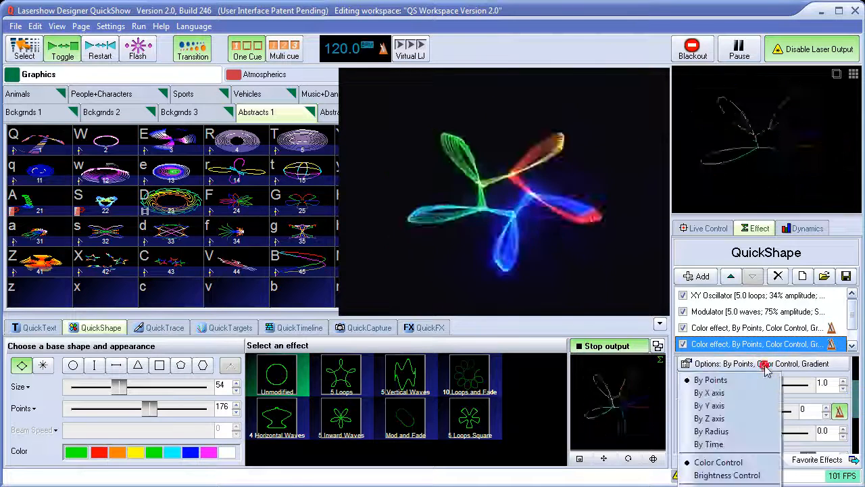
pyautogui.click(725, 475)
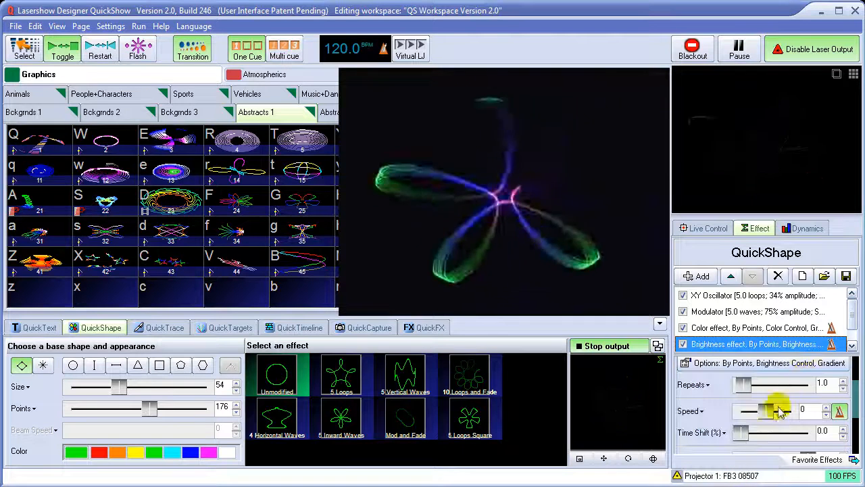
# Make the Brightness effect Discrete and change its gradient key at 50 to white
pyautogui.click(831, 365)
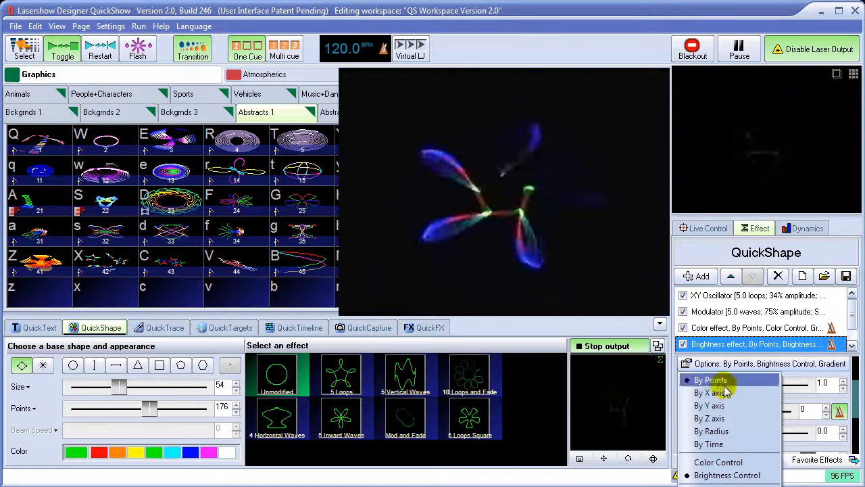
pyautogui.click(716, 486)
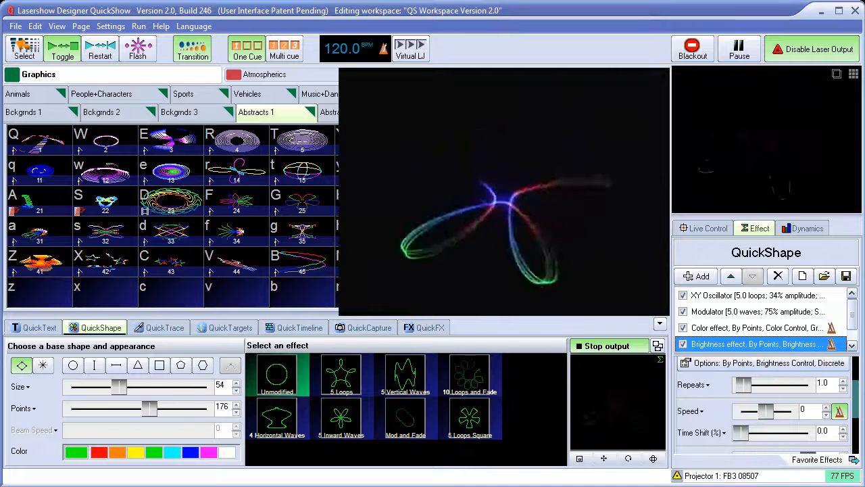
pyautogui.scroll(2, 855, 403)
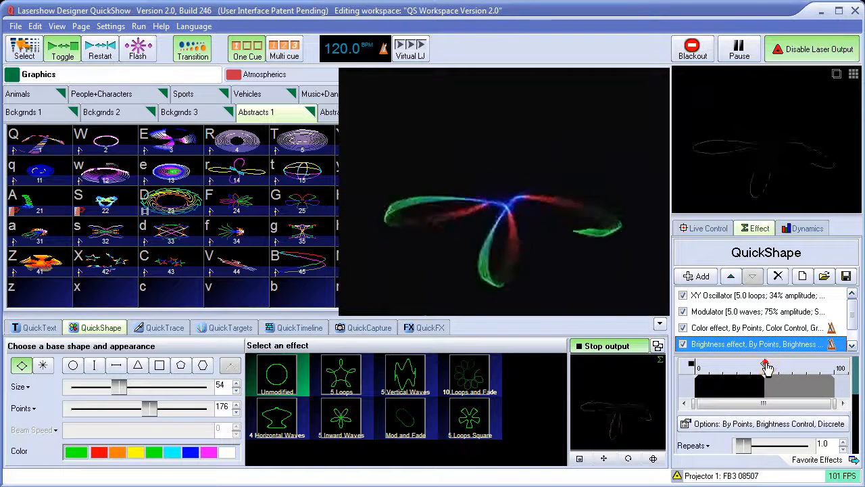
pyautogui.doubleClick(766, 366)
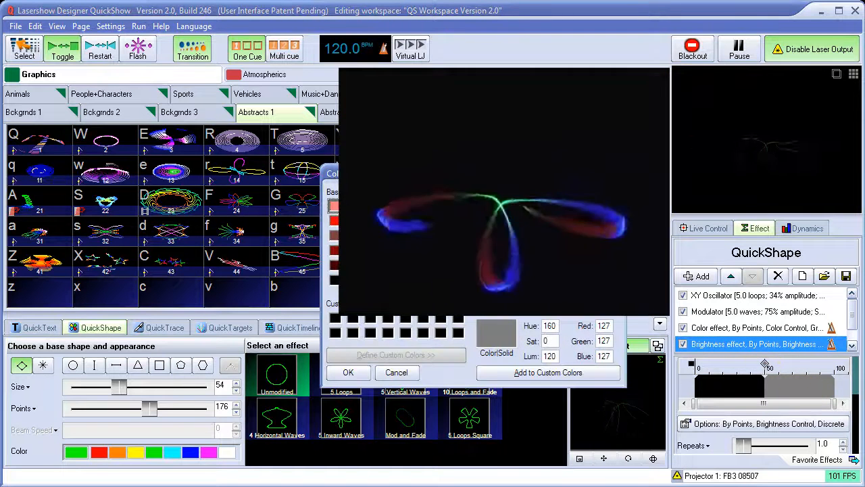
pyautogui.click(348, 372)
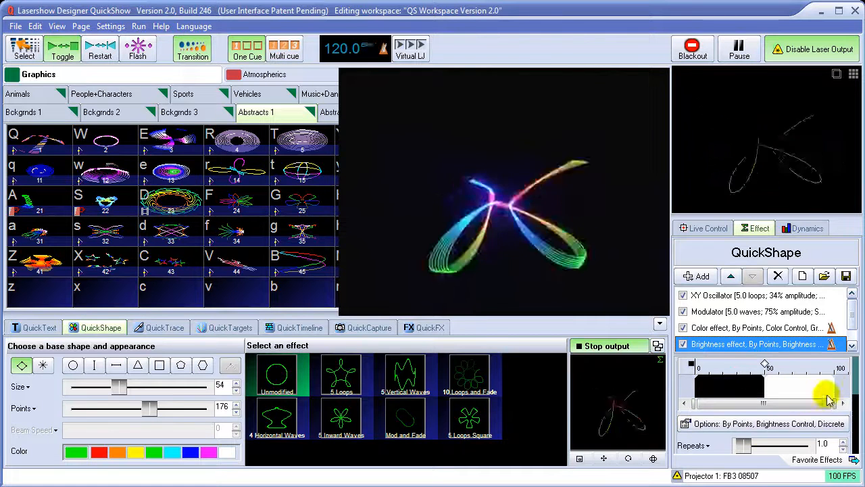
# Set the Brightness effect's speed to 70 and its repeats to 5
pyautogui.moveTo(855, 372); pyautogui.dragTo(777, 414)
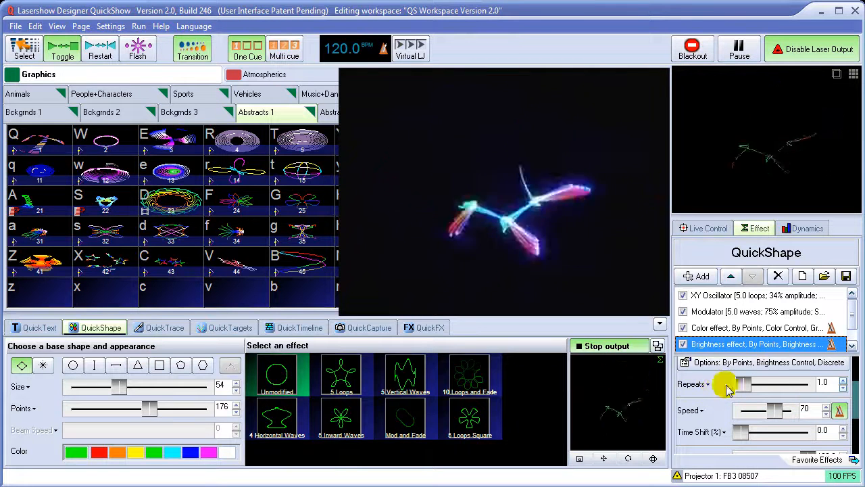
pyautogui.moveTo(857, 405)
pyautogui.mouseDown()
pyautogui.moveTo(855, 371)
pyautogui.moveTo(856, 400)
pyautogui.mouseUp()
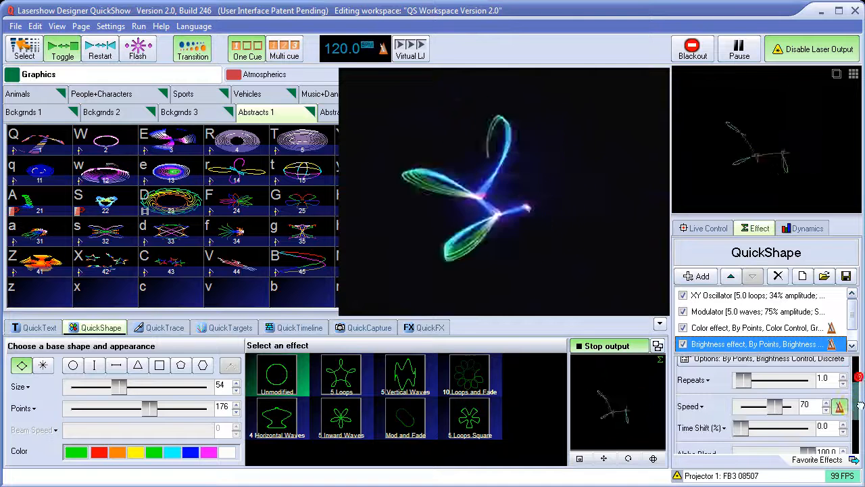
pyautogui.click(695, 380)
pyautogui.click(685, 448)
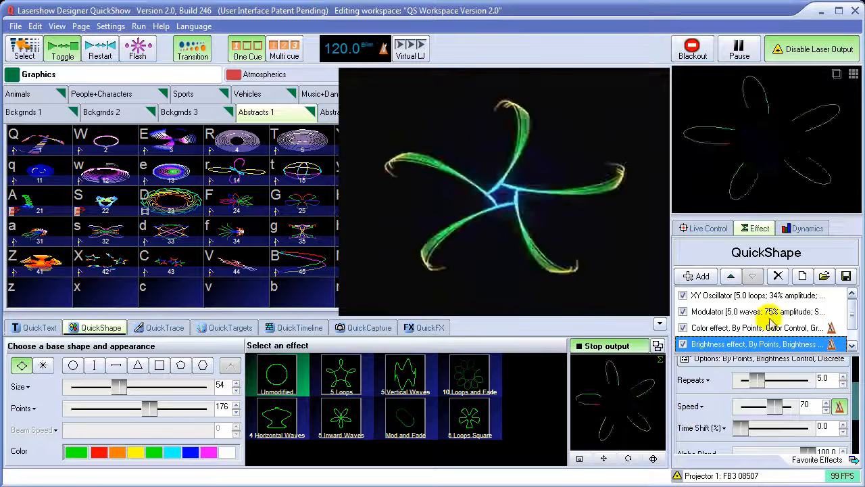
# Switch all four effects off, then re-enable the color and brightness effects followed by the Modulator and XY Oscillator to compare their contributions
pyautogui.click(683, 297)
pyautogui.click(683, 313)
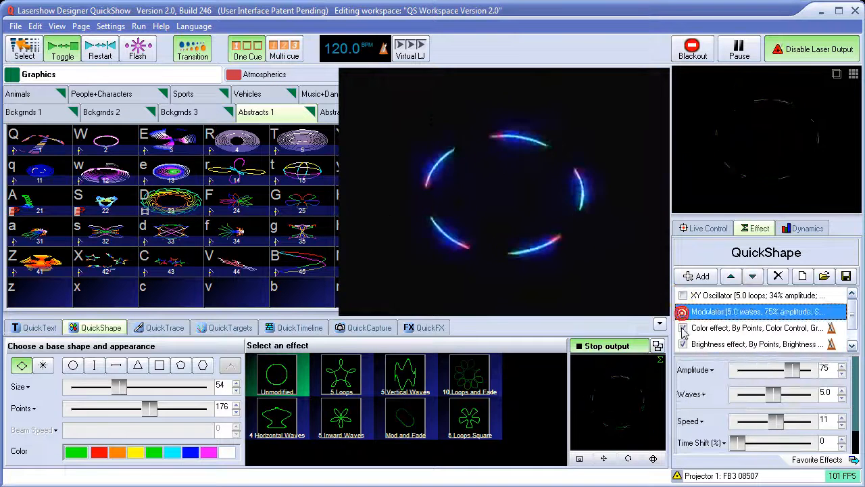
pyautogui.click(683, 329)
pyautogui.click(683, 345)
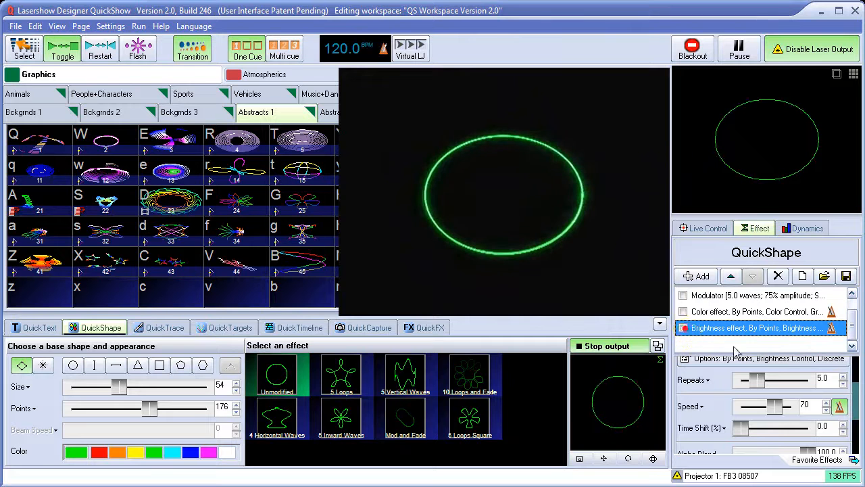
pyautogui.click(683, 312)
pyautogui.click(682, 328)
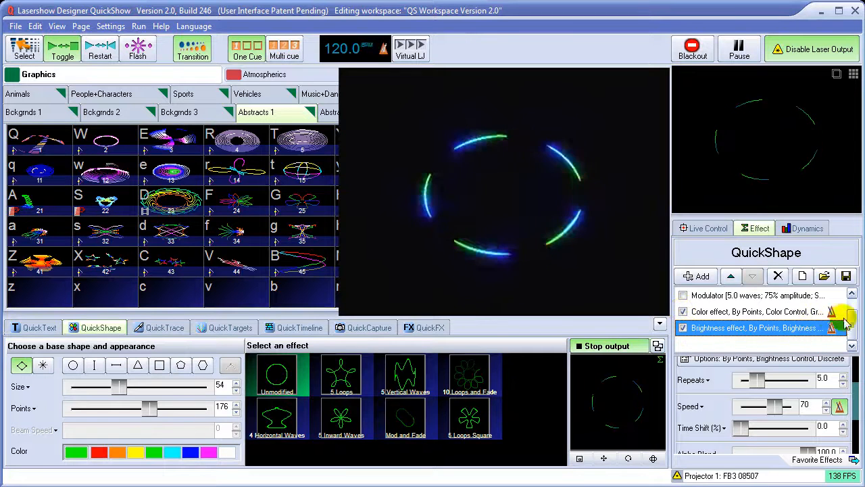
pyautogui.moveTo(852, 315); pyautogui.dragTo(851, 308)
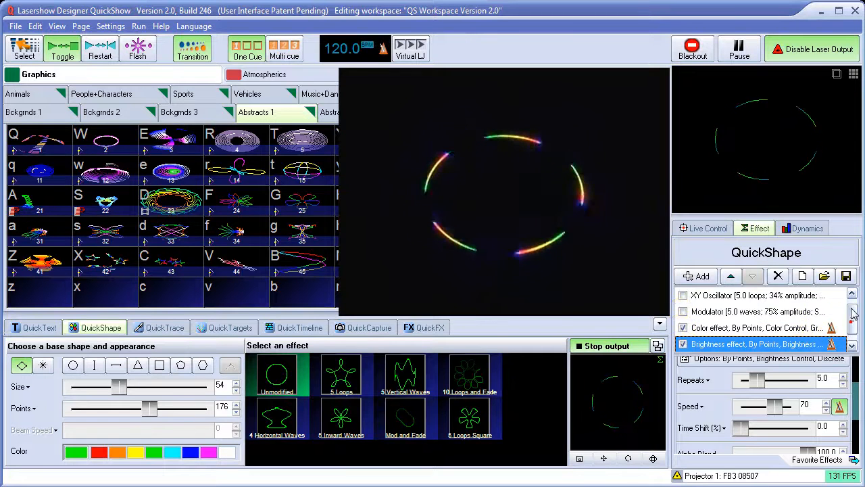
pyautogui.click(683, 312)
pyautogui.click(683, 296)
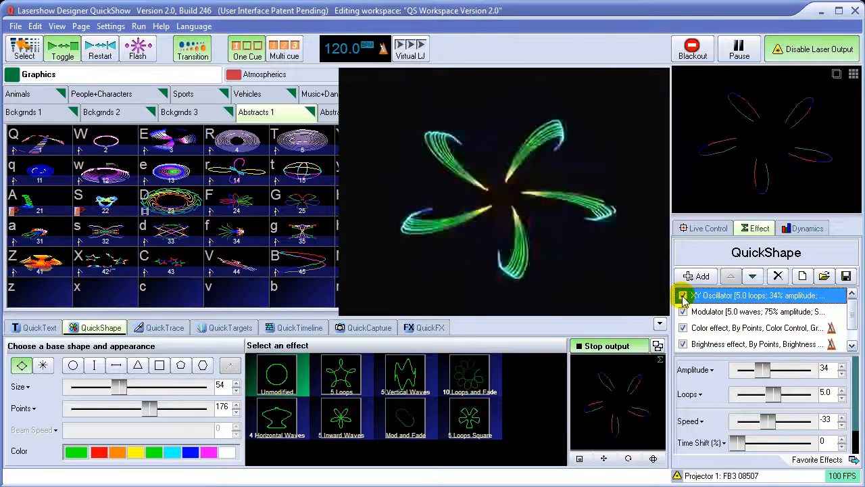
# Change the Modulator's waveform option from Sinus to Square and invert it
pyautogui.click(732, 311)
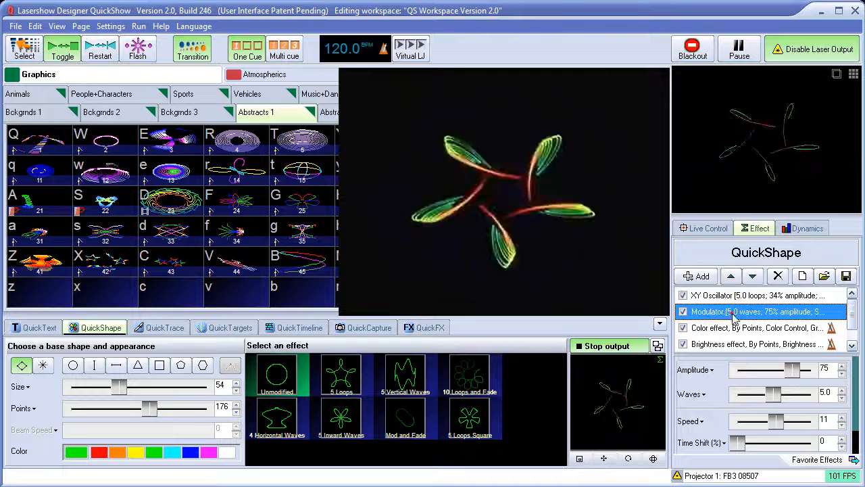
pyautogui.click(706, 295)
pyautogui.click(707, 313)
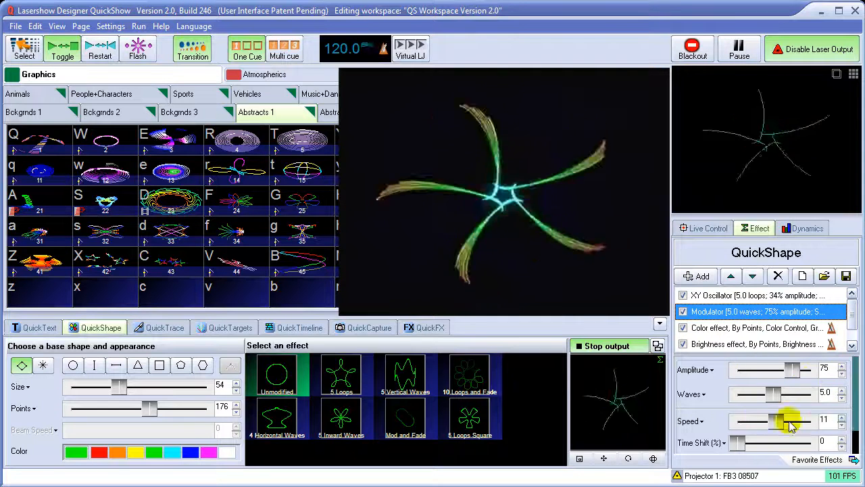
pyautogui.scroll(-1, 855, 376)
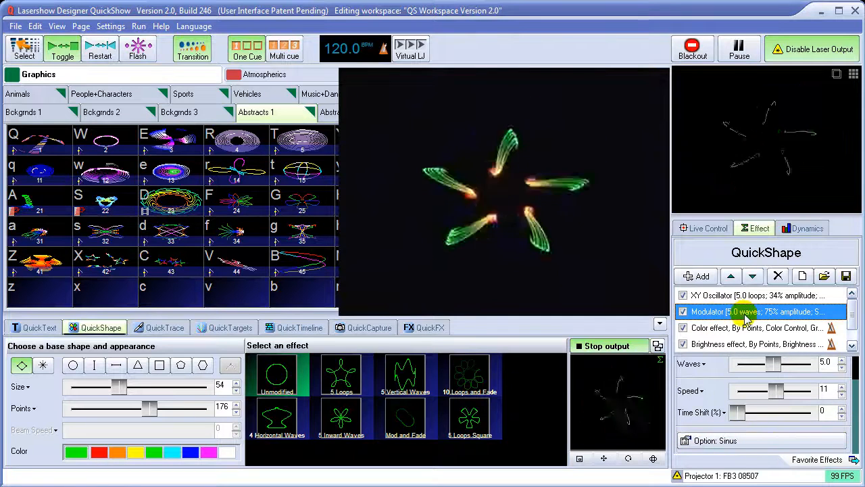
pyautogui.click(724, 443)
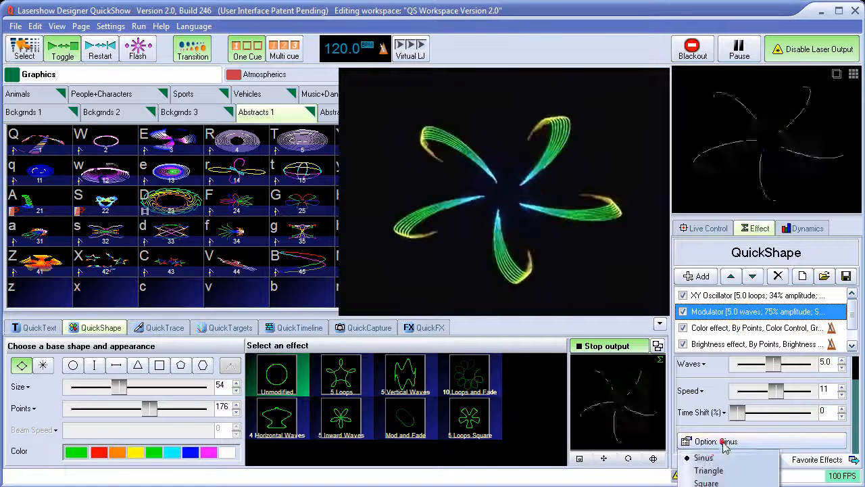
pyautogui.click(719, 482)
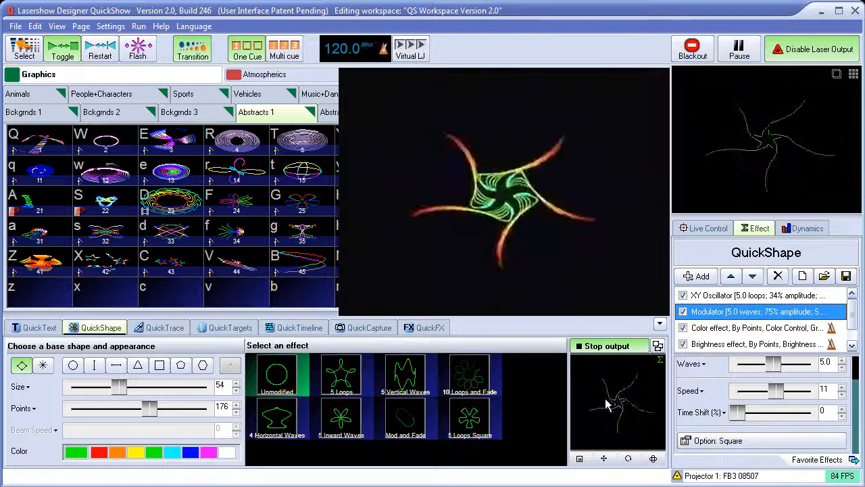
pyautogui.click(726, 441)
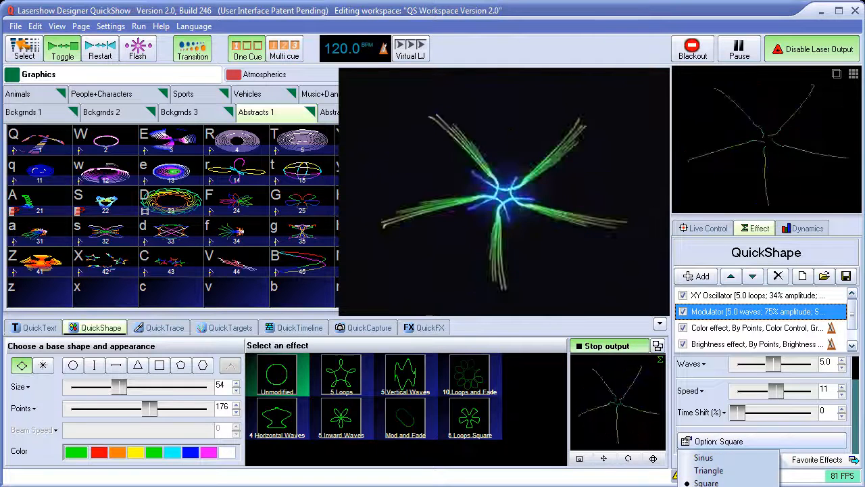
pyautogui.click(728, 486)
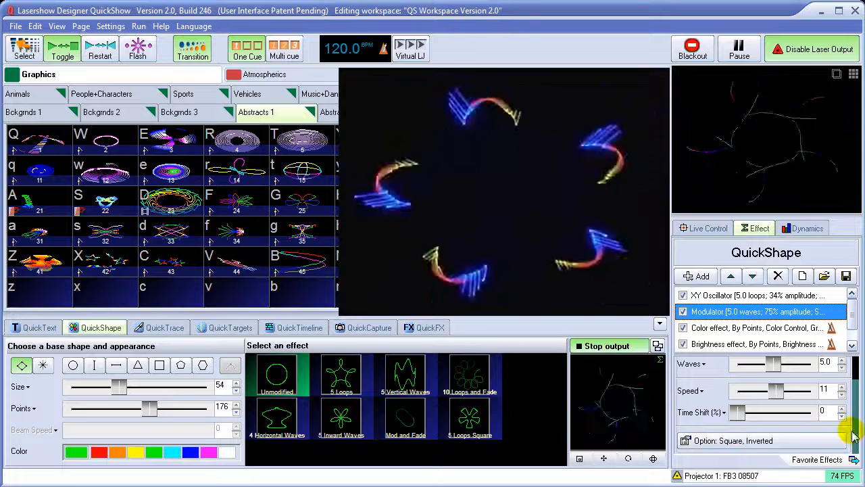
# Slow the Modulator down to a speed of 5
pyautogui.scroll(2, 854, 430)
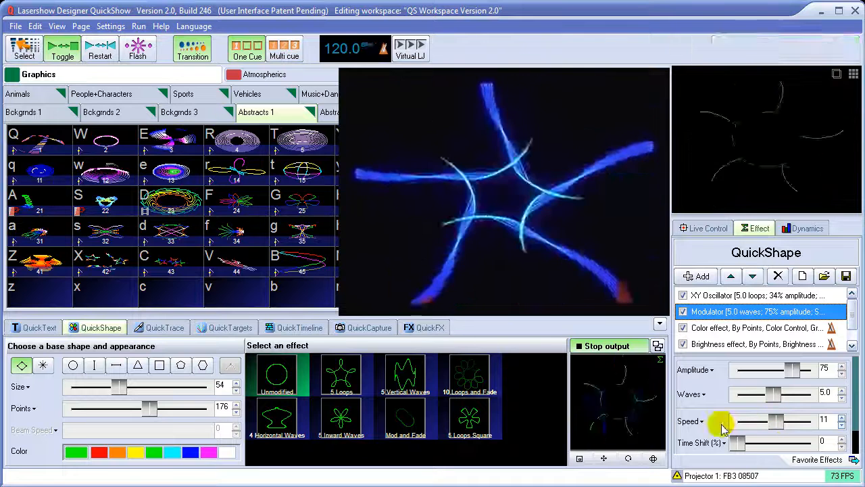
pyautogui.click(841, 425)
pyautogui.click(842, 425)
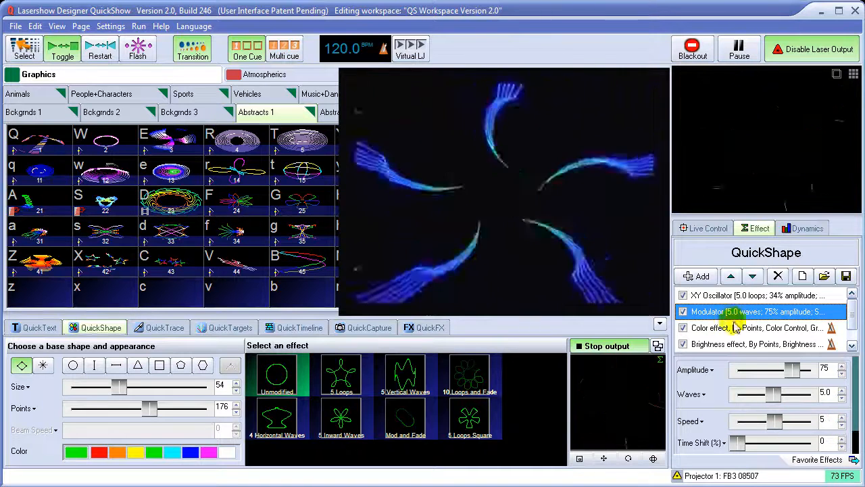
# Set the XY Oscillator's speed to 0
pyautogui.click(720, 296)
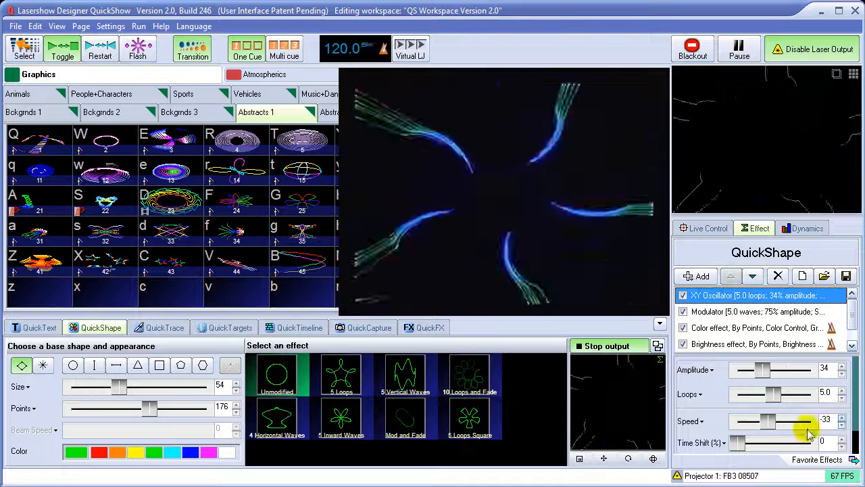
pyautogui.click(691, 423)
pyautogui.click(692, 464)
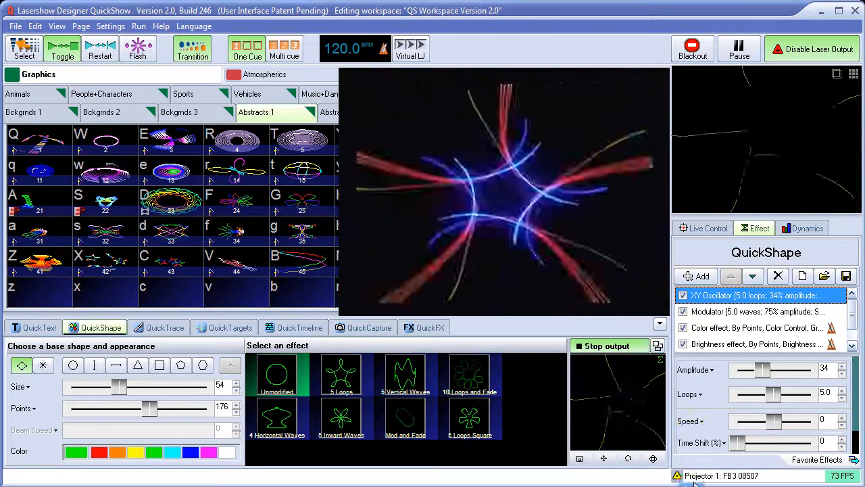
# Set the XY Oscillator's speed to 4
pyautogui.click(842, 418)
pyautogui.click(842, 418)
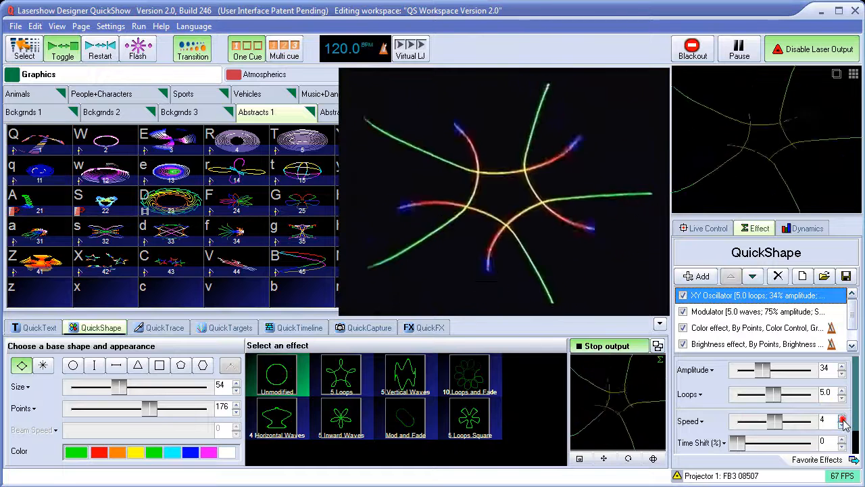
# Reset the Brightness effect's speed to 0
pyautogui.click(734, 329)
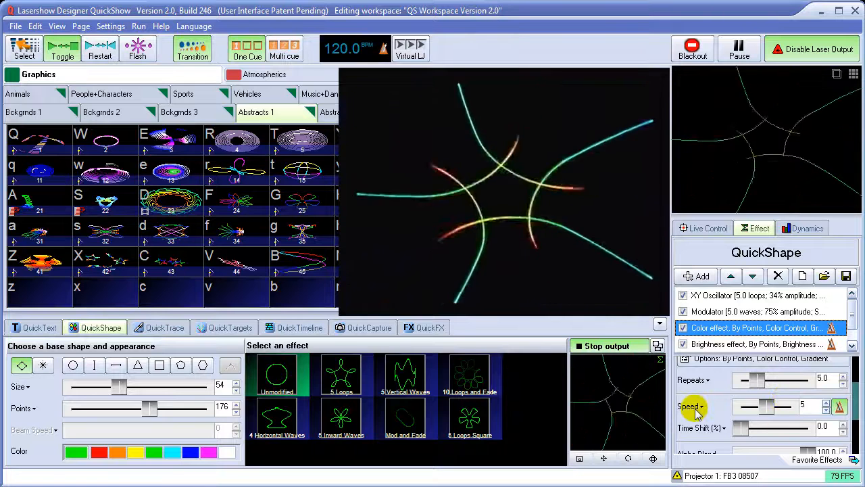
pyautogui.click(727, 349)
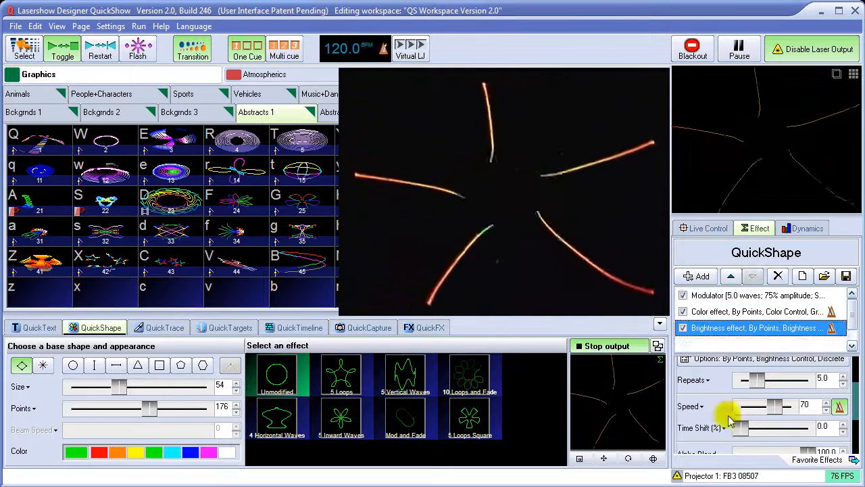
pyautogui.click(691, 406)
pyautogui.click(686, 475)
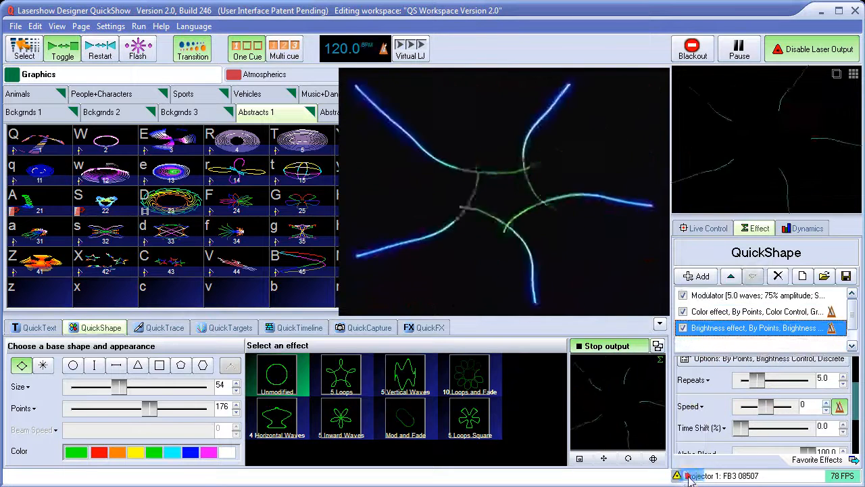
# Raise the Brightness effect's speed gradually to 31
pyautogui.click(827, 404)
pyautogui.click(827, 405)
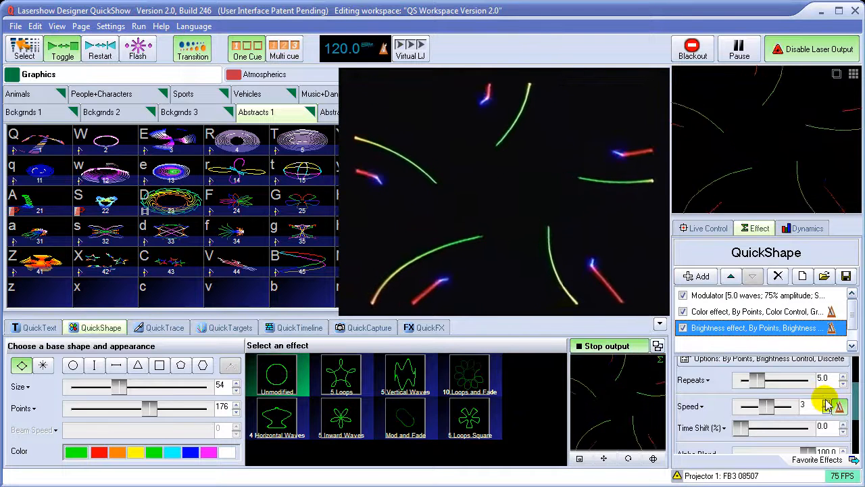
pyautogui.click(827, 404)
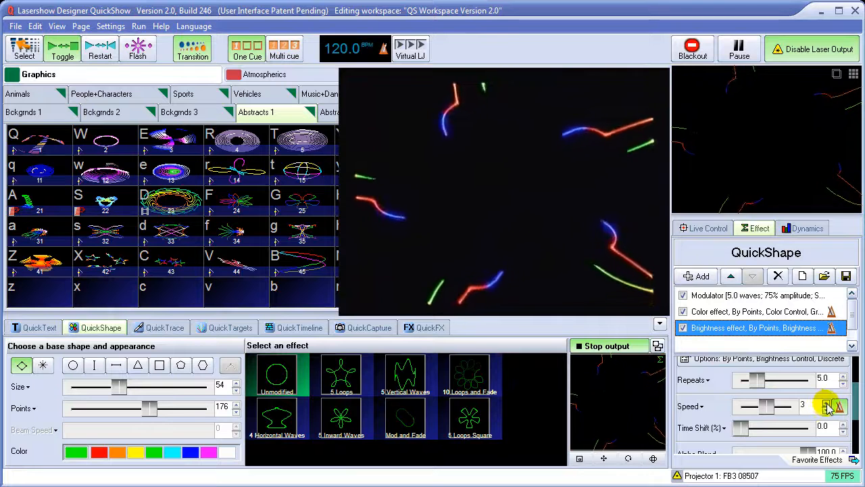
pyautogui.click(827, 404)
pyautogui.click(827, 404)
pyautogui.click(827, 405)
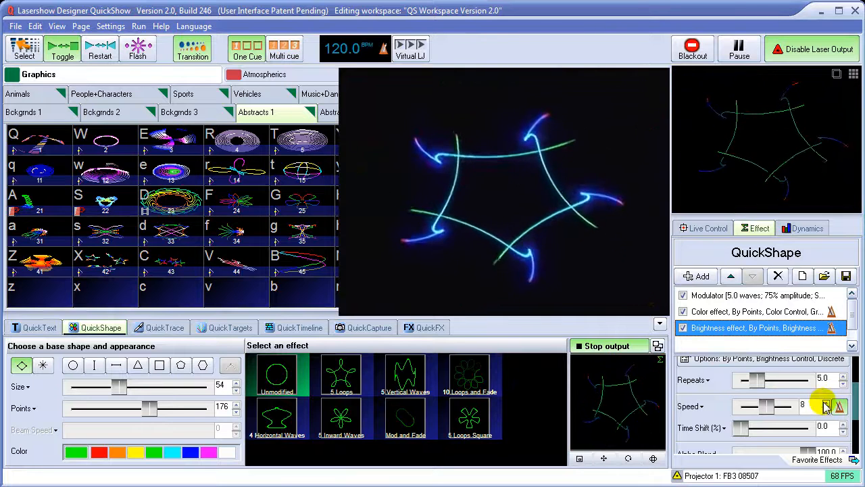
pyautogui.click(826, 404)
pyautogui.click(826, 404)
pyautogui.click(826, 404)
pyautogui.click(826, 404)
pyautogui.click(826, 404)
pyautogui.click(826, 404)
pyautogui.click(826, 404)
pyautogui.click(825, 404)
pyautogui.click(826, 404)
pyautogui.click(825, 404)
pyautogui.click(826, 404)
pyautogui.click(825, 404)
pyautogui.click(826, 404)
pyautogui.click(826, 404)
pyautogui.click(826, 405)
pyautogui.click(825, 404)
pyautogui.click(825, 404)
pyautogui.click(826, 404)
pyautogui.click(825, 404)
pyautogui.click(826, 404)
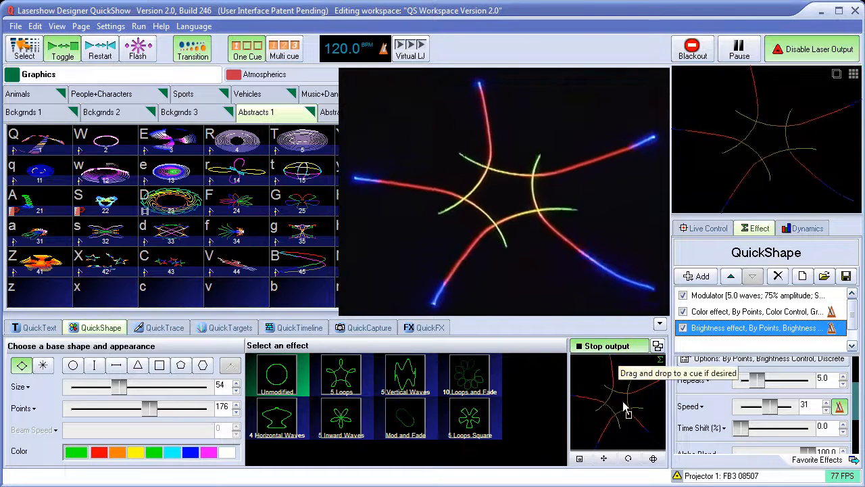
# Save the finished shape into the empty cue 58 slot and toggle the cue's playback on and off
pyautogui.moveTo(614, 390); pyautogui.dragTo(500, 404)
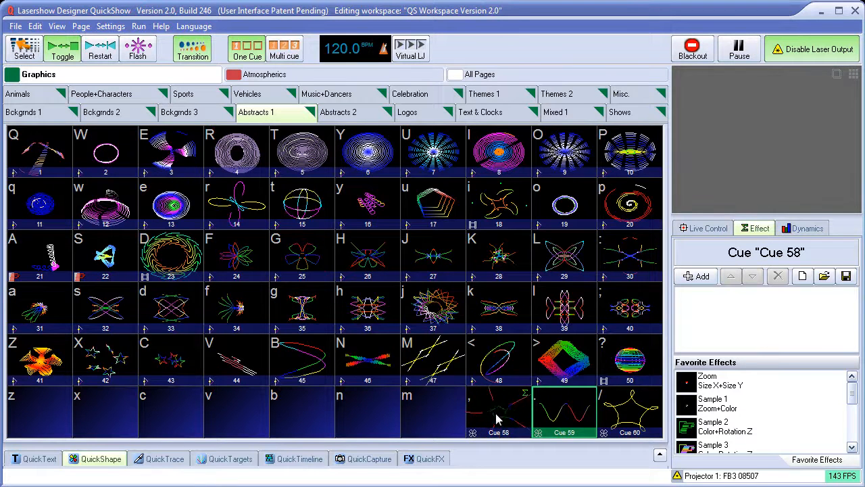
pyautogui.click(497, 419)
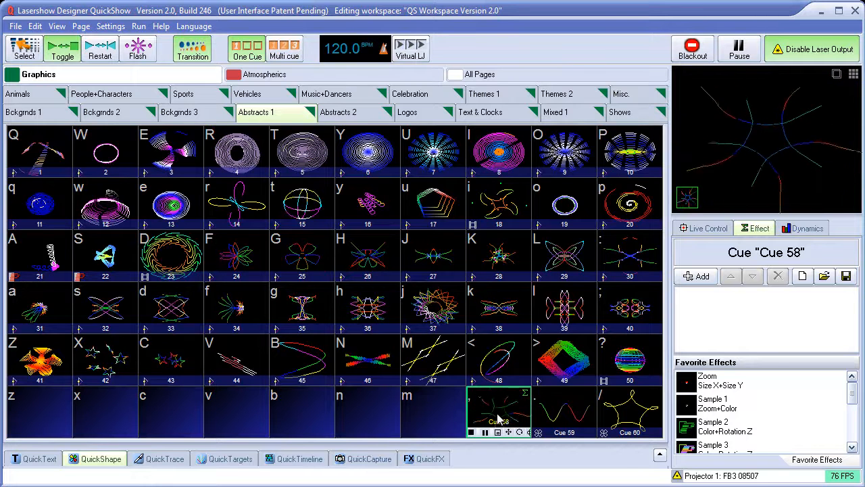
pyautogui.click(503, 404)
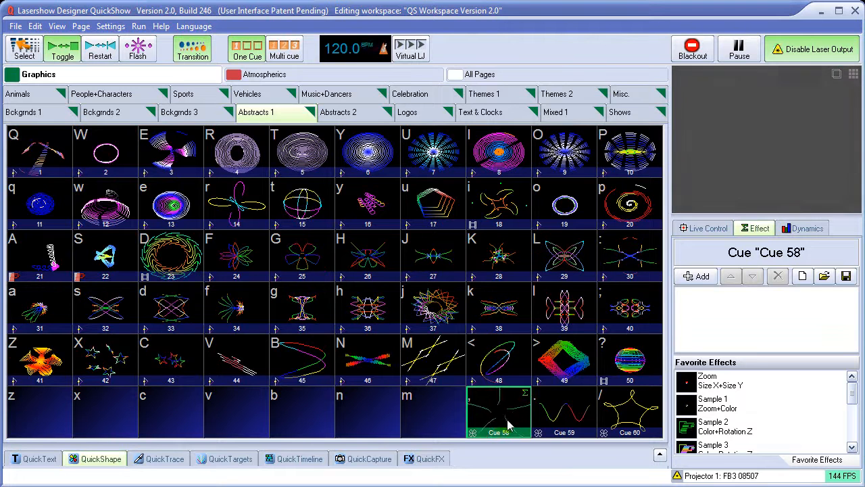
pyautogui.click(503, 421)
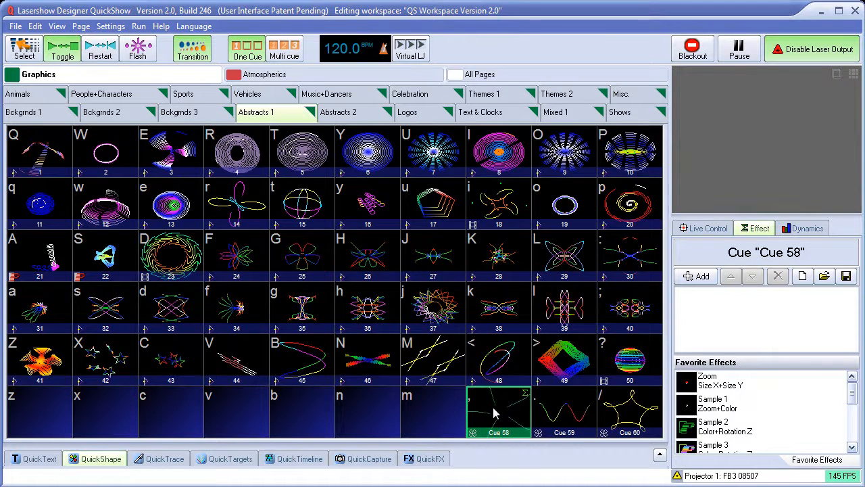
# Play cues 59 and 60 for comparison, then switch playback to cue 58
pyautogui.click(499, 414)
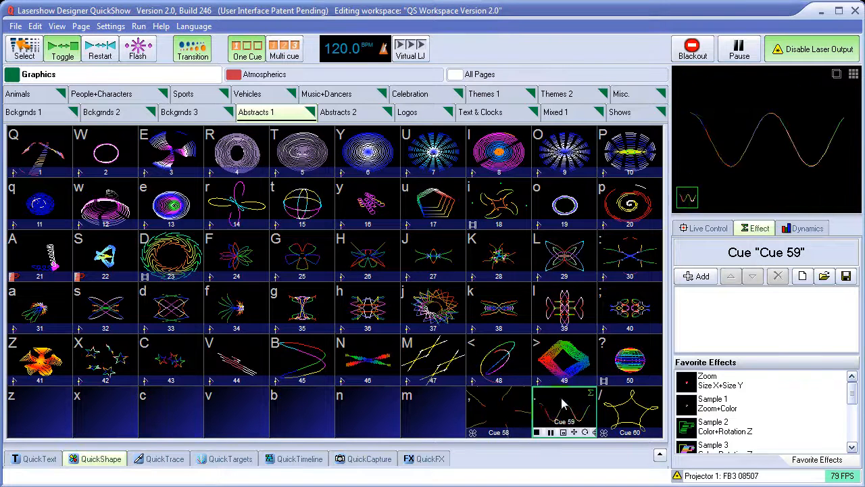
pyautogui.click(628, 416)
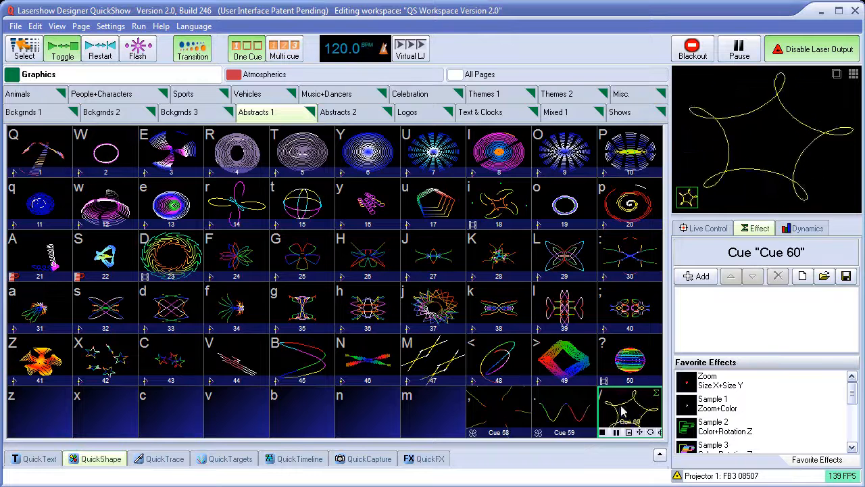
pyautogui.click(508, 413)
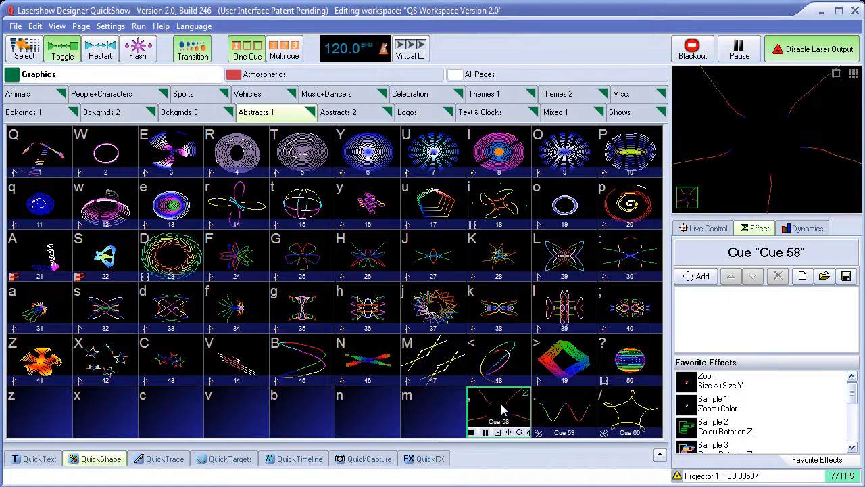
# Open cue 58 in the Advanced Abstract editor, look it over and close the editor without changes
pyautogui.rightClick(502, 406)
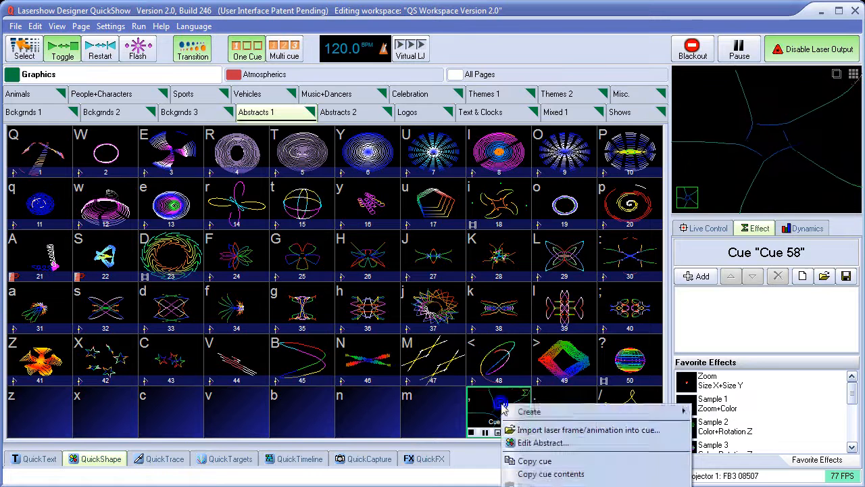
pyautogui.click(549, 443)
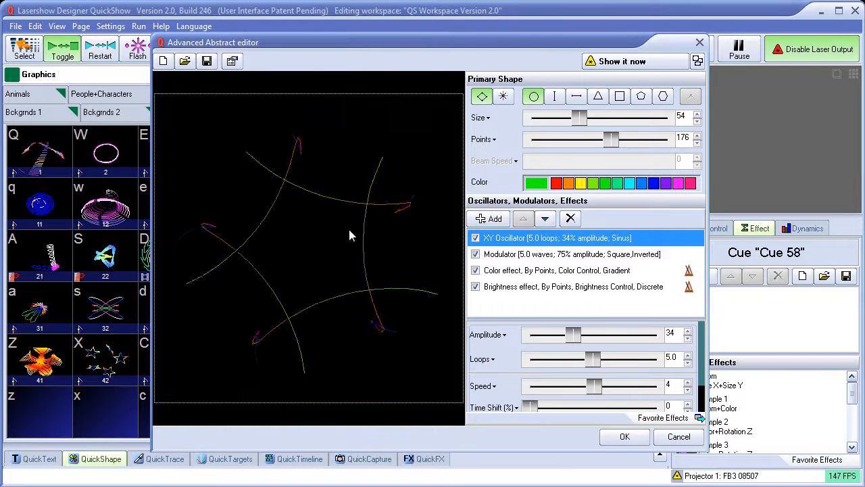
pyautogui.click(679, 436)
# Return to QuickShape and select its current shape to show the applied effects
pyautogui.click(106, 462)
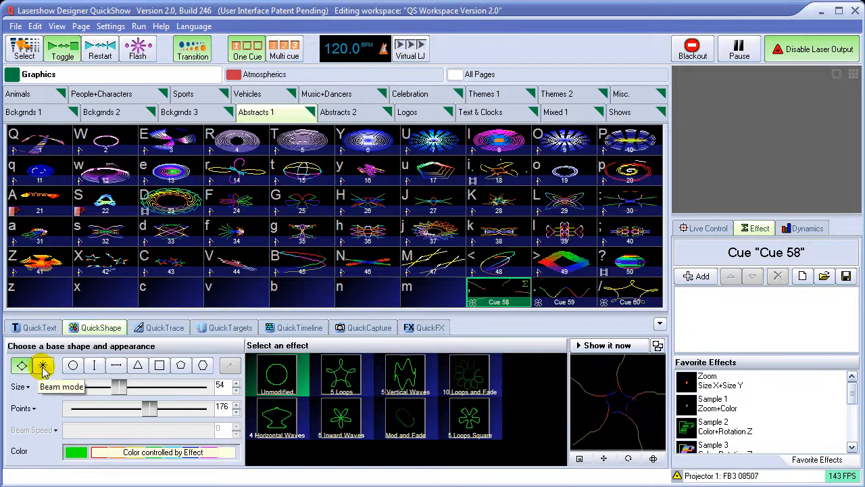
pyautogui.click(605, 401)
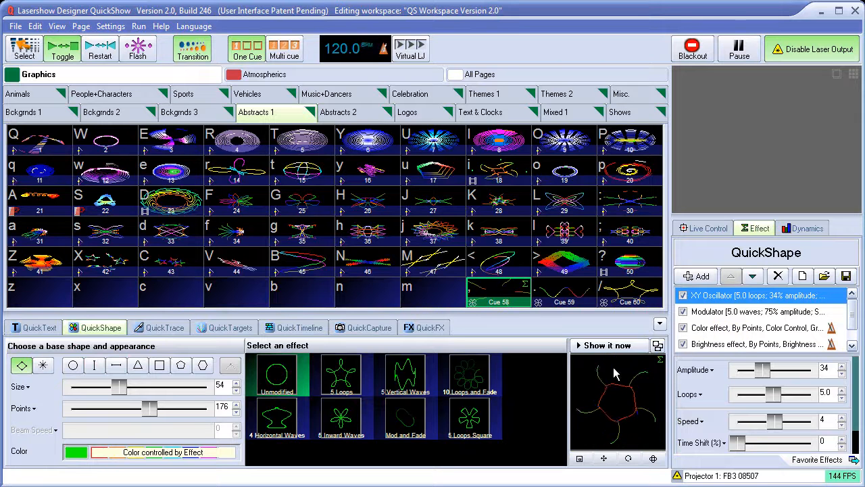
# Reopen cue 58 in the Advanced Abstract editor, view its Modulator and Color effect, and set the primary shape's size to 62
pyautogui.rightClick(498, 298)
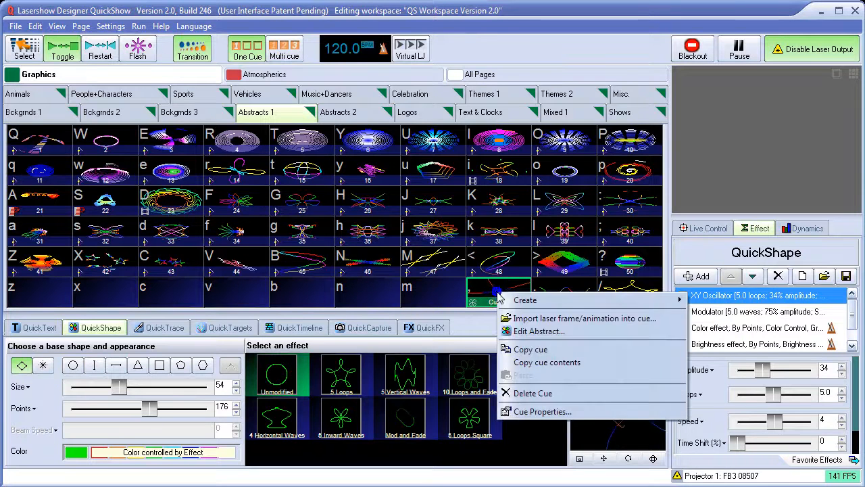
pyautogui.click(541, 331)
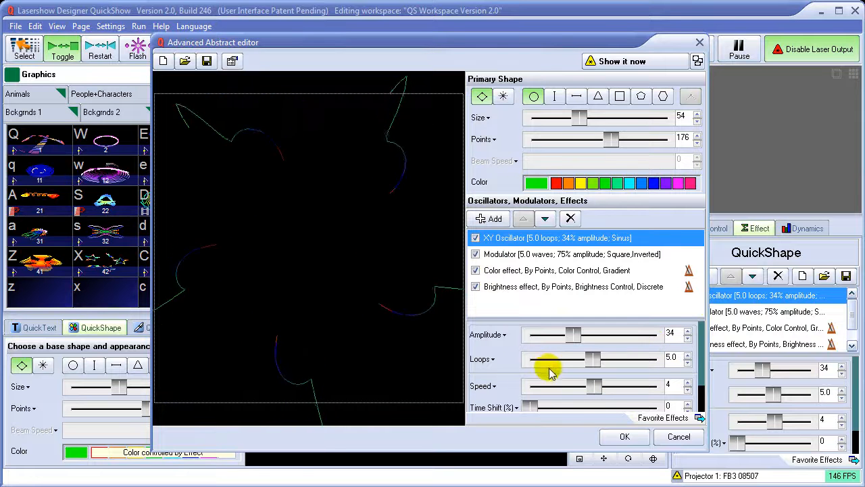
pyautogui.click(546, 254)
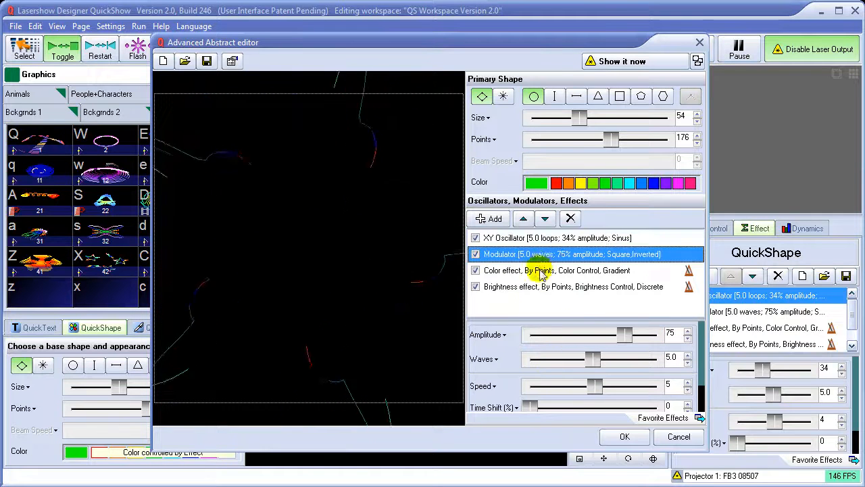
pyautogui.click(541, 270)
pyautogui.moveTo(571, 112); pyautogui.dragTo(584, 141)
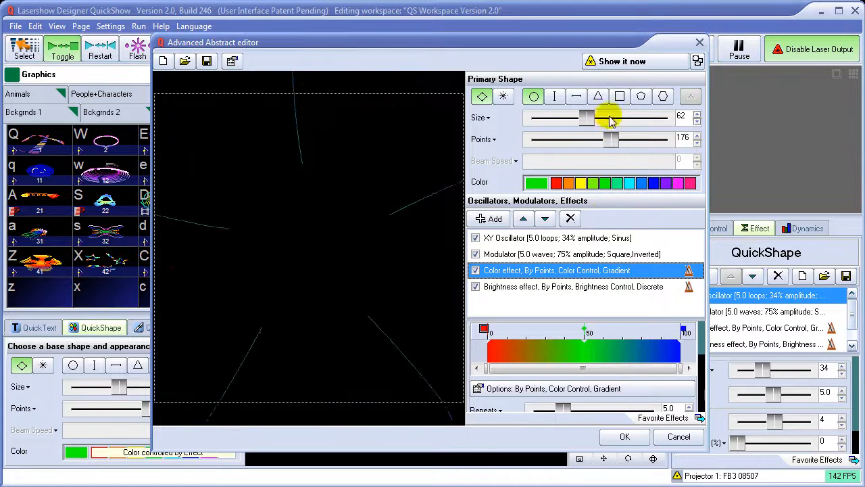
# Turn the editor's laser output on and off, then show the shape in Zone 5: Secondary Graphics
pyautogui.click(629, 63)
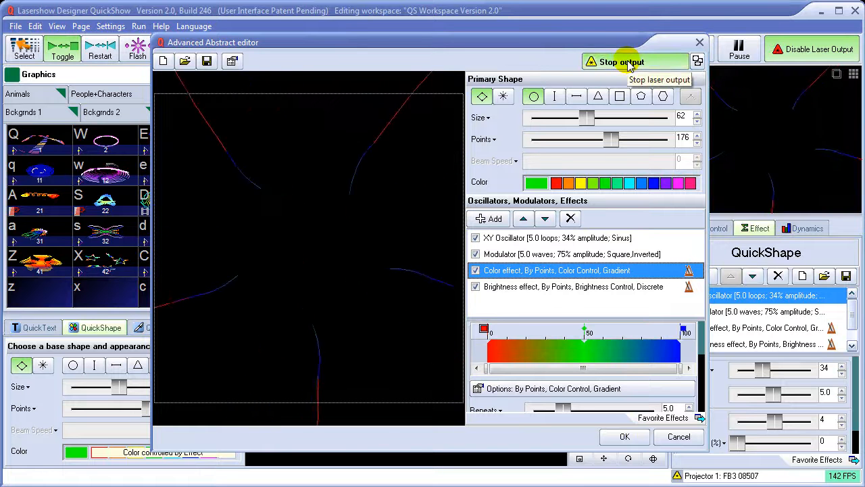
pyautogui.click(624, 62)
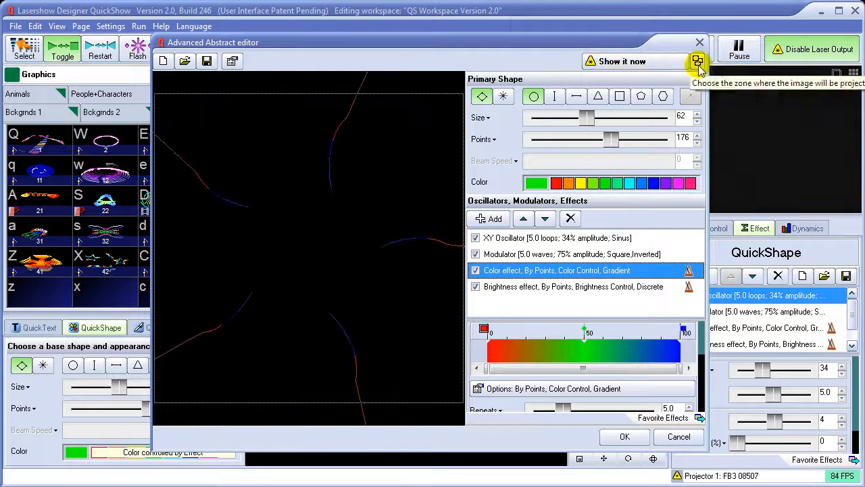
pyautogui.click(697, 62)
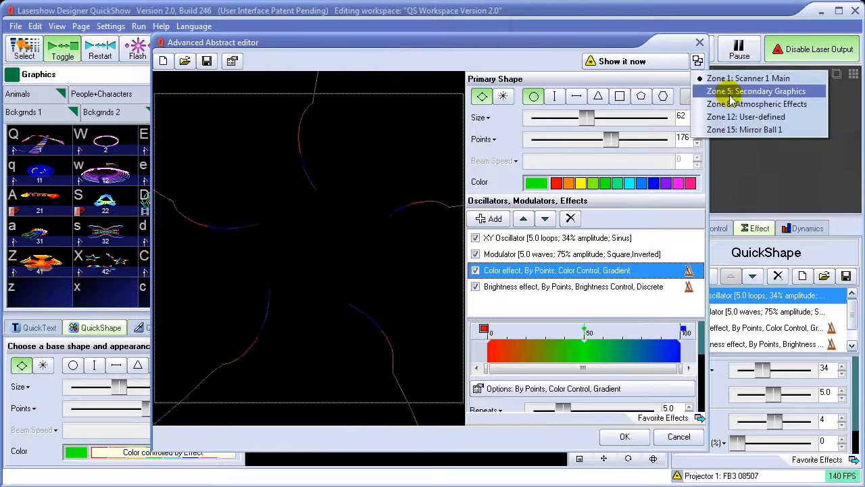
pyautogui.click(716, 90)
pyautogui.click(648, 63)
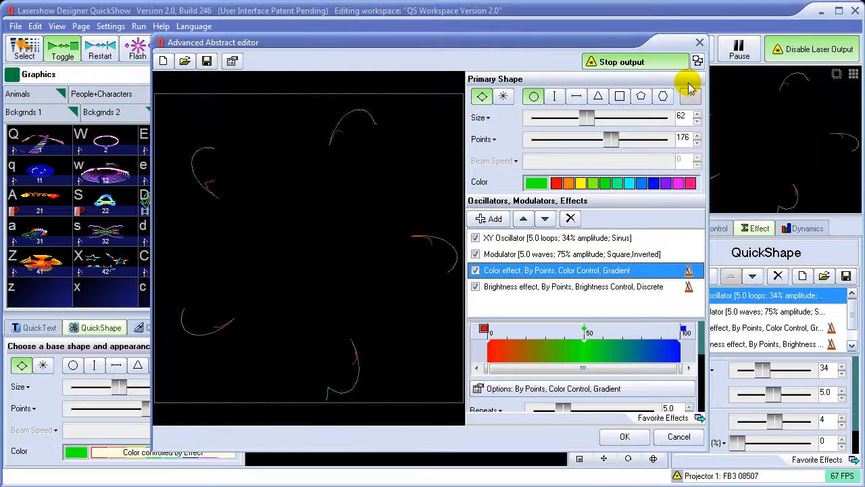
# Switch projection to Zone 8: Atmospheric Effects, return it to Zone 1: Scanner 1 Main, and accept the cue edits
pyautogui.click(697, 61)
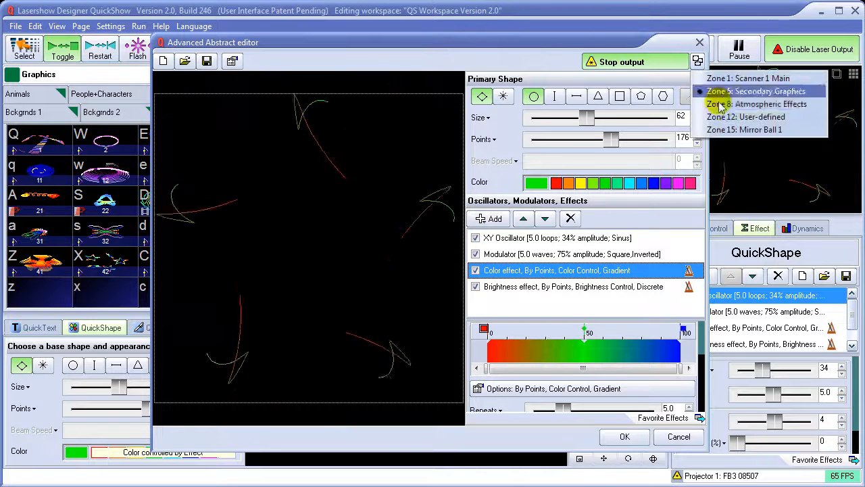
pyautogui.click(720, 107)
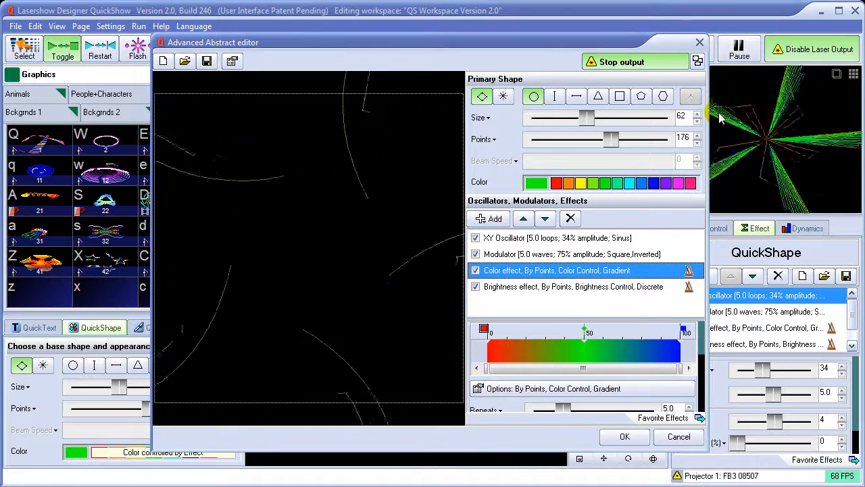
pyautogui.click(708, 76)
pyautogui.click(708, 79)
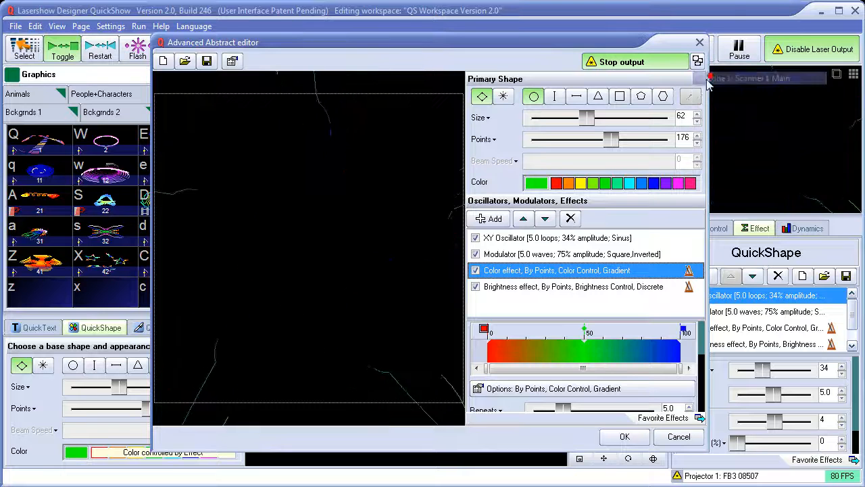
pyautogui.click(624, 436)
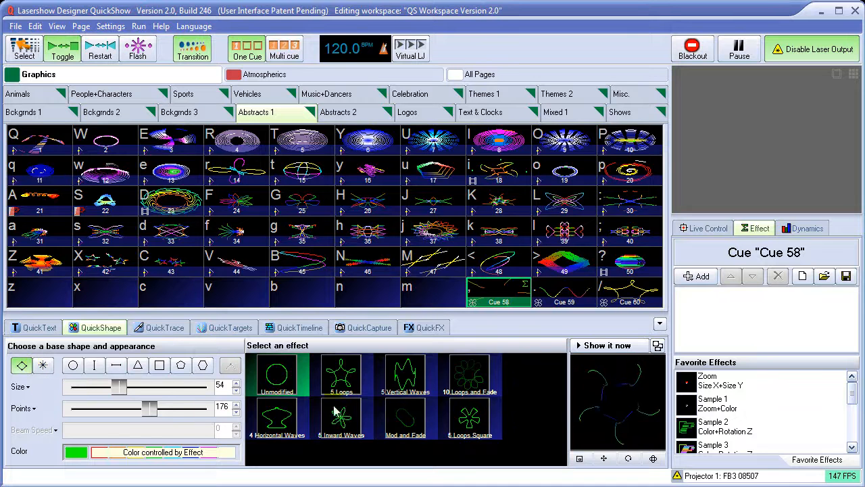
# Try the 5 Loops and 10 Loops and Fade presets, then return QuickShape to the Unmodified circle
pyautogui.click(340, 382)
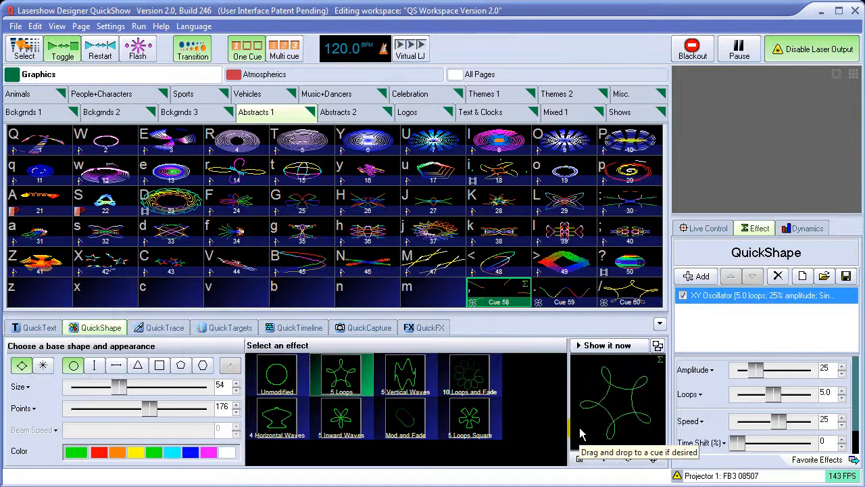
pyautogui.click(492, 373)
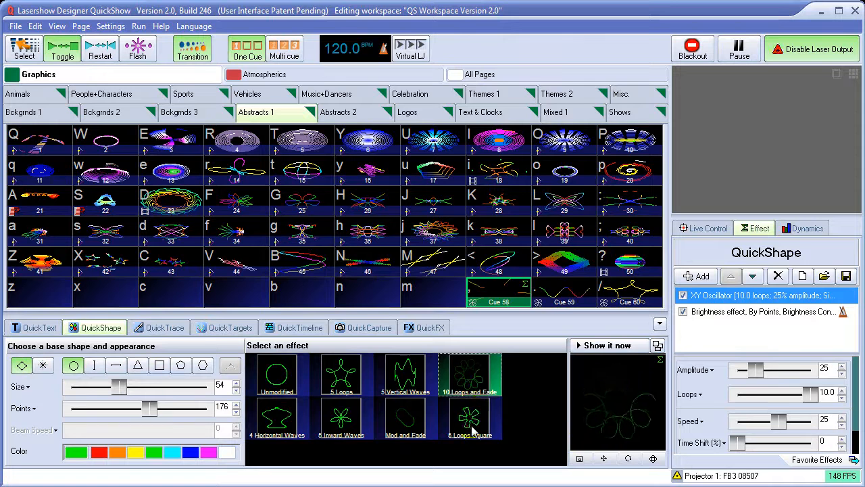
pyautogui.rightClick(476, 379)
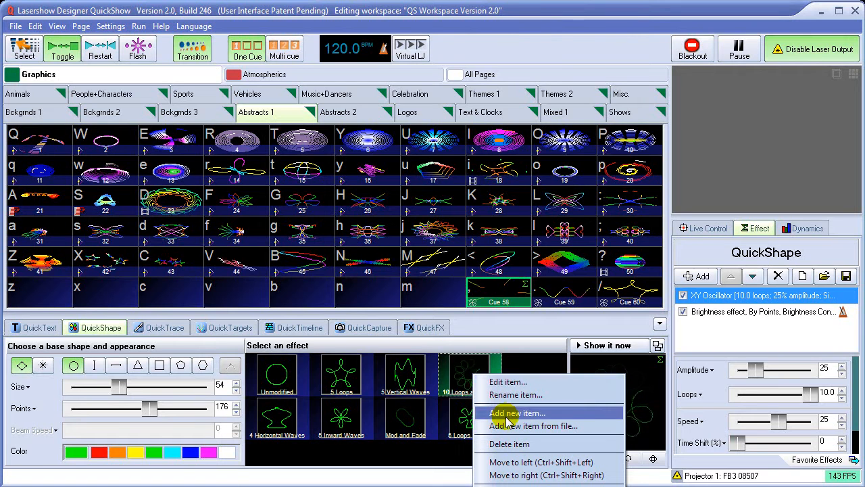
pyautogui.click(282, 382)
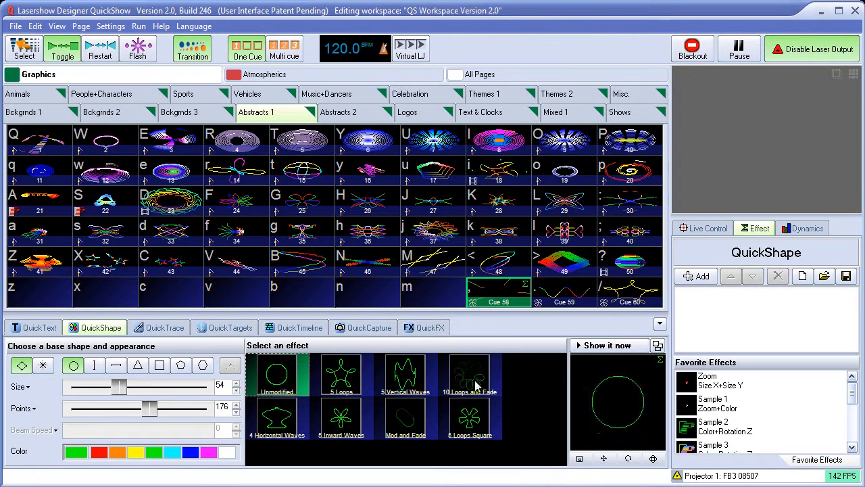
# Create a new item in the QuickShape effect presets and add an X Oscillator (horizontal waves) to its circle
pyautogui.rightClick(279, 372)
pyautogui.click(310, 408)
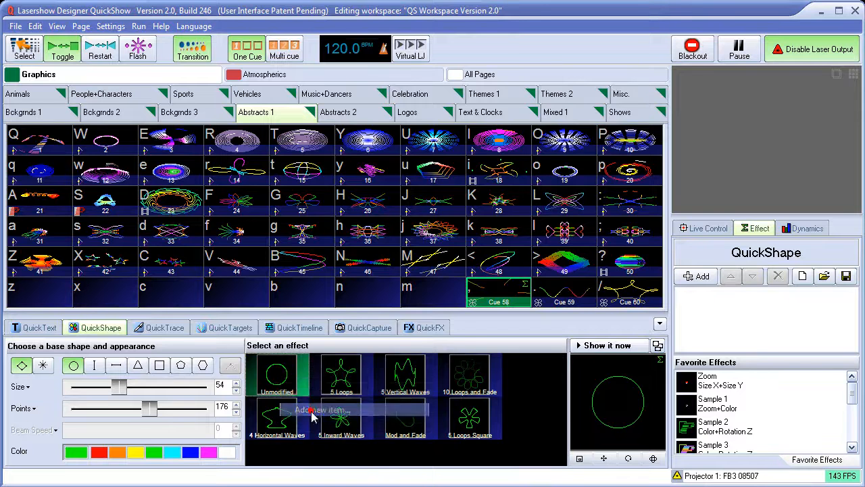
pyautogui.click(490, 223)
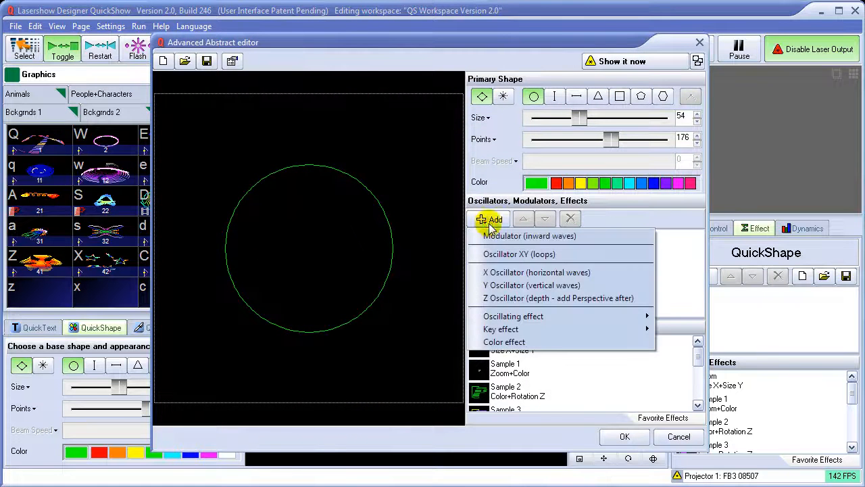
pyautogui.click(517, 273)
# Set the X Oscillator to 10.0 waves and 44 amplitude, and accept the new preset
pyautogui.moveTo(546, 332); pyautogui.dragTo(655, 359)
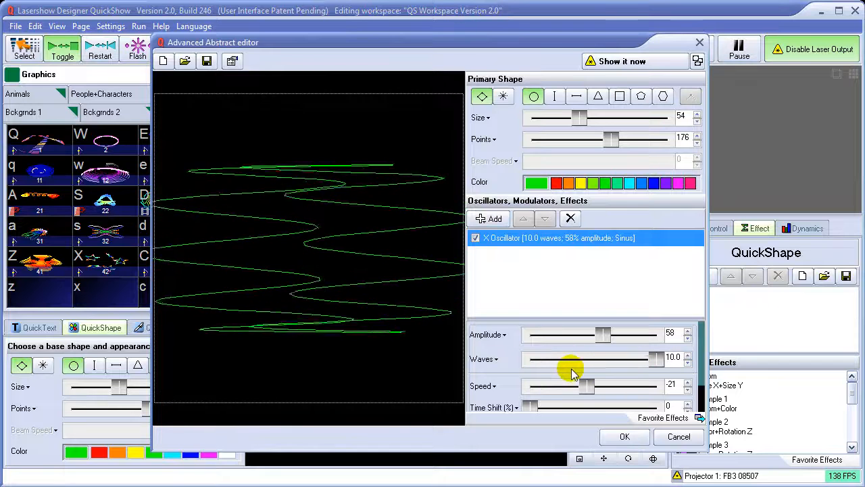
pyautogui.moveTo(601, 333); pyautogui.dragTo(585, 331)
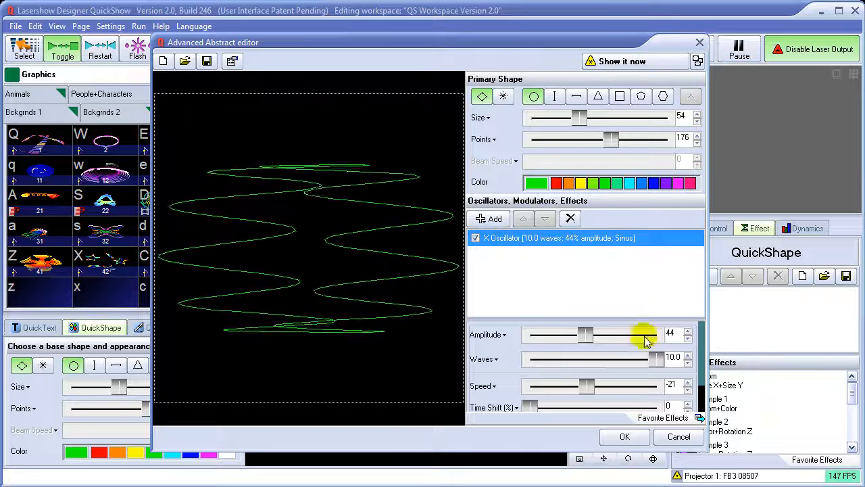
pyautogui.click(625, 436)
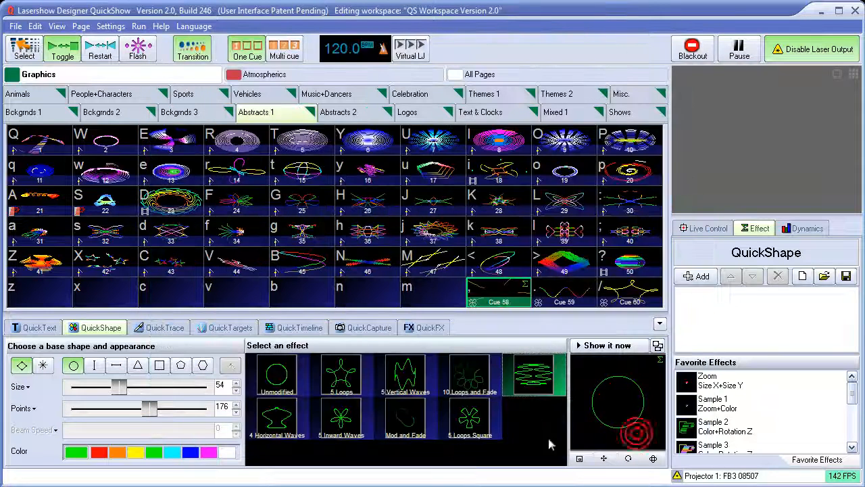
# Rename the new effect preset as "10 horiz waves"
pyautogui.rightClick(533, 372)
pyautogui.click(577, 386)
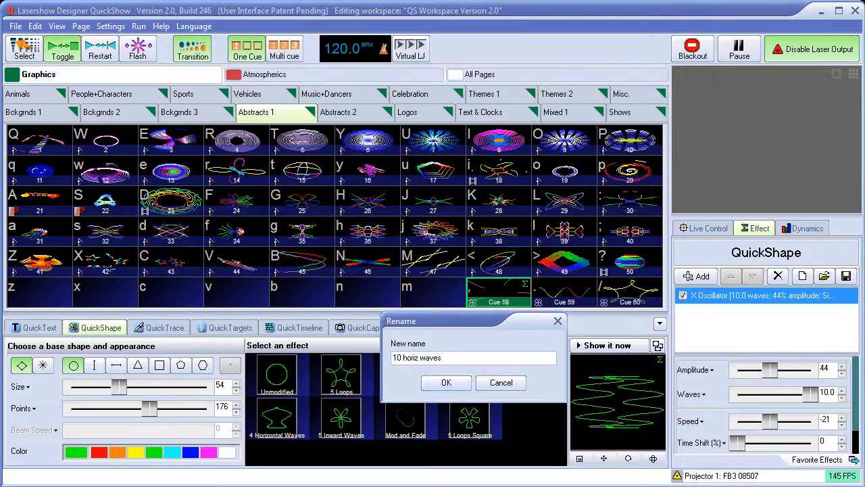
pyautogui.click(452, 382)
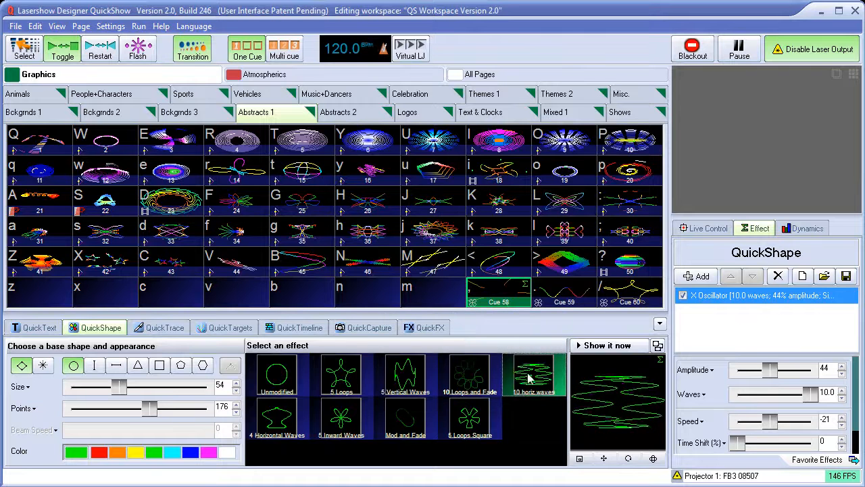
# Compare the new 10 horiz waves preset with the loop, vertical wave, inward wave, Mod and Fade, and 5 Loops Square presets
pyautogui.click(470, 375)
pyautogui.click(412, 369)
pyautogui.click(534, 378)
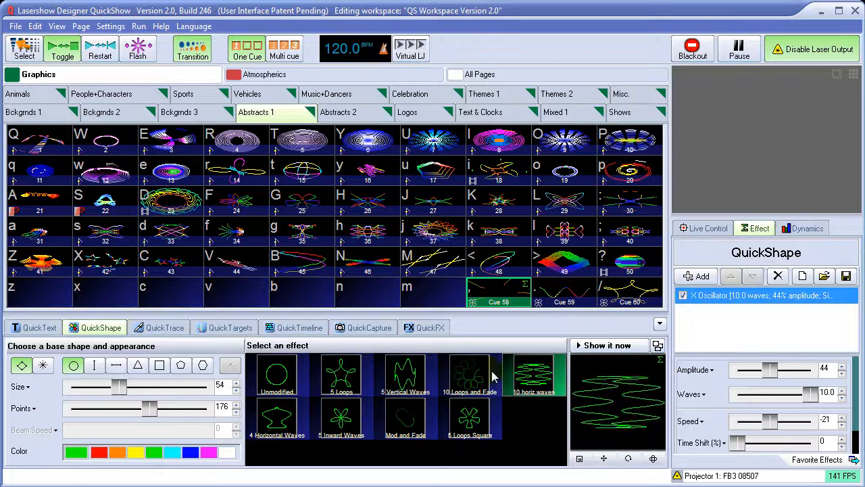
pyautogui.click(341, 375)
pyautogui.click(341, 417)
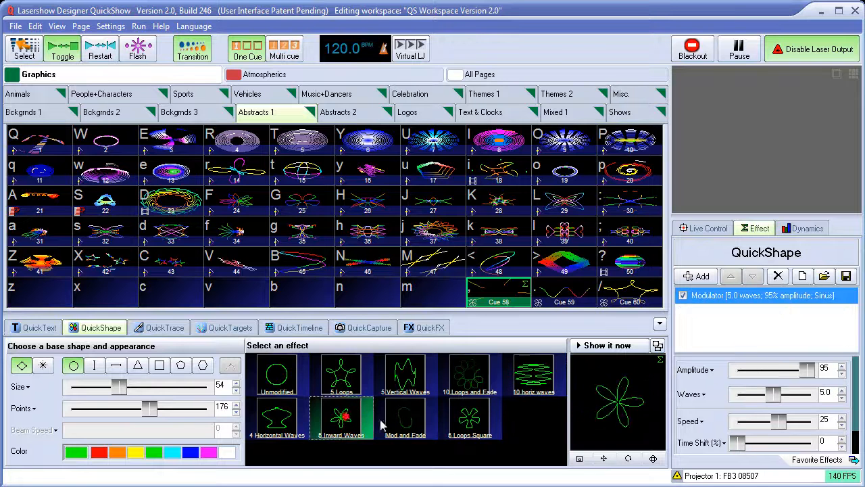
pyautogui.click(422, 423)
pyautogui.click(469, 419)
# Apply the 10 horiz waves preset and save the resulting shape into the empty cue 57
pyautogui.click(521, 382)
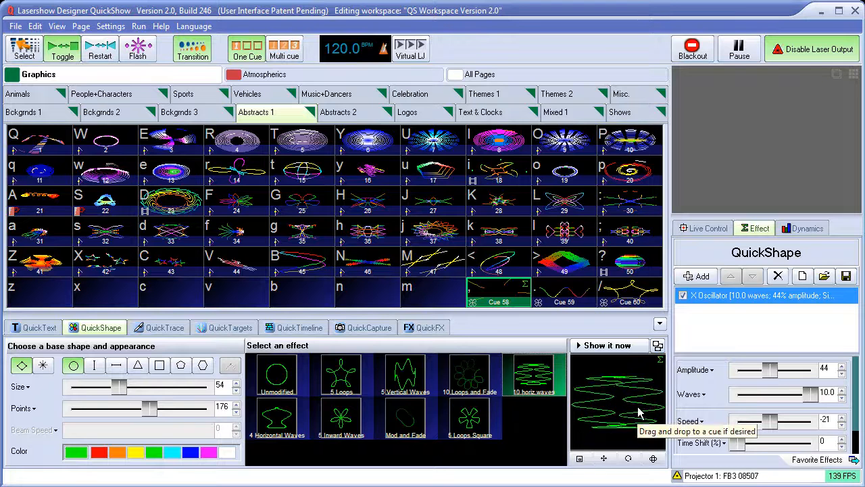
pyautogui.moveTo(627, 408); pyautogui.dragTo(436, 294)
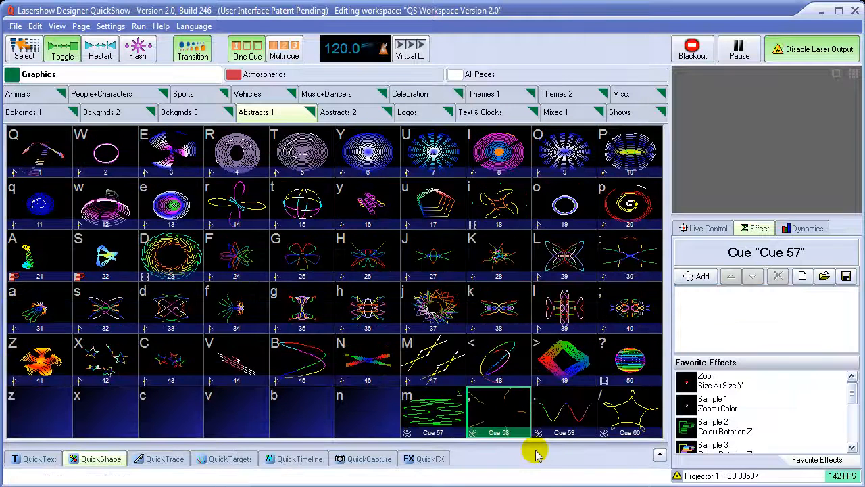